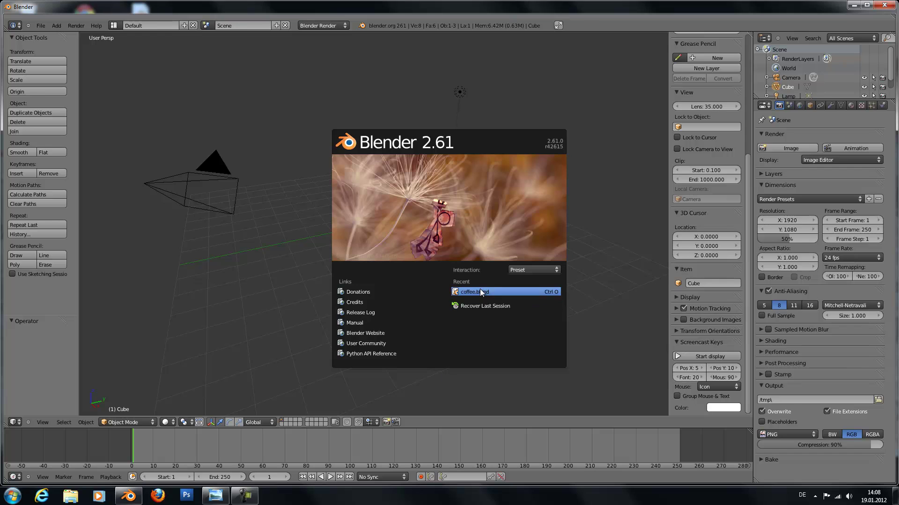
Step: Open coffee.blend from the Recent list and orbit around the cup scene
{"action": "left_click", "coordinate": [480, 290]}
{"action": "middle_click_drag", "start_coordinate": [383, 277], "coordinate": [361, 287]}
Step: Add a plane scaled about 7.5 times and position it beneath the cup as the floor
{"action": "key", "text": "shift+a"}
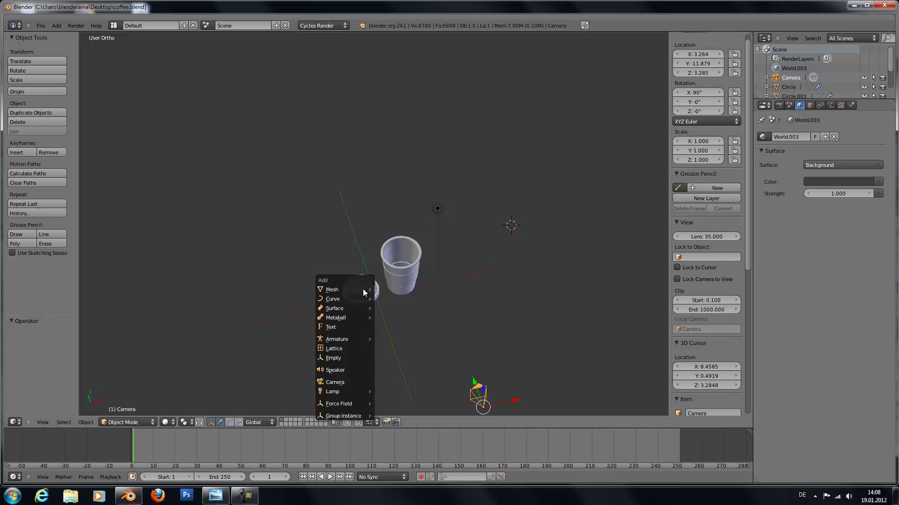
{"action": "left_click", "coordinate": [388, 289]}
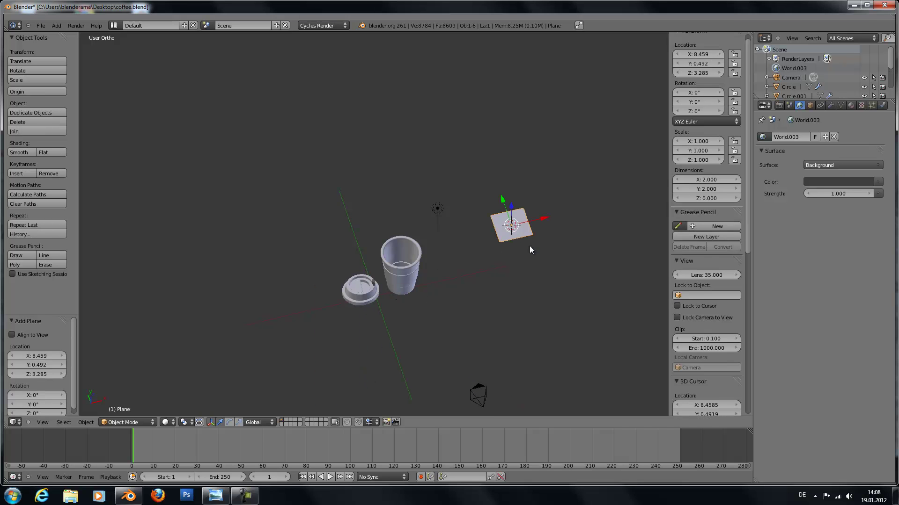
{"action": "key", "text": "s"}
{"action": "left_click", "coordinate": [637, 243]}
{"action": "left_click_drag", "start_coordinate": [547, 219], "coordinate": [424, 252]}
{"action": "left_click_drag", "start_coordinate": [383, 224], "coordinate": [390, 274]}
{"action": "middle_click_drag", "start_coordinate": [390, 273], "coordinate": [366, 275]}
{"action": "key", "text": "KP_1"}
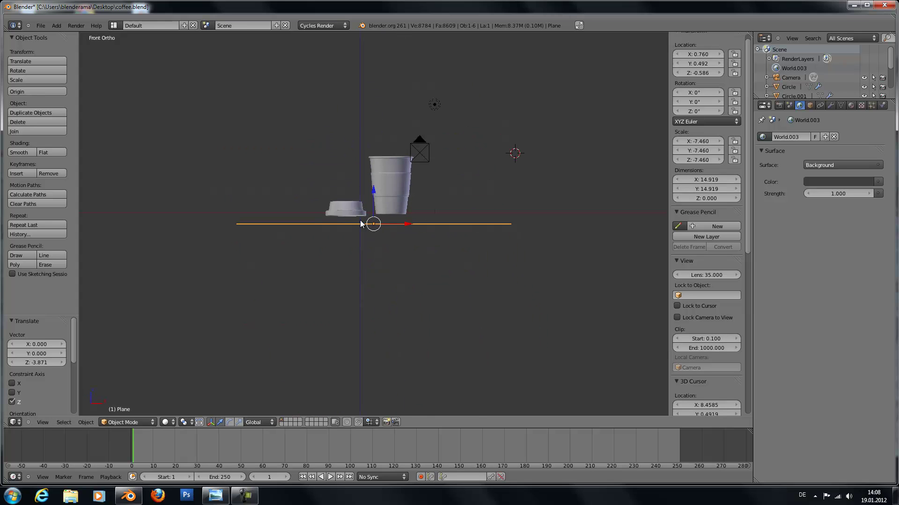
{"action": "scroll", "coordinate": [346, 230], "scroll_direction": "up", "scroll_amount": 4}
{"action": "left_click_drag", "start_coordinate": [372, 187], "coordinate": [379, 171]}
{"action": "scroll", "coordinate": [335, 181], "scroll_direction": "up", "scroll_amount": 3}
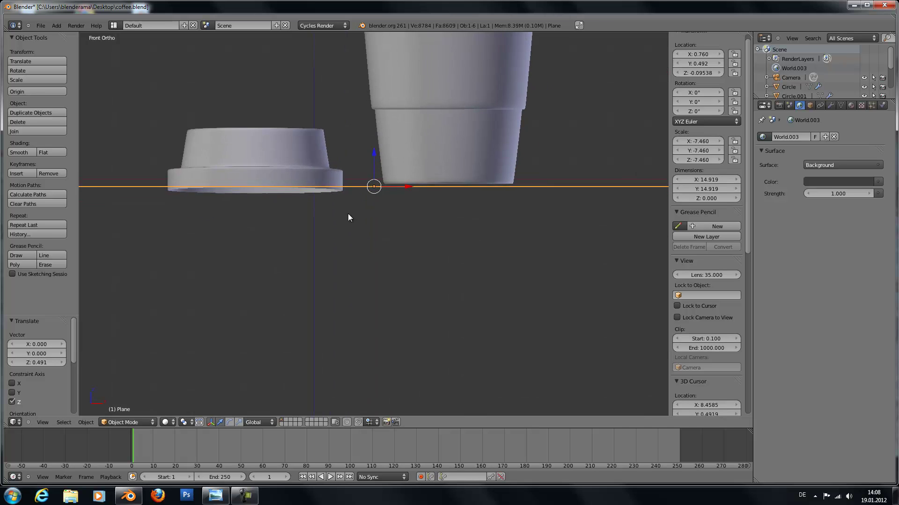
{"action": "scroll", "coordinate": [347, 214], "scroll_direction": "up", "scroll_amount": 3, "text": "shift"}
Step: Select the lid and, in its edit mode, tilt it about -53° and lift it up
{"action": "right_click", "coordinate": [338, 210]}
{"action": "key", "text": "Tab"}
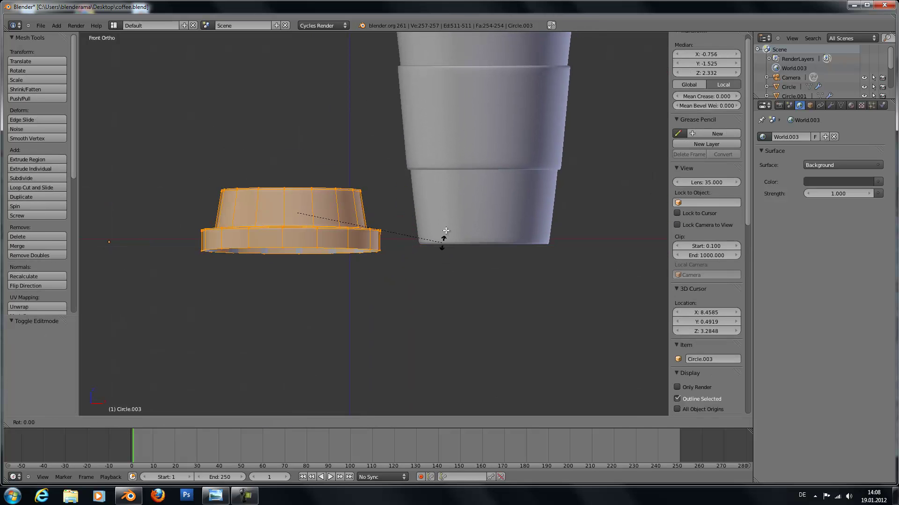
{"action": "key", "text": "r"}
{"action": "left_click", "coordinate": [383, 136]}
{"action": "key", "text": "g"}
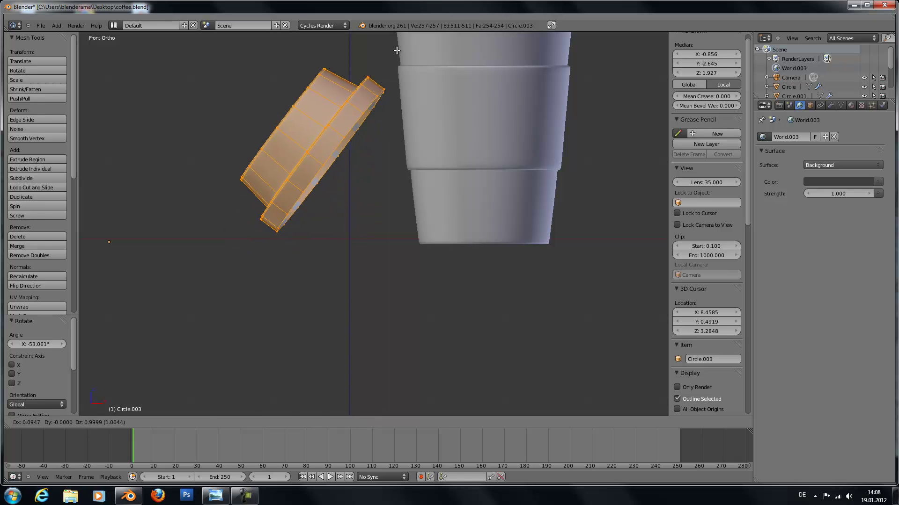
{"action": "left_click", "coordinate": [445, 76]}
Step: Move the tilted lid to lean against the cup's side and leave edit mode
{"action": "key", "text": "r"}
{"action": "right_click", "coordinate": [465, 82]}
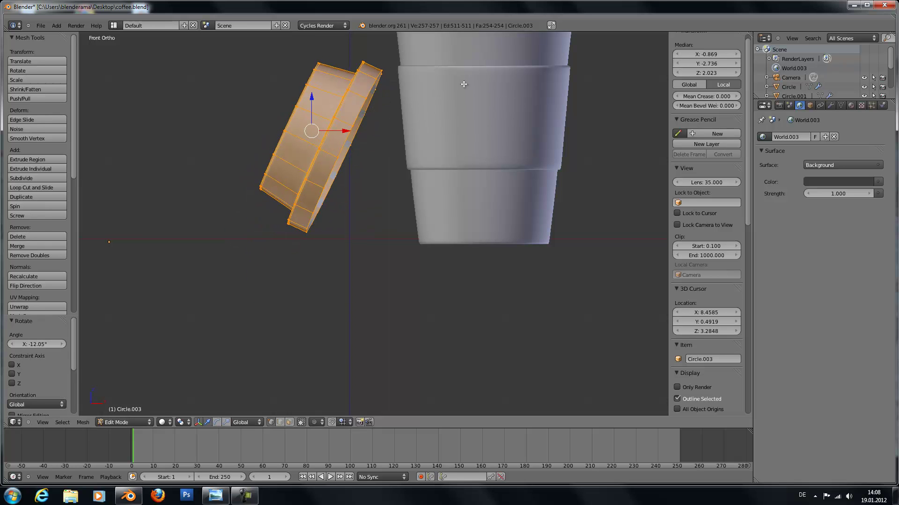
{"action": "key", "text": "g"}
{"action": "left_click", "coordinate": [479, 85]}
{"action": "middle_click_drag", "start_coordinate": [432, 126], "coordinate": [407, 147]}
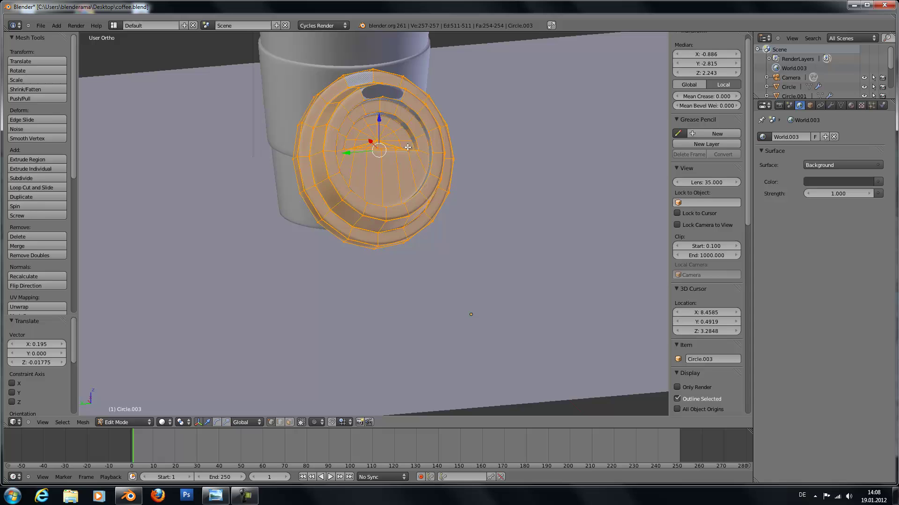
{"action": "middle_click_drag", "start_coordinate": [471, 138], "coordinate": [437, 139]}
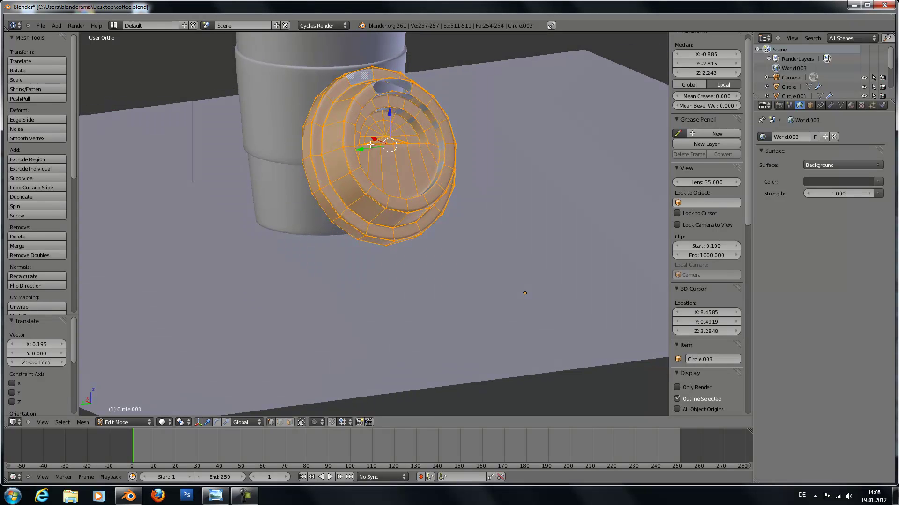
{"action": "middle_click_drag", "start_coordinate": [370, 145], "coordinate": [371, 187]}
{"action": "key", "text": "Tab"}
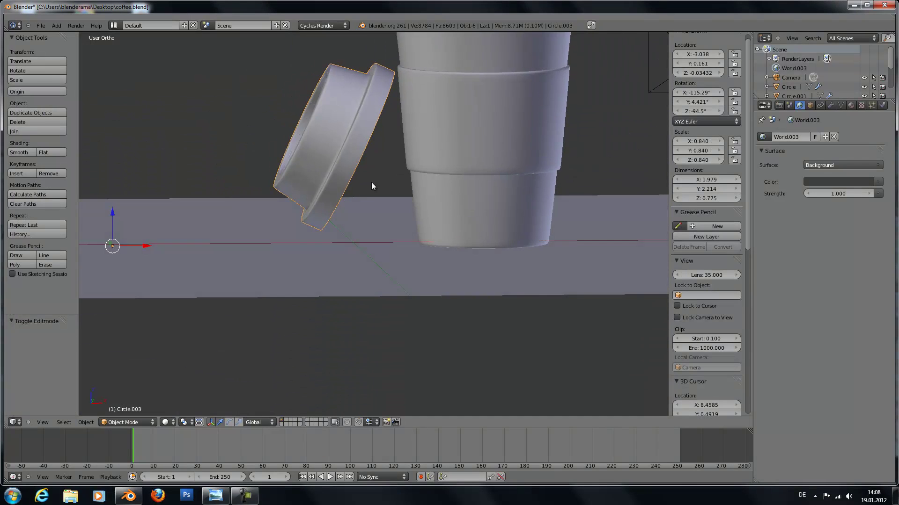
Step: Duplicate the floor plane straight up along Z to form the ceiling
{"action": "scroll", "coordinate": [444, 230], "scroll_direction": "down", "scroll_amount": 4}
{"action": "middle_click_drag", "start_coordinate": [445, 230], "coordinate": [436, 236]}
{"action": "right_click", "coordinate": [436, 235]}
{"action": "scroll", "coordinate": [440, 246], "scroll_direction": "up", "scroll_amount": 4}
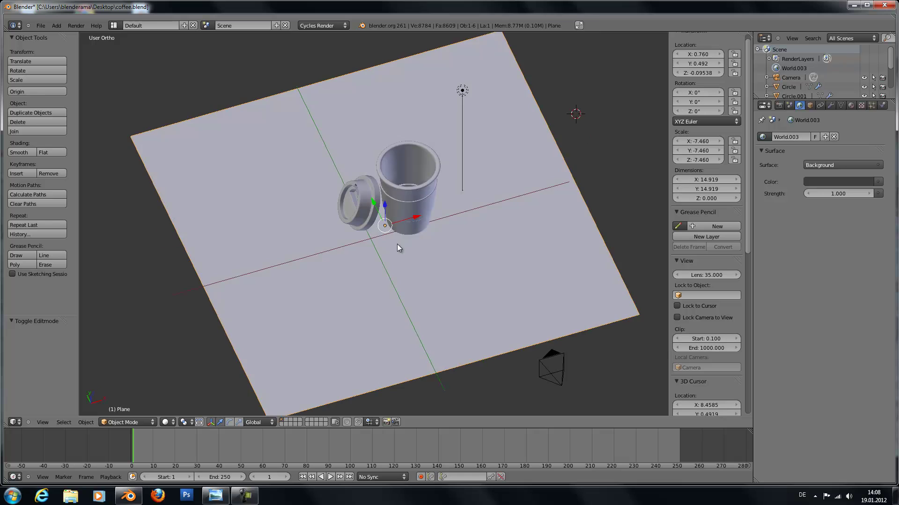
{"action": "scroll", "coordinate": [397, 243], "scroll_direction": "down", "scroll_amount": 4}
{"action": "middle_click_drag", "start_coordinate": [397, 264], "coordinate": [418, 232]}
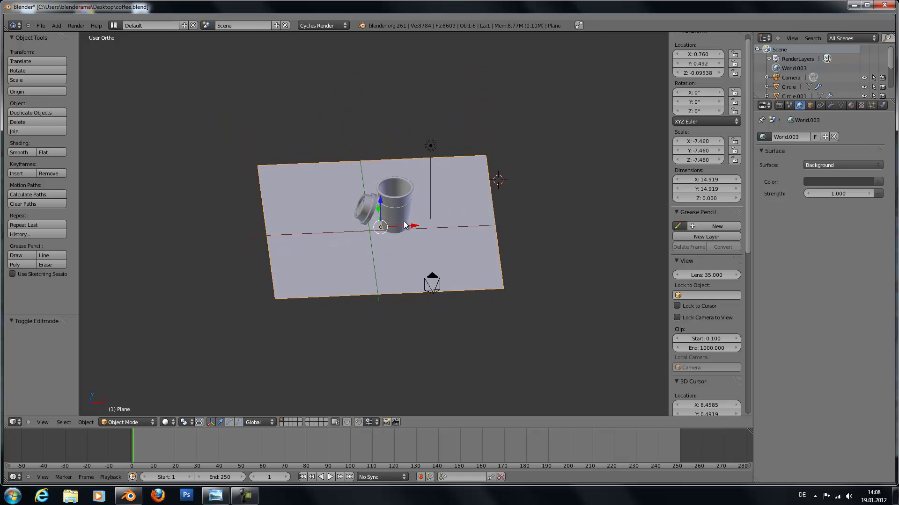
{"action": "key", "text": "shift+d"}
{"action": "key", "text": "z"}
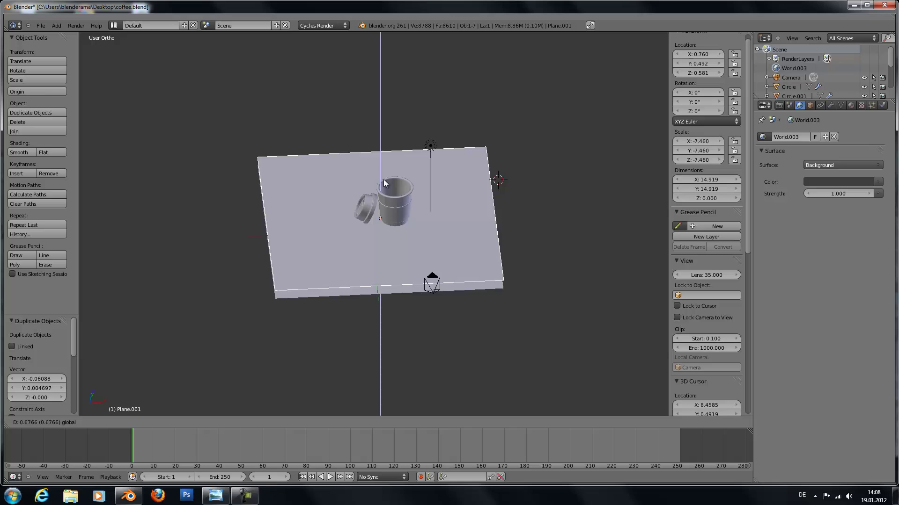
{"action": "left_click", "coordinate": [397, 80]}
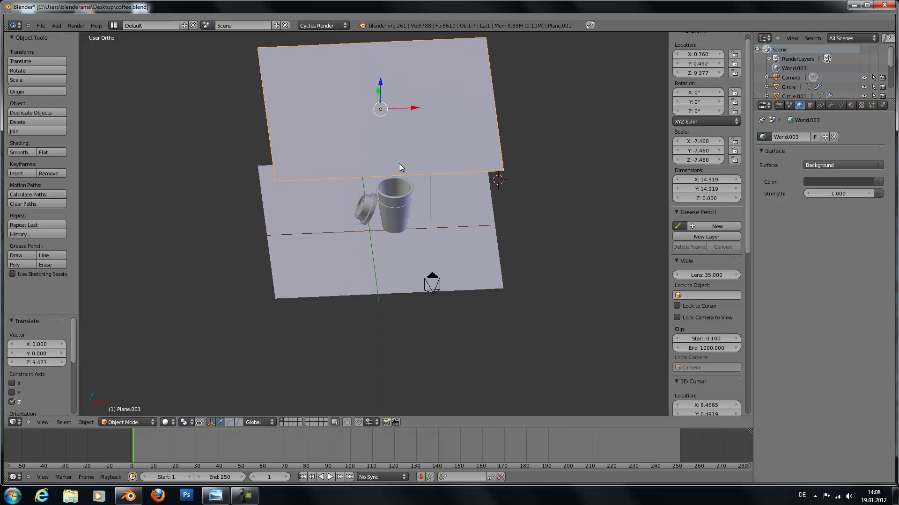
{"action": "middle_click_drag", "start_coordinate": [399, 163], "coordinate": [403, 115]}
{"action": "key", "text": "g"}
{"action": "key", "text": "z"}
{"action": "left_click", "coordinate": [375, 49]}
Step: Duplicate the ceiling, rotate the copy 90° on Y, and stand it at the floor's edge
{"action": "key", "text": "shift+d"}
{"action": "left_click", "coordinate": [395, 115]}
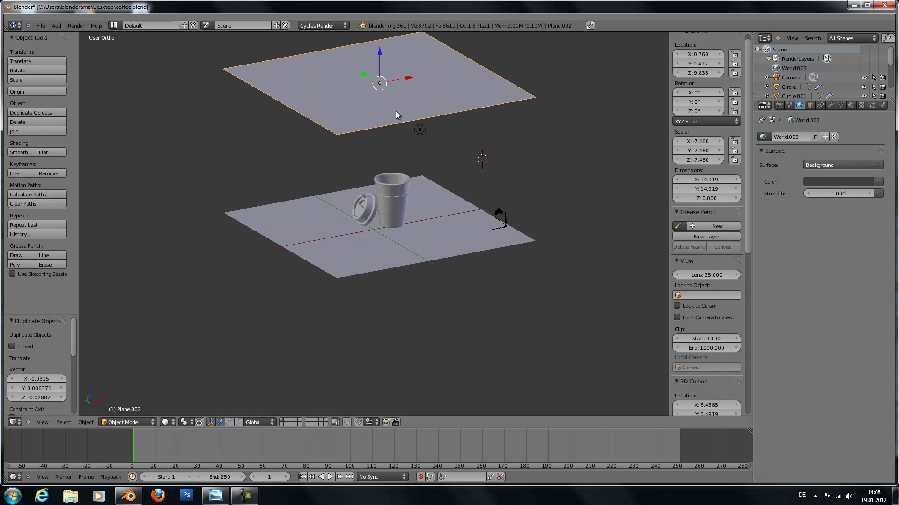
{"action": "key", "text": "r"}
{"action": "key", "text": "y"}
{"action": "key", "text": "9"}
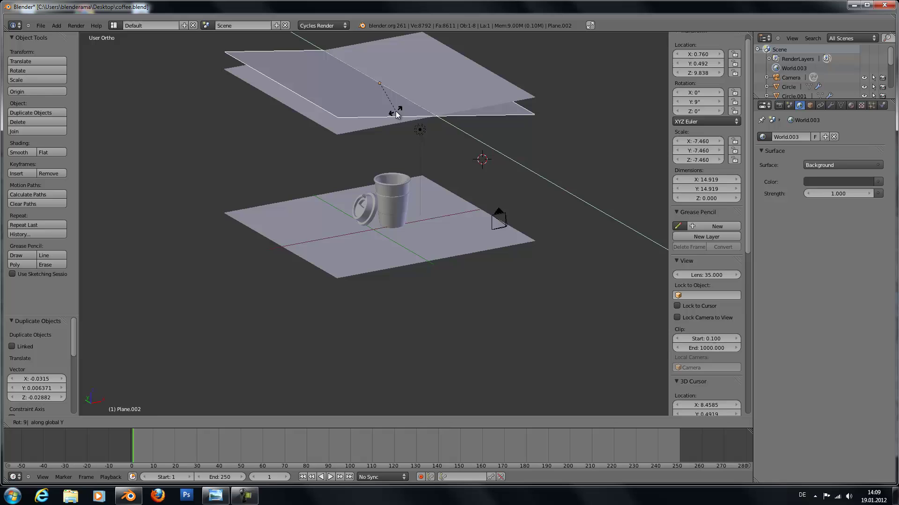
{"action": "key", "text": "0"}
{"action": "key", "text": "Return"}
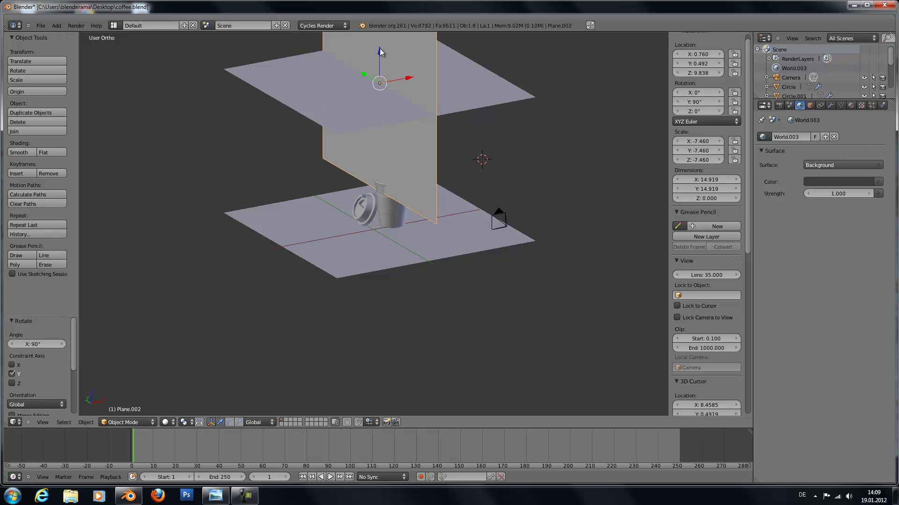
{"action": "key", "text": "g"}
{"action": "key", "text": "z"}
{"action": "left_click", "coordinate": [376, 95]}
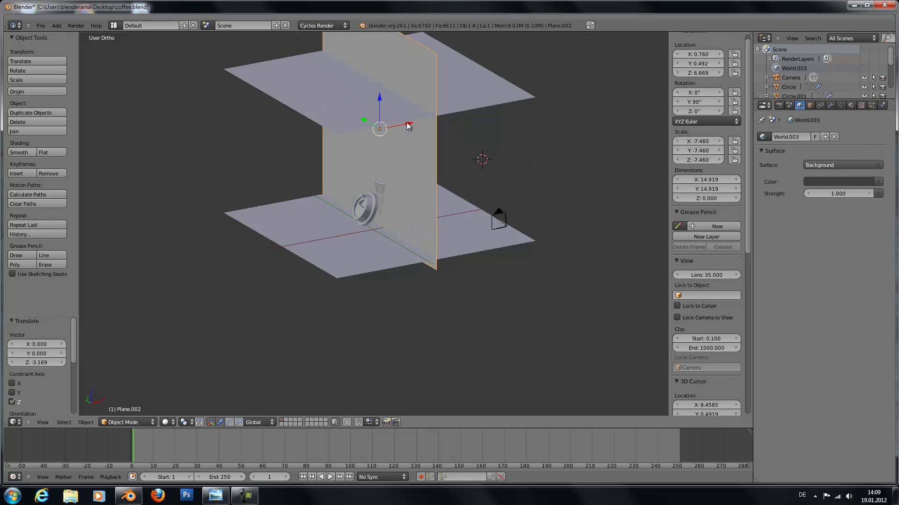
{"action": "key", "text": "g"}
{"action": "key", "text": "x"}
{"action": "left_click", "coordinate": [509, 109]}
Step: Raise the ceiling to the wall's top and realign the side wall with the floor edge
{"action": "scroll", "coordinate": [386, 116], "scroll_direction": "down", "scroll_amount": 2}
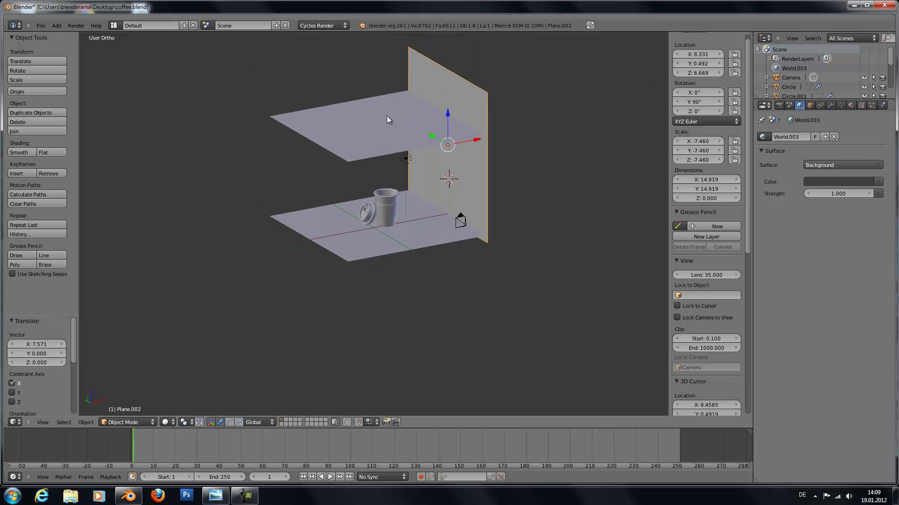
{"action": "right_click", "coordinate": [383, 103]}
{"action": "key", "text": "g"}
{"action": "key", "text": "z"}
{"action": "left_click", "coordinate": [416, 153]}
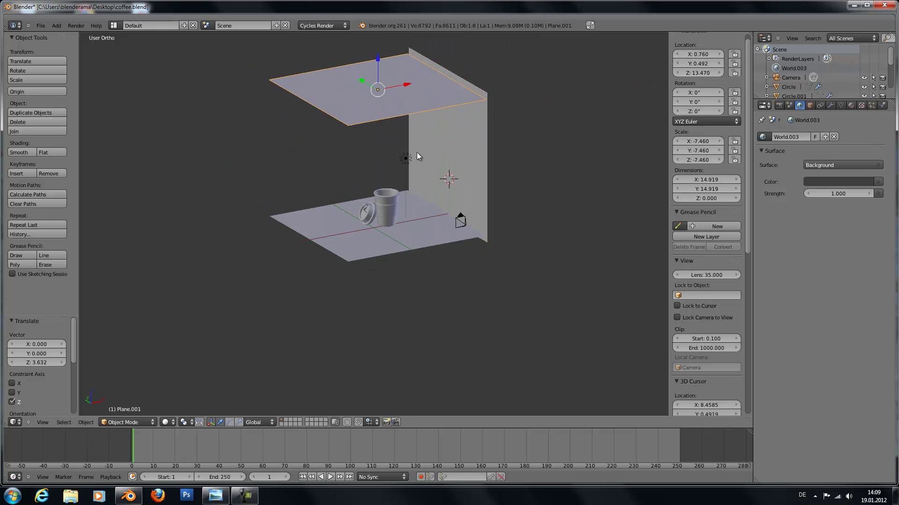
{"action": "middle_click_drag", "start_coordinate": [417, 152], "coordinate": [458, 155]}
{"action": "right_click", "coordinate": [461, 141]}
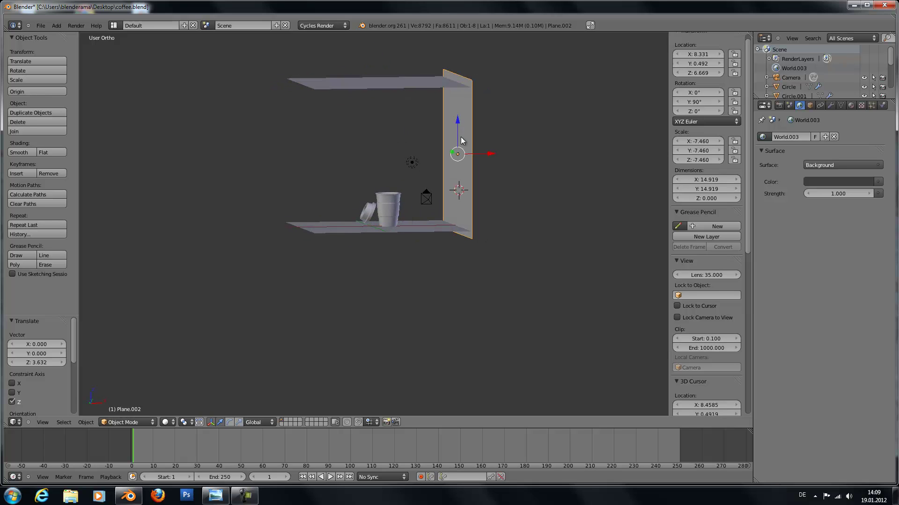
{"action": "key", "text": "g"}
{"action": "key", "text": "x"}
{"action": "left_click", "coordinate": [483, 153]}
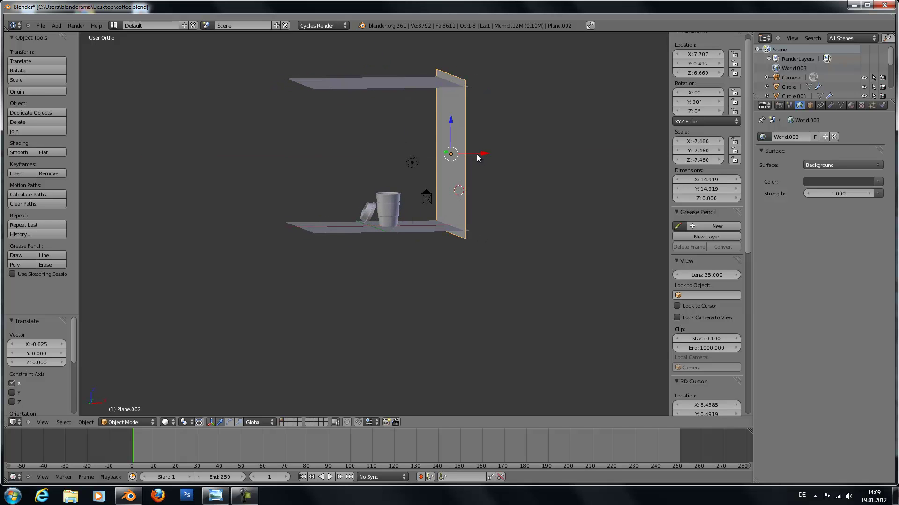
Step: Duplicate the side wall, turn it 90° around Z, and move it to the floor's centre
{"action": "key", "text": "shift+d"}
{"action": "left_click", "coordinate": [462, 165]}
{"action": "type", "text": "r"}
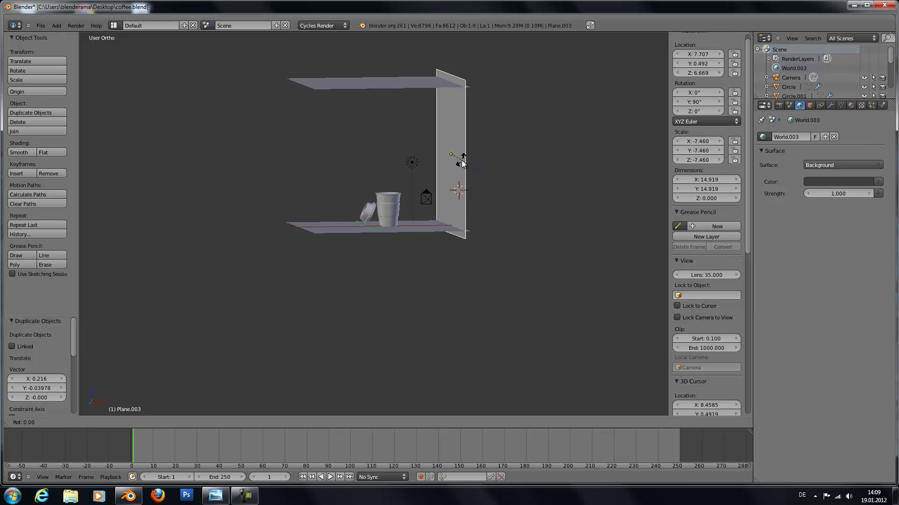
{"action": "type", "text": "z90"}
{"action": "key", "text": "Return"}
{"action": "mouse_move", "coordinate": [406, 165]}
{"action": "middle_mouse_down"}
{"action": "mouse_move", "coordinate": [514, 258]}
{"action": "mouse_move", "coordinate": [417, 159]}
{"action": "middle_mouse_up"}
{"action": "left_click_drag", "start_coordinate": [460, 125], "coordinate": [403, 162]}
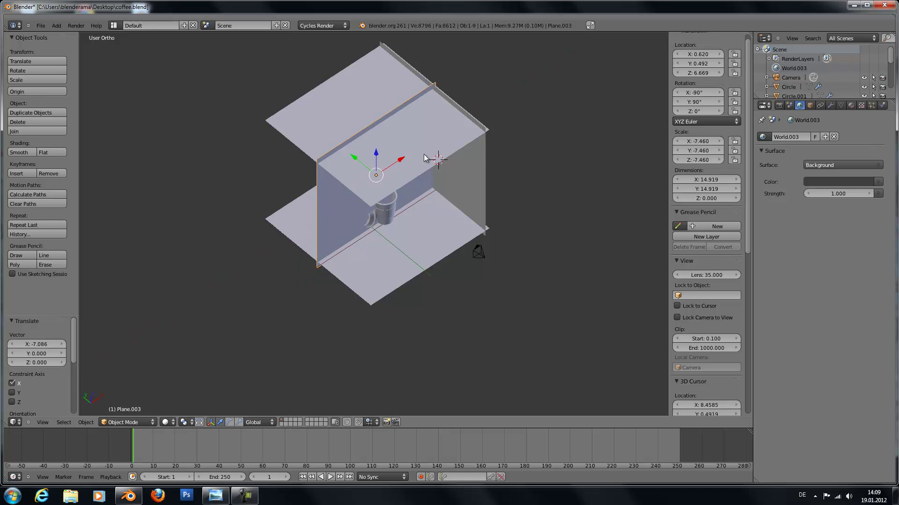
Step: Widen the new wall along Y to span the floor and push it to the back edge
{"action": "key", "text": "s"}
{"action": "key", "text": "y"}
{"action": "key", "text": "Escape"}
{"action": "key", "text": "s"}
{"action": "key", "text": "y"}
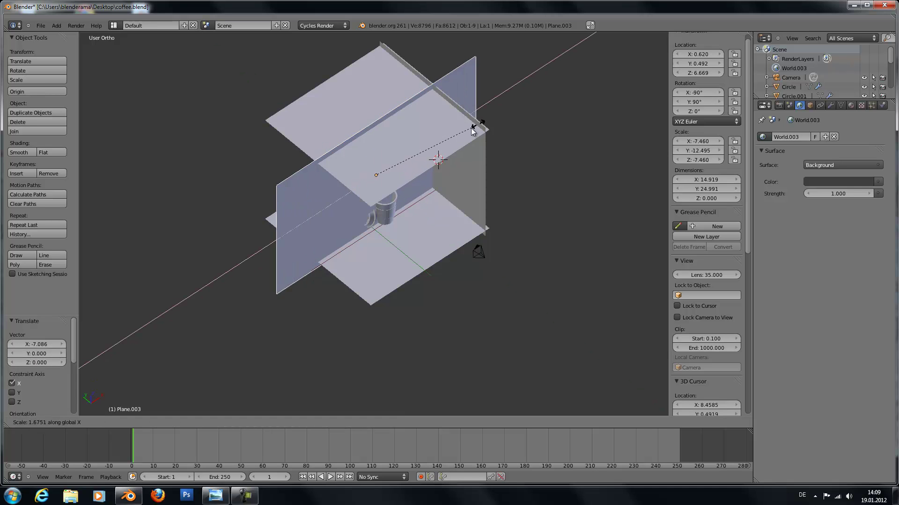
{"action": "left_click", "coordinate": [401, 161]}
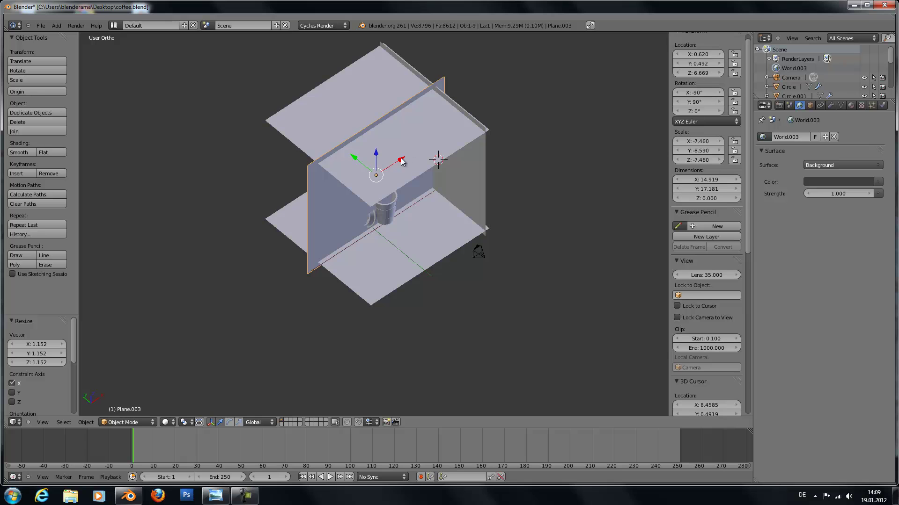
{"action": "left_click", "coordinate": [363, 158]}
{"action": "key", "text": "g"}
{"action": "key", "text": "y"}
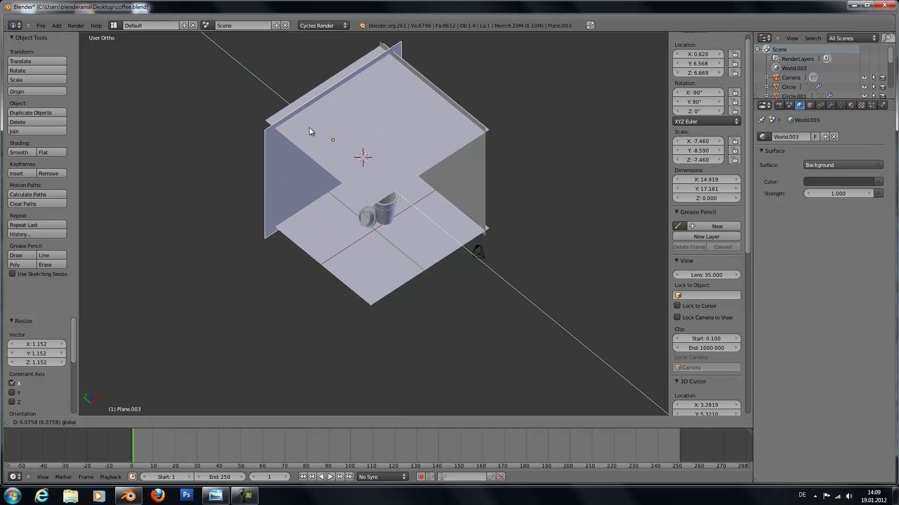
{"action": "left_click", "coordinate": [305, 125]}
Step: Duplicate the back wall and move the copy along Y toward the front
{"action": "key", "text": "shift+d"}
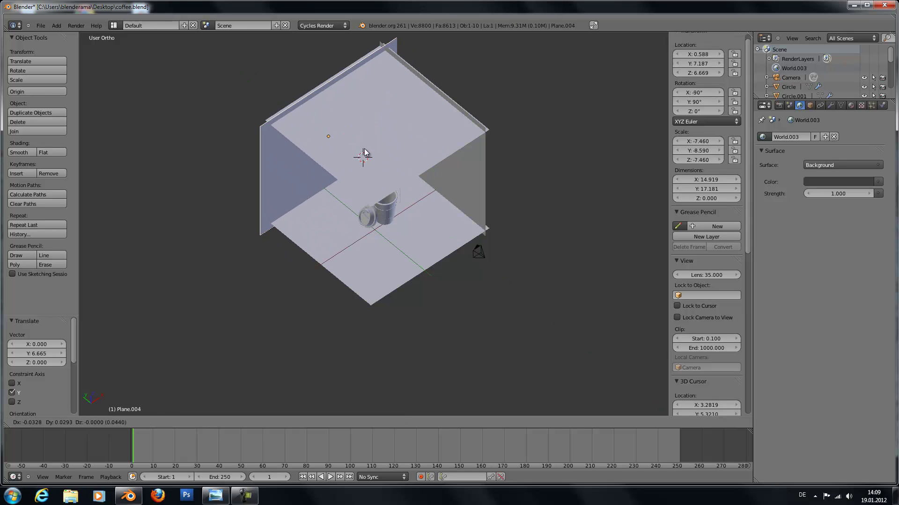
{"action": "left_click", "coordinate": [365, 154]}
{"action": "key", "text": "g"}
{"action": "key", "text": "y"}
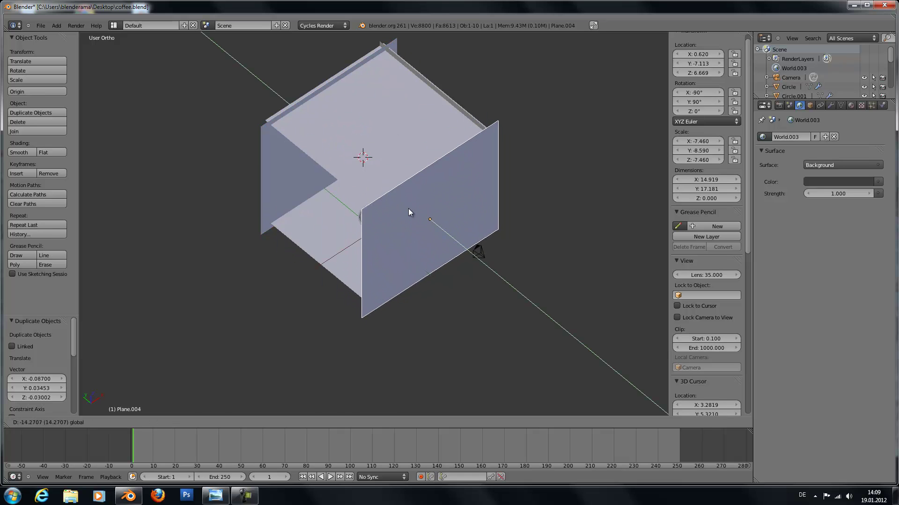
Step: Set the copy as the front wall and move the camera closer to the cup along Y
{"action": "left_click", "coordinate": [407, 208]}
{"action": "right_click", "coordinate": [463, 249]}
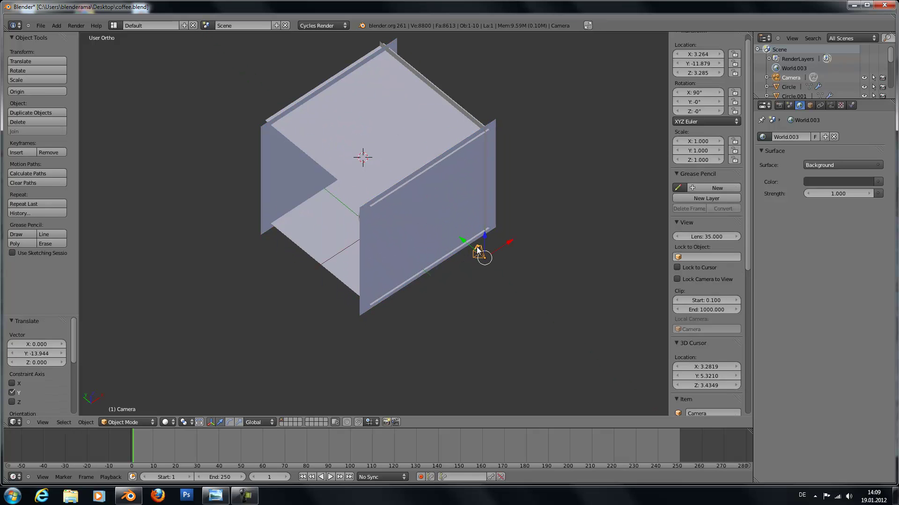
{"action": "key", "text": "g"}
{"action": "key", "text": "y"}
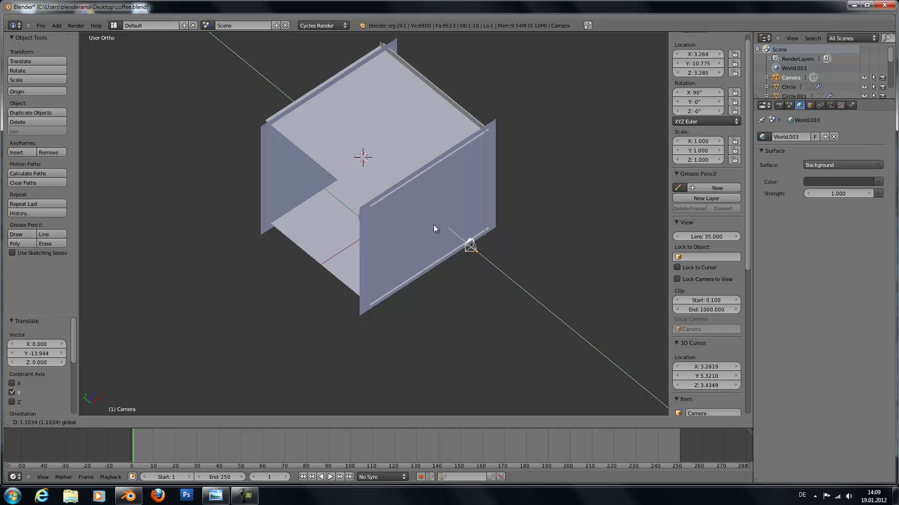
{"action": "left_click", "coordinate": [403, 217]}
Step: Look through the camera and pan so the cup and lid sit centred in frame
{"action": "key", "text": "KP_0"}
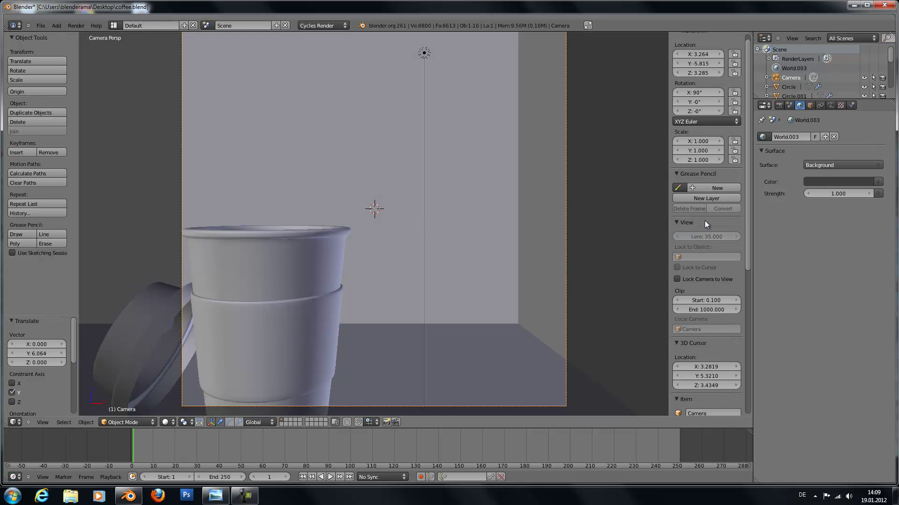
{"action": "middle_click_drag", "start_coordinate": [411, 304], "coordinate": [448, 284], "text": "shift"}
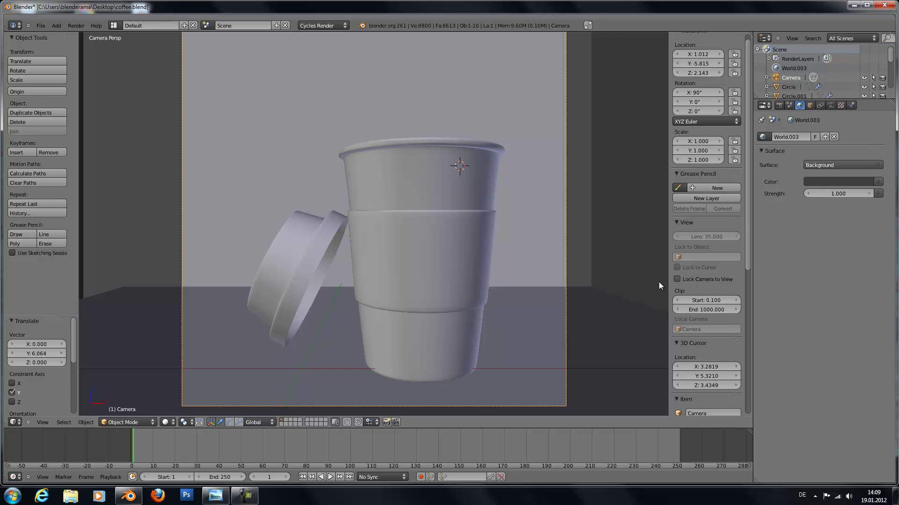
{"action": "scroll", "coordinate": [462, 251], "scroll_direction": "down", "scroll_amount": 4}
{"action": "scroll", "coordinate": [451, 252], "scroll_direction": "up", "scroll_amount": 3}
{"action": "scroll", "coordinate": [450, 252], "scroll_direction": "down", "scroll_amount": 5}
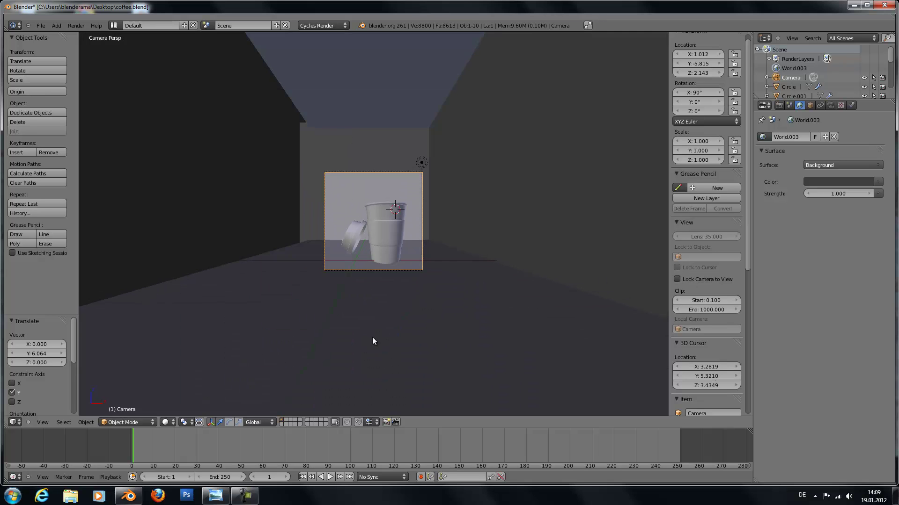
Step: Leave camera view, orbit around the box, and select its top plate
{"action": "key", "text": "KP_0"}
{"action": "middle_click_drag", "start_coordinate": [434, 375], "coordinate": [579, 223]}
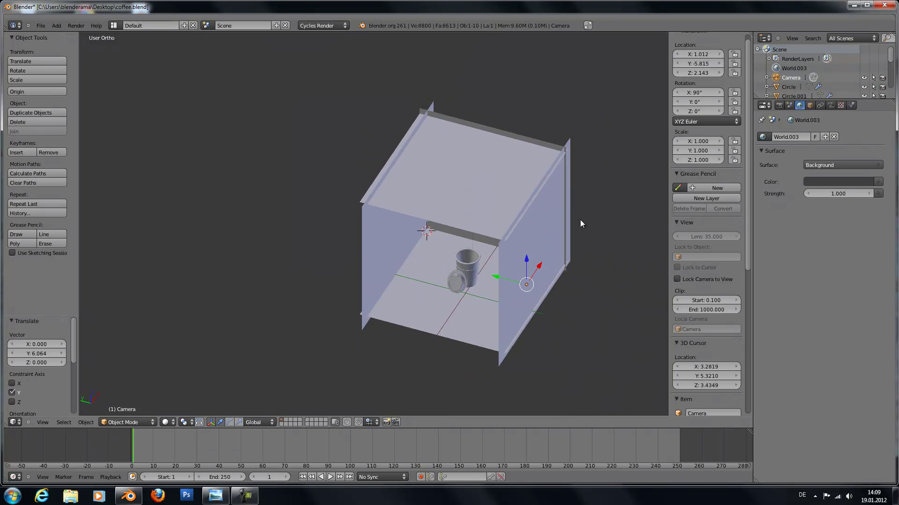
{"action": "right_click", "coordinate": [537, 141]}
Step: Duplicate the top plate and move the copy to the box's front side
{"action": "key", "text": "shift+d"}
{"action": "left_click", "coordinate": [528, 148]}
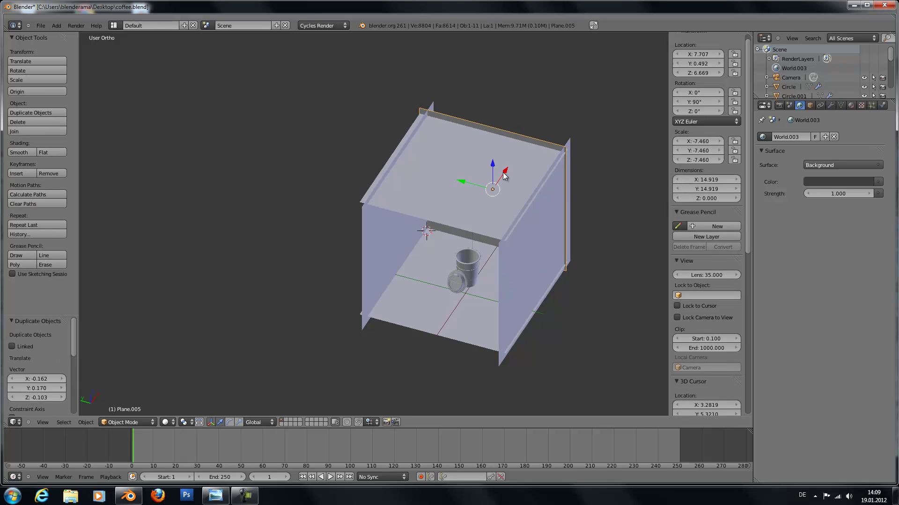
{"action": "left_click_drag", "start_coordinate": [505, 175], "coordinate": [448, 262]}
Step: In the plate's edit mode, add two vertical loop cuts through it
{"action": "key", "text": "Tab"}
{"action": "middle_click_drag", "start_coordinate": [450, 260], "coordinate": [485, 180]}
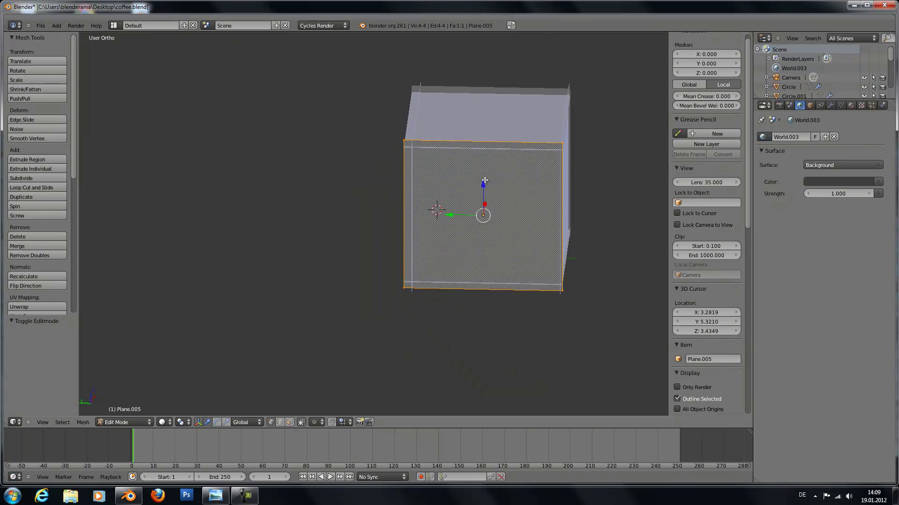
{"action": "key", "text": "ctrl+r"}
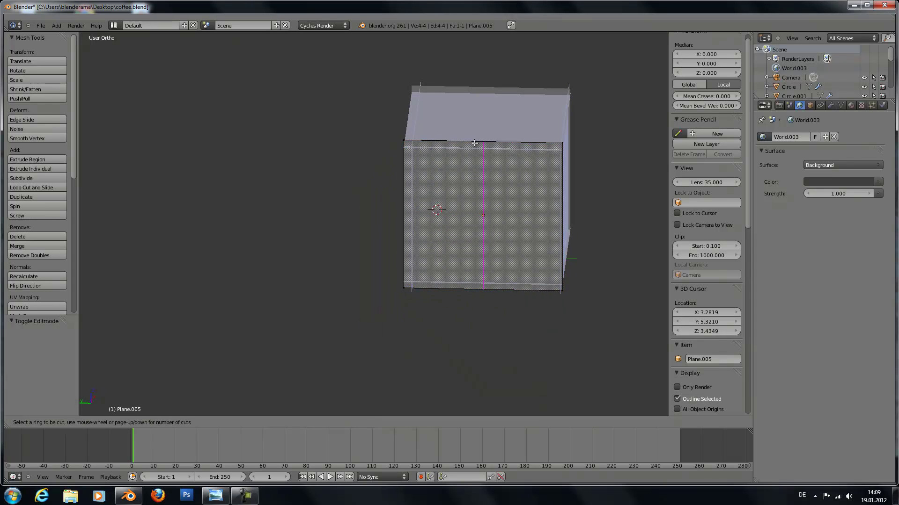
{"action": "left_click", "coordinate": [478, 148]}
{"action": "right_click", "coordinate": [477, 148]}
{"action": "left_click", "coordinate": [455, 149]}
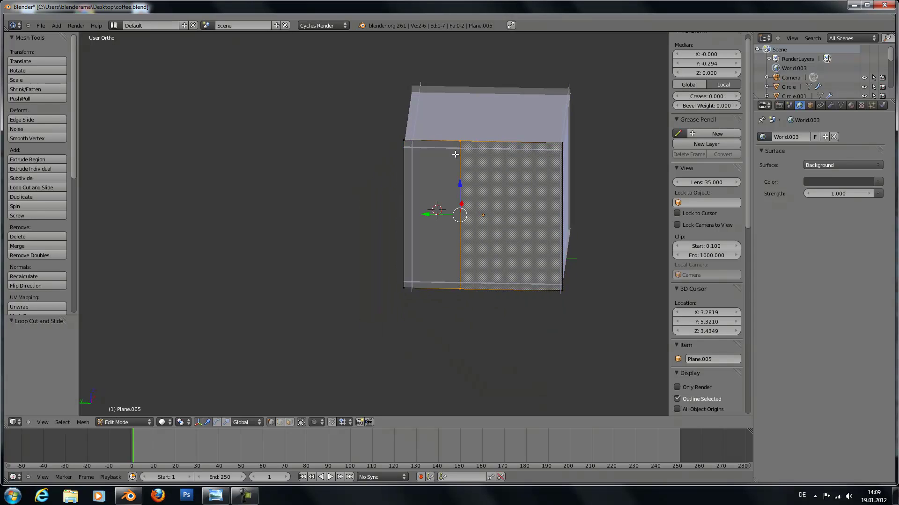
{"action": "key", "text": "ctrl+r"}
{"action": "left_click", "coordinate": [510, 148]}
{"action": "left_click", "coordinate": [463, 186]}
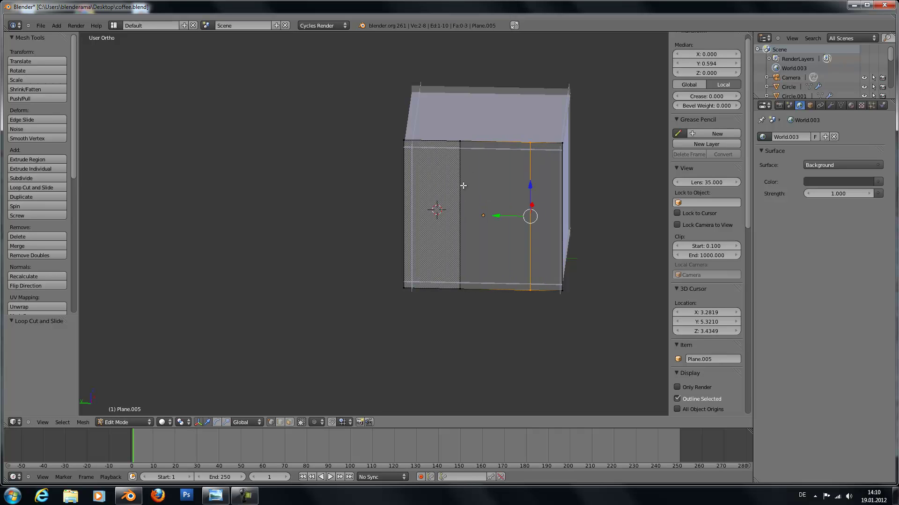
Step: Shift the vertical edge loops along Y to set the window's width
{"action": "key", "text": "g"}
{"action": "key", "text": "y"}
{"action": "left_click", "coordinate": [469, 202]}
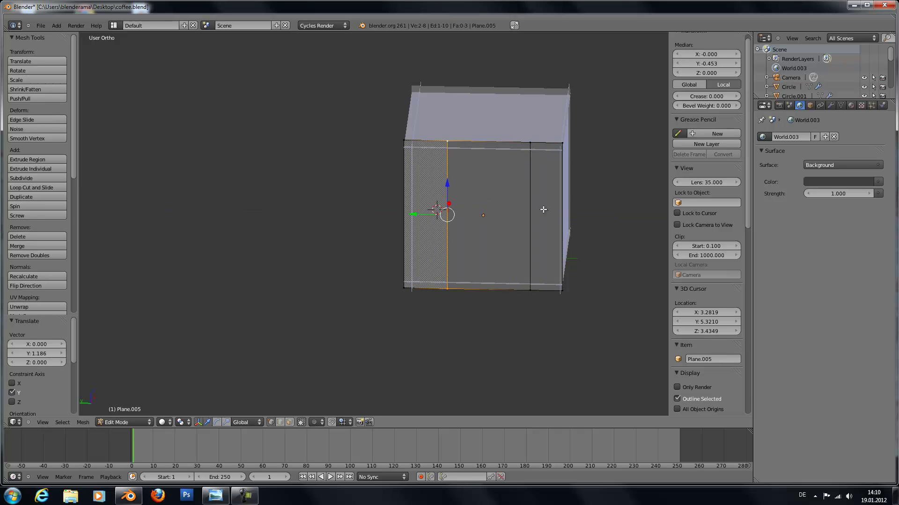
{"action": "right_click", "coordinate": [527, 211], "text": "alt"}
{"action": "key", "text": "g"}
{"action": "key", "text": "y"}
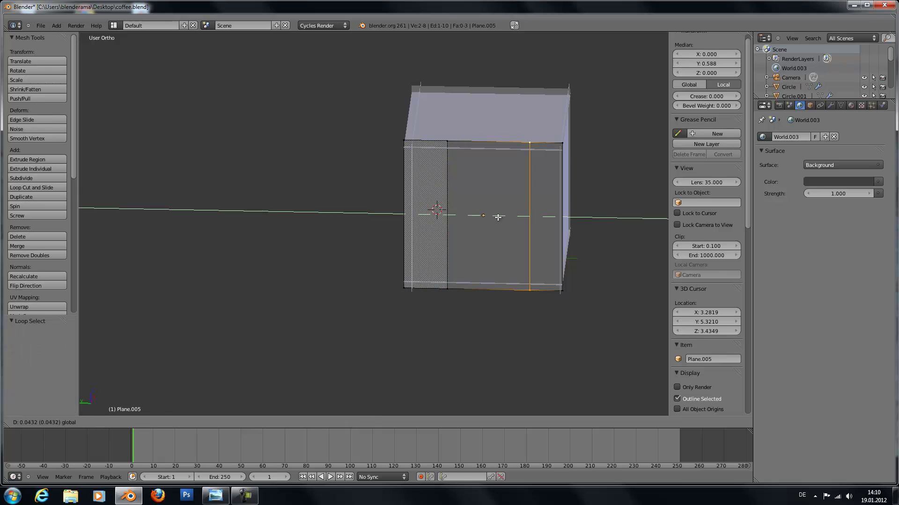
{"action": "left_click", "coordinate": [499, 217]}
{"action": "right_click", "coordinate": [446, 208], "text": "alt"}
{"action": "key", "text": "g"}
{"action": "key", "text": "y"}
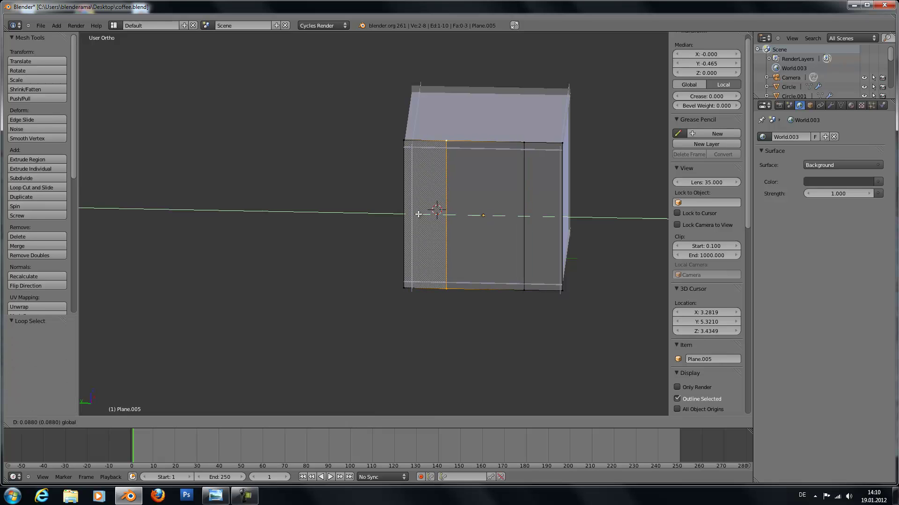
{"action": "left_click", "coordinate": [419, 214]}
Step: Add upper and lower horizontal loop cuts across the plate
{"action": "key", "text": "ctrl+r"}
{"action": "left_click", "coordinate": [444, 164]}
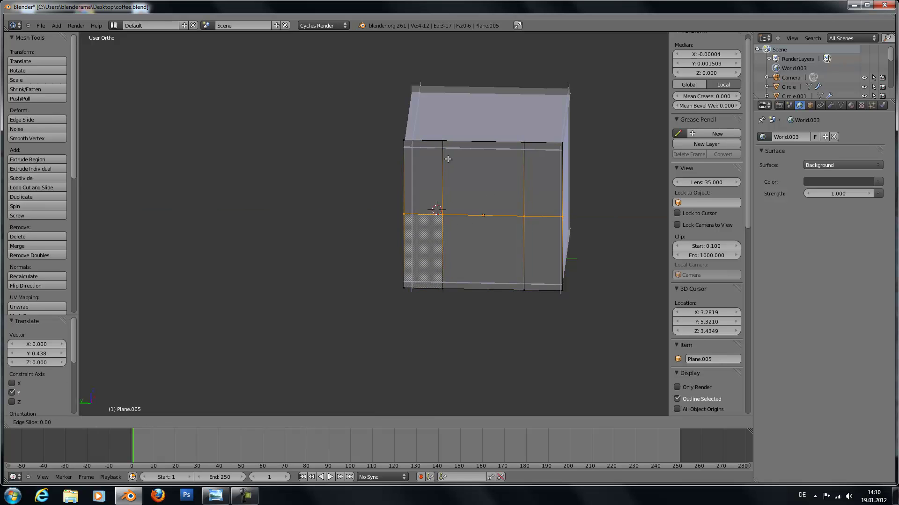
{"action": "left_click", "coordinate": [447, 149]}
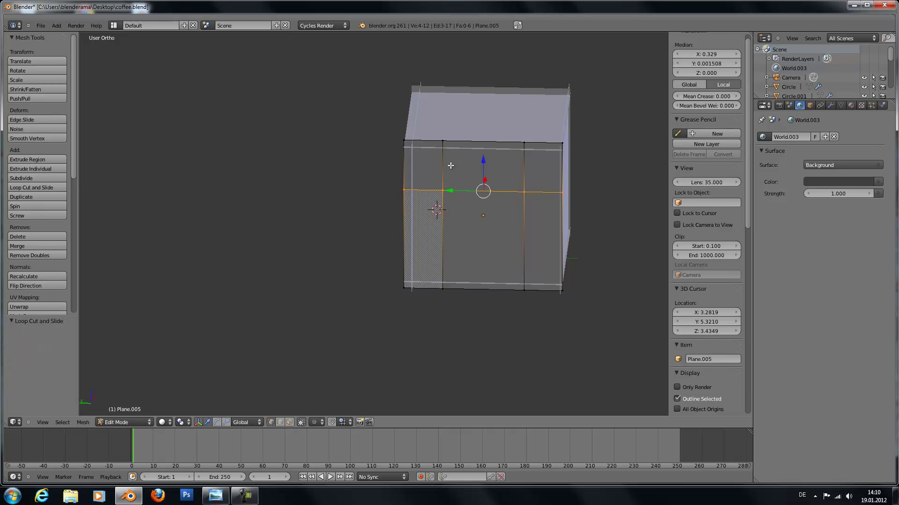
{"action": "key", "text": "ctrl+r"}
{"action": "left_click", "coordinate": [441, 245]}
{"action": "left_click", "coordinate": [441, 255]}
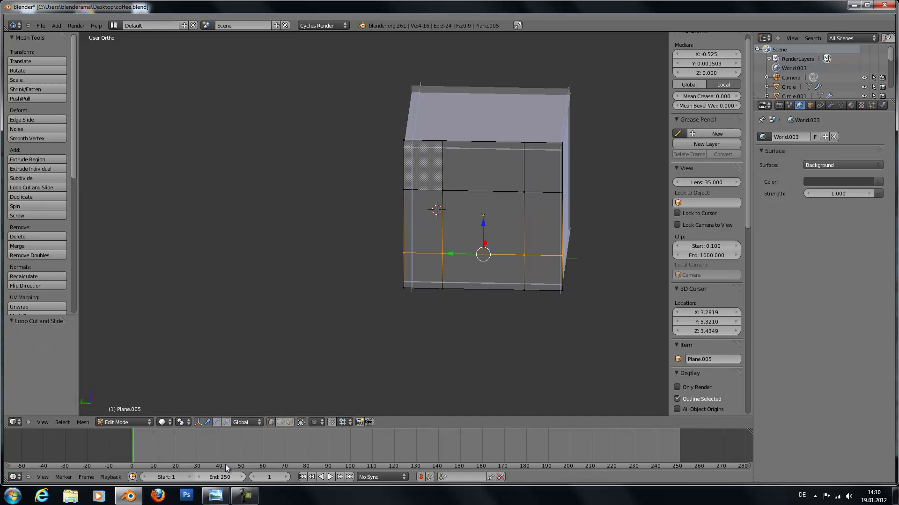
Step: Delete the centre face to open a square window, then return to object mode
{"action": "left_click", "coordinate": [290, 422]}
{"action": "right_click", "coordinate": [483, 232]}
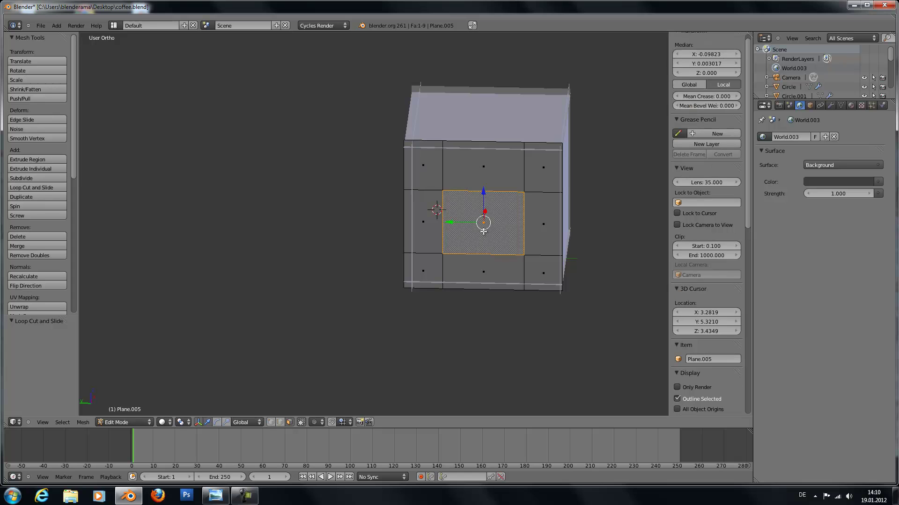
{"action": "key", "text": "x"}
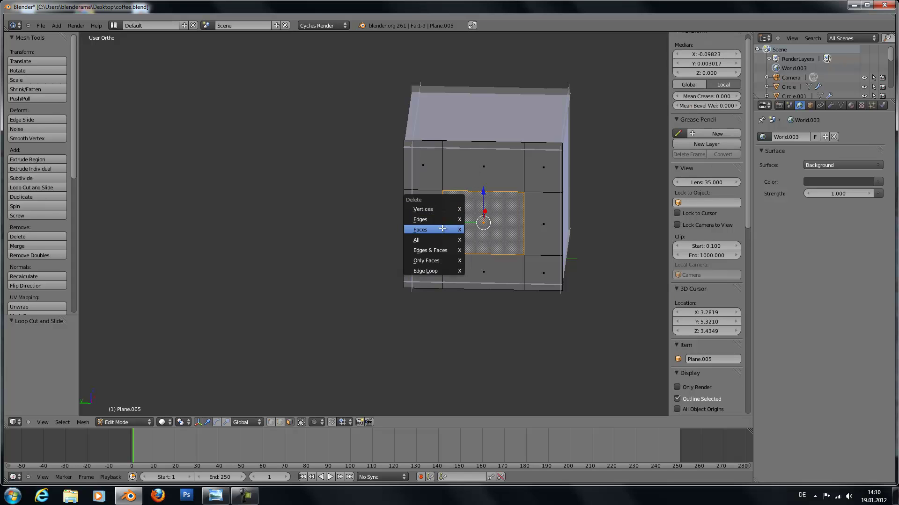
{"action": "left_click", "coordinate": [439, 226]}
{"action": "key", "text": "Tab"}
{"action": "middle_click_drag", "start_coordinate": [429, 299], "coordinate": [324, 384]}
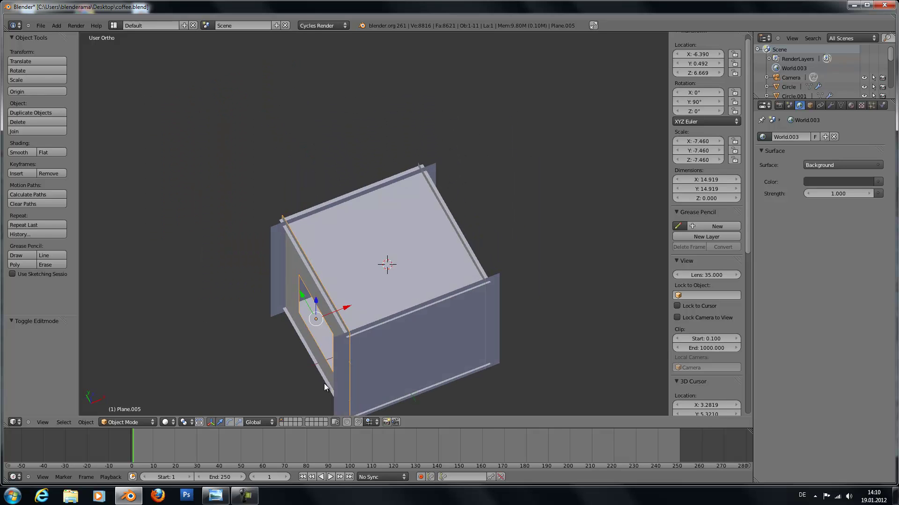
Step: In wireframe, select the top, side, back and front box planes and move them to layer 2
{"action": "key", "text": "z"}
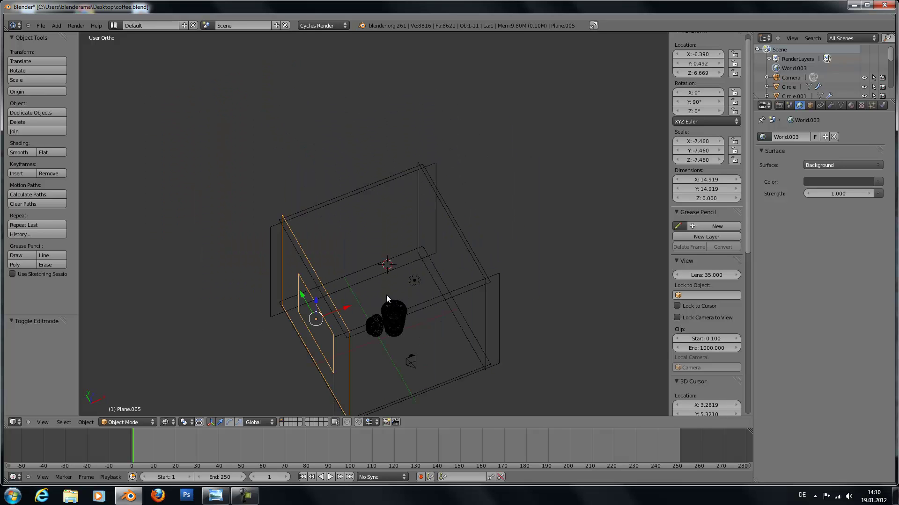
{"action": "right_click", "coordinate": [366, 185], "text": "shift"}
{"action": "right_click", "coordinate": [420, 183], "text": "shift"}
{"action": "right_click", "coordinate": [437, 183], "text": "shift"}
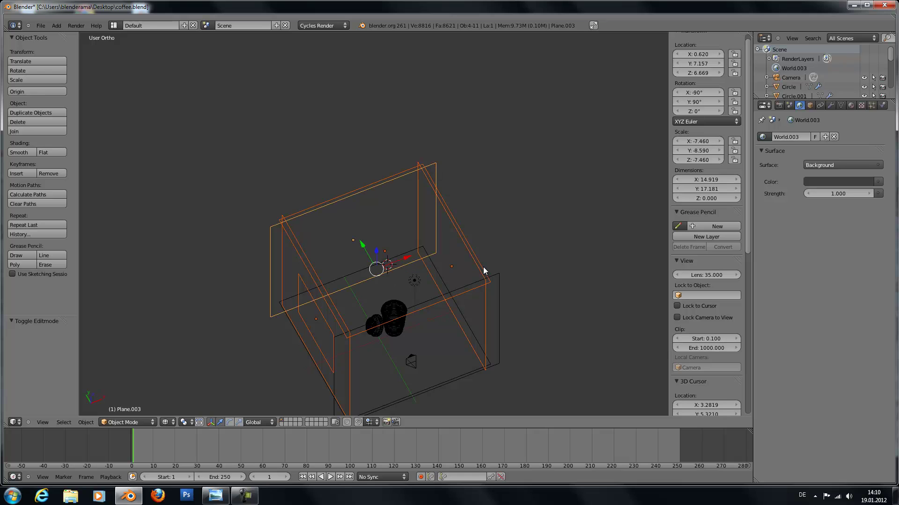
{"action": "right_click", "coordinate": [456, 311], "text": "shift"}
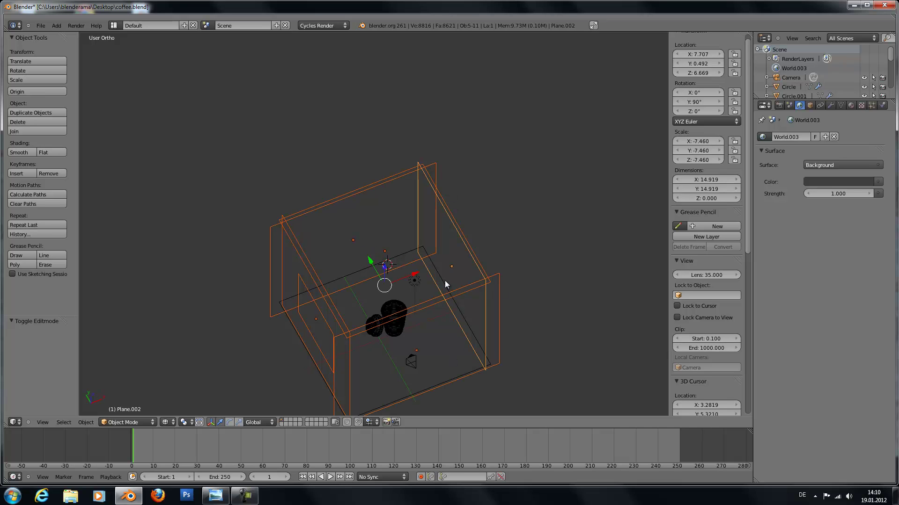
{"action": "right_click", "coordinate": [445, 279], "text": "shift"}
{"action": "middle_click_drag", "start_coordinate": [421, 290], "coordinate": [401, 261]}
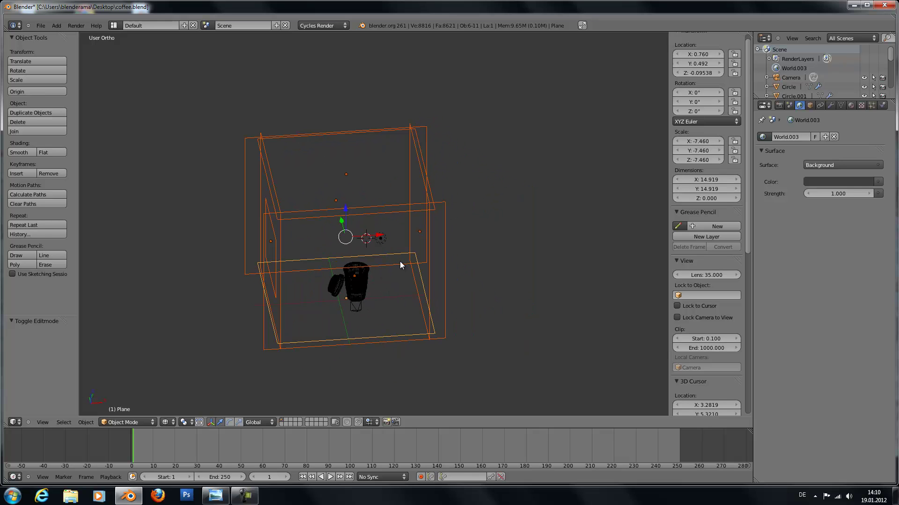
{"action": "key", "text": "m"}
{"action": "key", "text": "2"}
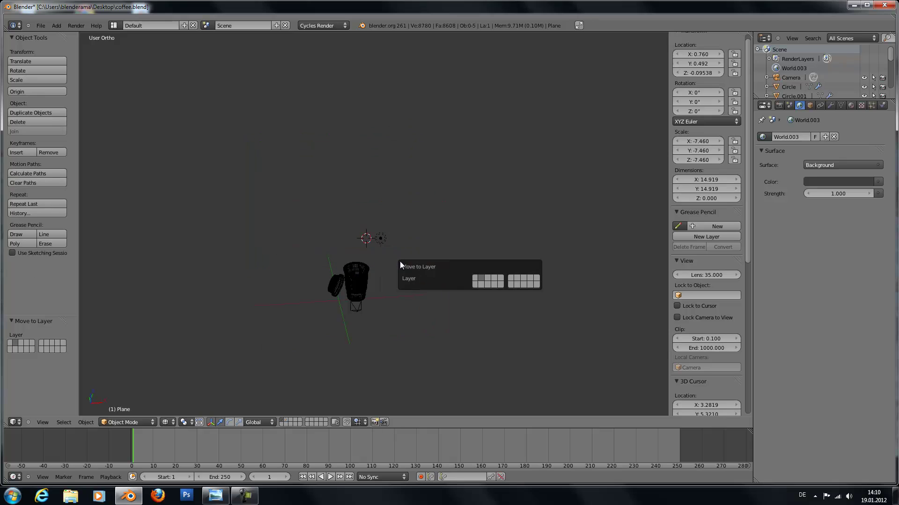
{"action": "scroll", "coordinate": [400, 261], "scroll_direction": "up", "scroll_amount": 2}
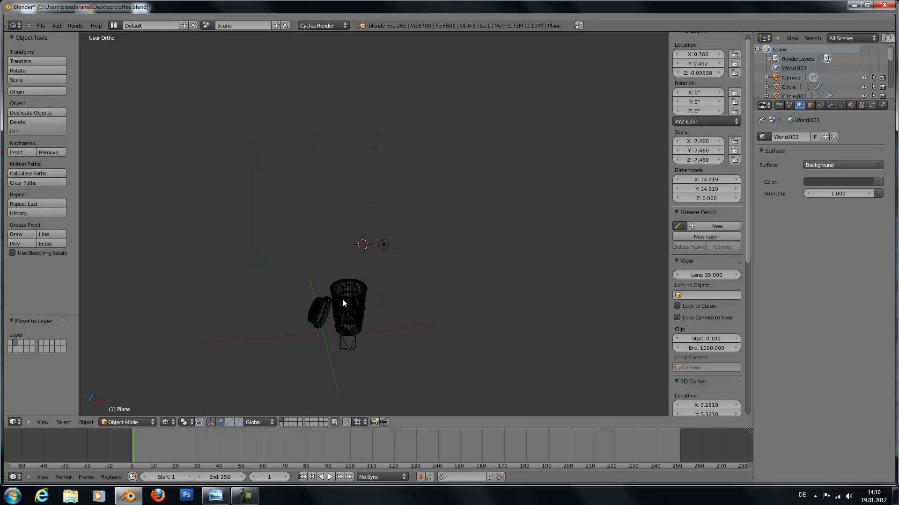
Step: Return to solid shading, look through the camera and place the 3D cursor on the cup's middle band
{"action": "key", "text": "KP_1"}
{"action": "key", "text": "z"}
{"action": "key", "text": "KP_0"}
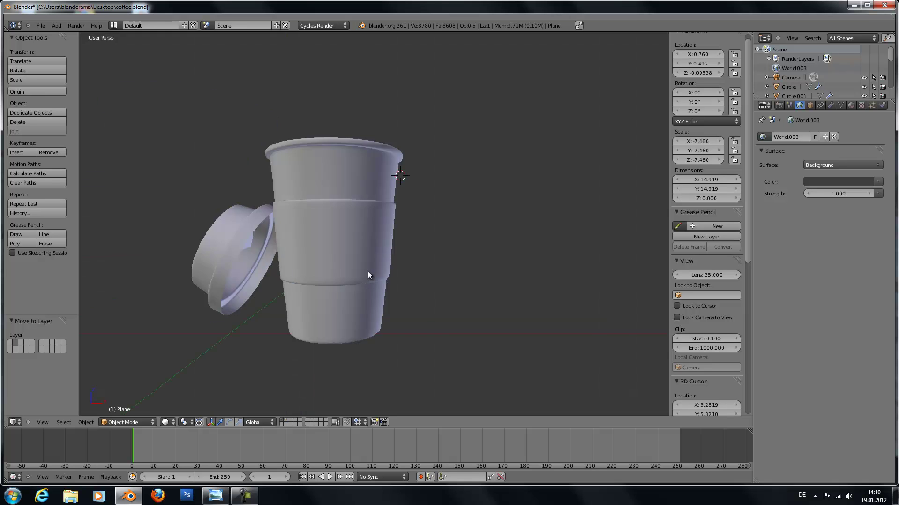
{"action": "key", "text": "Home"}
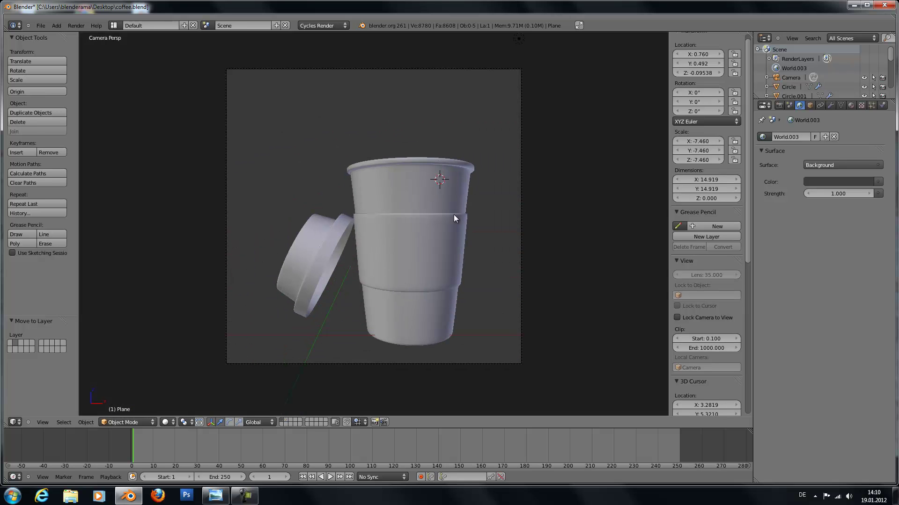
{"action": "left_click", "coordinate": [418, 193]}
Step: Centre and zoom on the cup from top view, then start Screencast Keys display
{"action": "key", "text": "KP_7"}
{"action": "middle_click_drag", "start_coordinate": [414, 251], "coordinate": [498, 92], "text": "shift"}
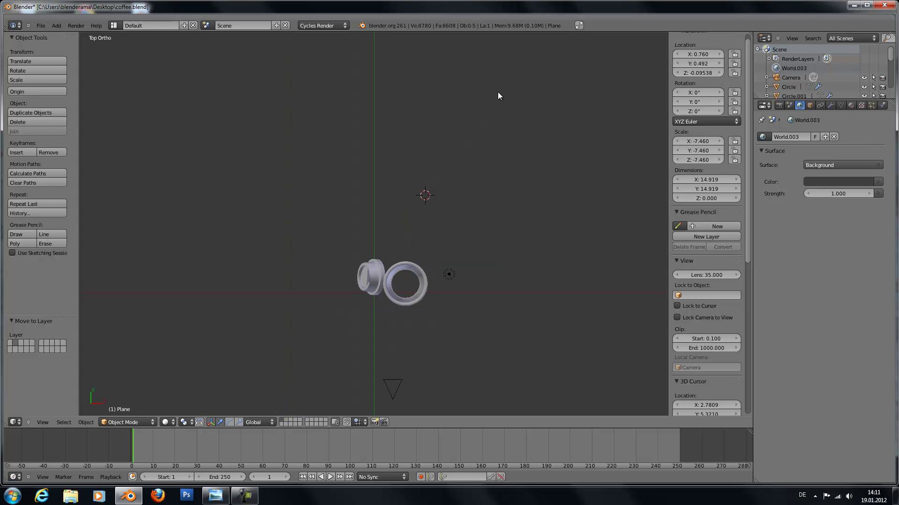
{"action": "scroll", "coordinate": [469, 309], "scroll_direction": "up", "scroll_amount": 3}
{"action": "scroll", "coordinate": [470, 349], "scroll_direction": "up", "scroll_amount": 4}
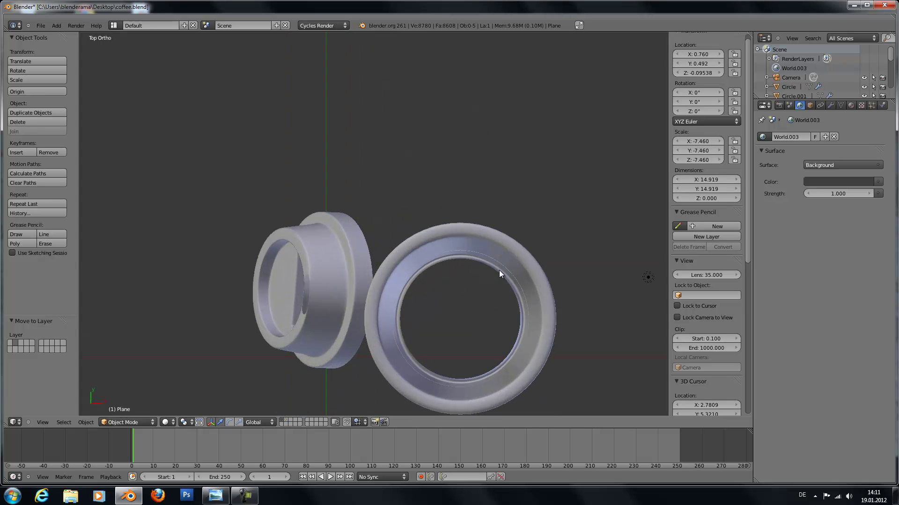
{"action": "scroll", "coordinate": [697, 331], "scroll_direction": "down", "scroll_amount": 10}
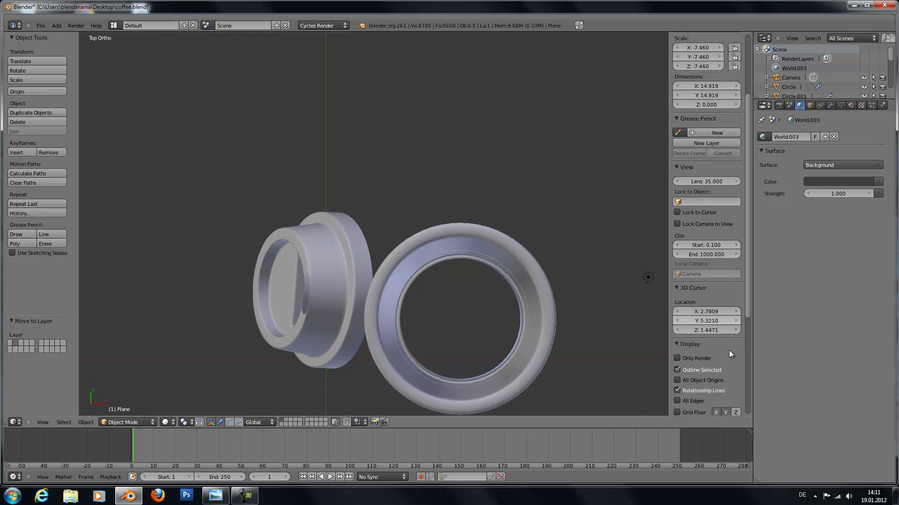
{"action": "left_click", "coordinate": [698, 355]}
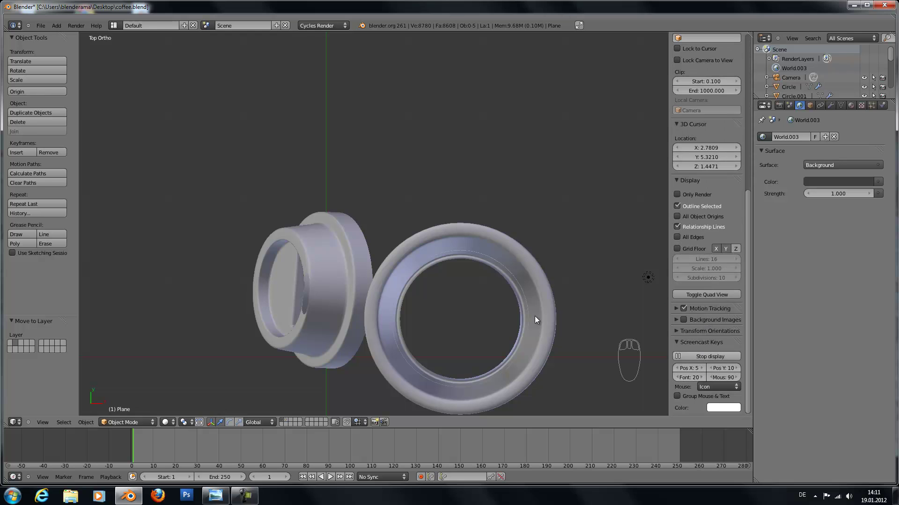
Step: Select the ring and turn the right-hand view into a UV/Image Editor
{"action": "right_click", "coordinate": [513, 266]}
{"action": "left_click_drag", "start_coordinate": [749, 26], "coordinate": [472, 38]}
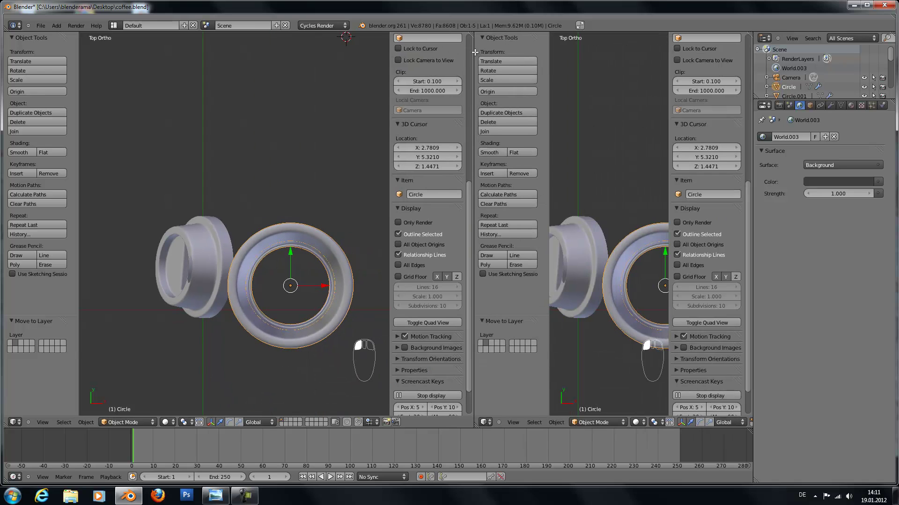
{"action": "left_click", "coordinate": [485, 422]}
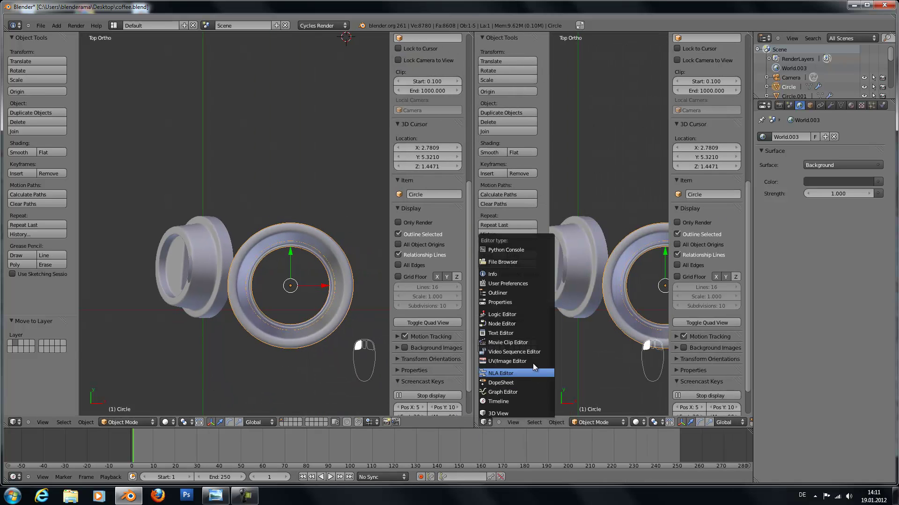
{"action": "left_click", "coordinate": [532, 363]}
{"action": "scroll", "coordinate": [279, 294], "scroll_direction": "up", "scroll_amount": 2}
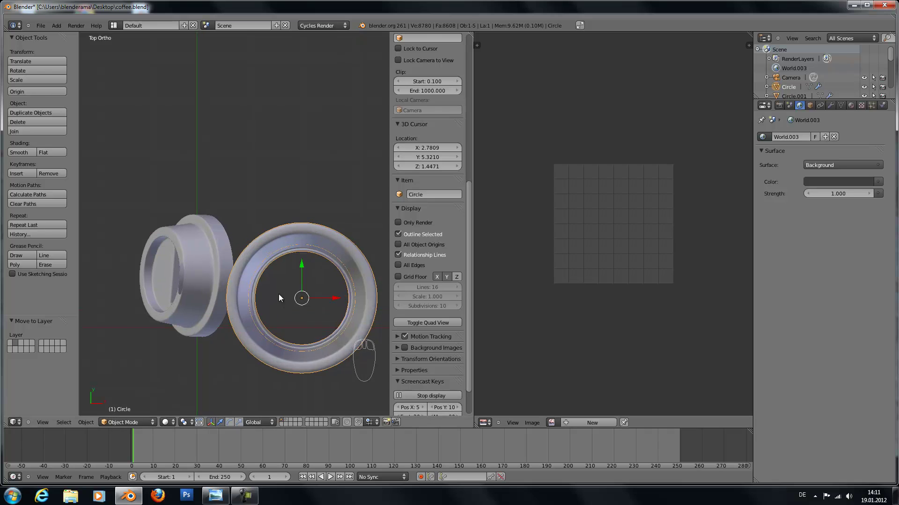
Step: In Edit Mode with edge select, pick two edge loops on the ring
{"action": "key", "text": "Tab"}
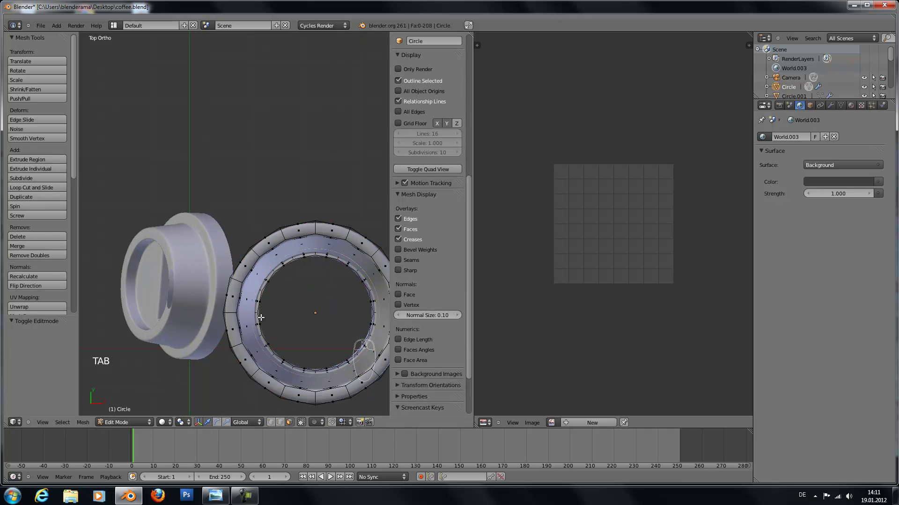
{"action": "left_click", "coordinate": [209, 422]}
{"action": "right_click", "coordinate": [231, 313], "text": "alt"}
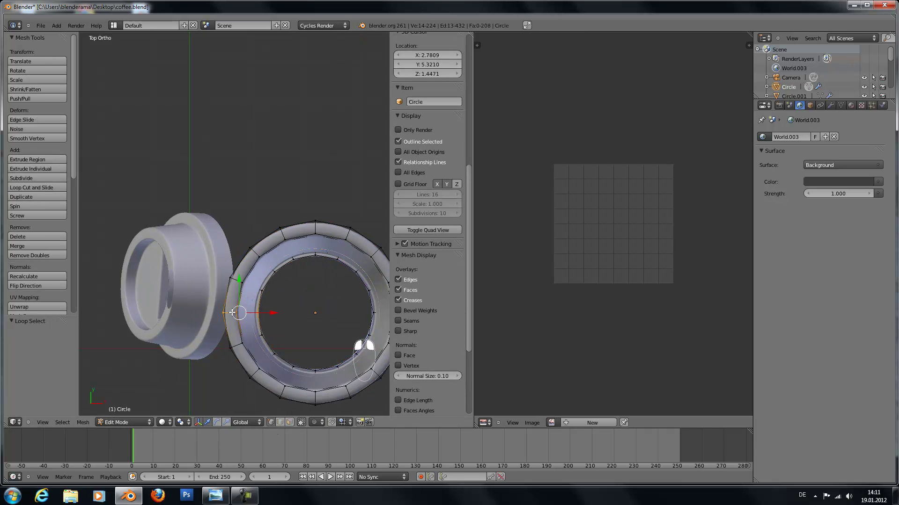
{"action": "scroll", "coordinate": [287, 307], "scroll_direction": "down", "scroll_amount": 1}
{"action": "right_click", "coordinate": [375, 299], "text": "alt+shift"}
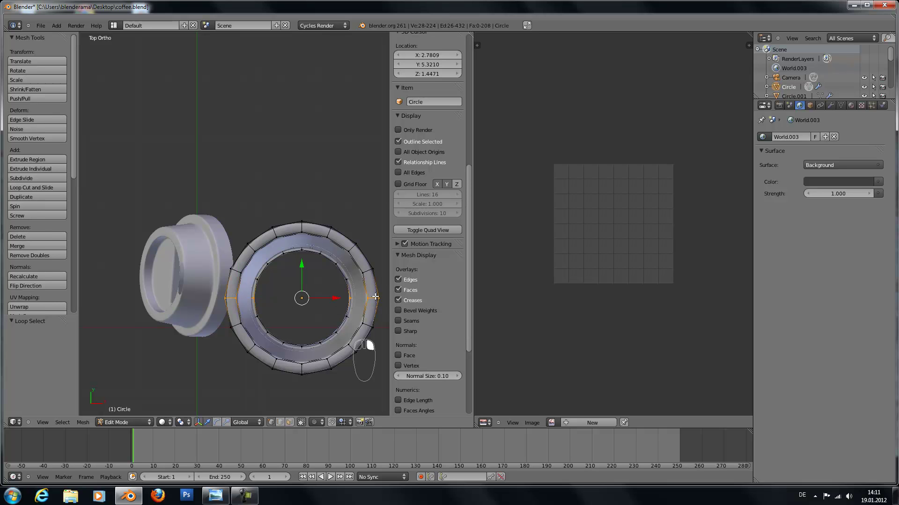
Step: Mark the two selected ring loops as seams, select all and unwrap the ring
{"action": "key", "text": "ctrl+e"}
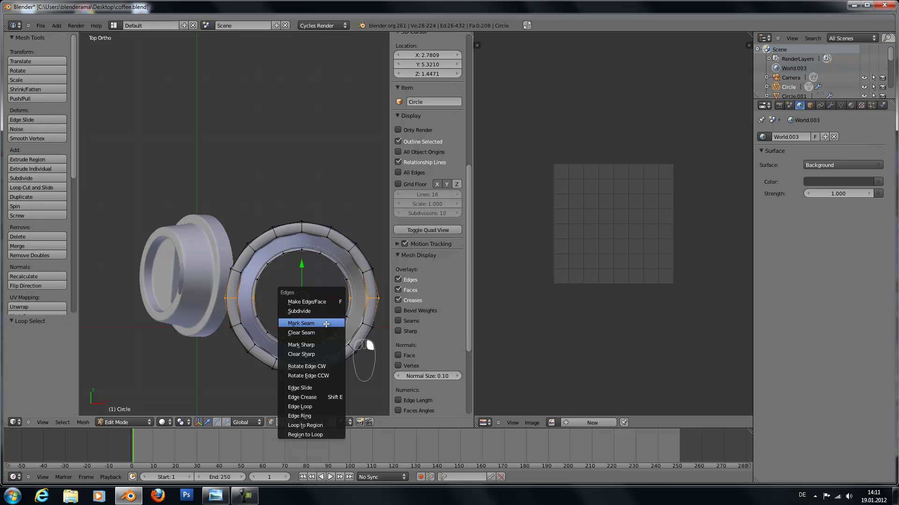
{"action": "left_click", "coordinate": [330, 323]}
{"action": "key", "text": "a"}
{"action": "key", "text": "a"}
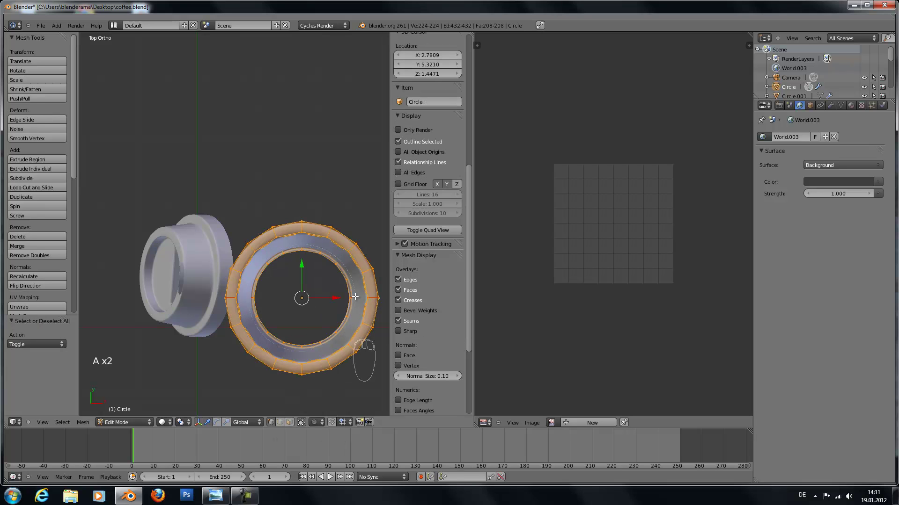
{"action": "key", "text": "u"}
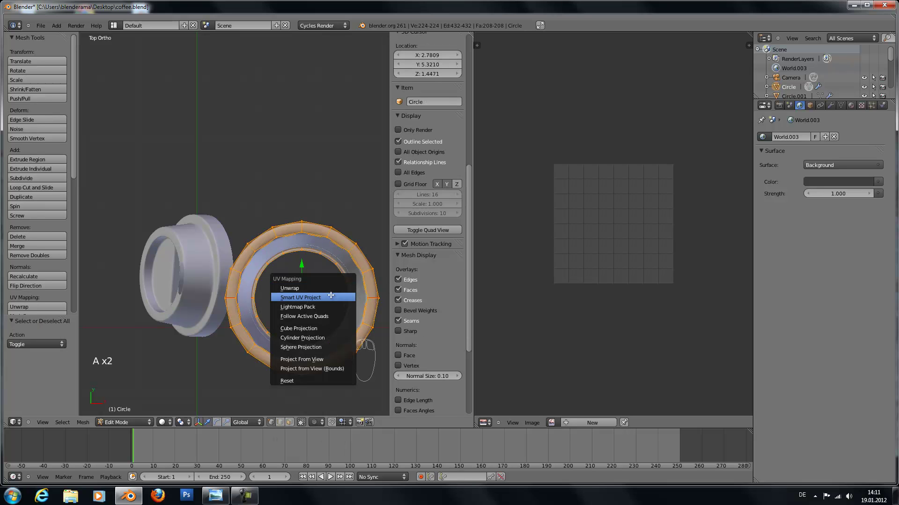
{"action": "left_click", "coordinate": [326, 288]}
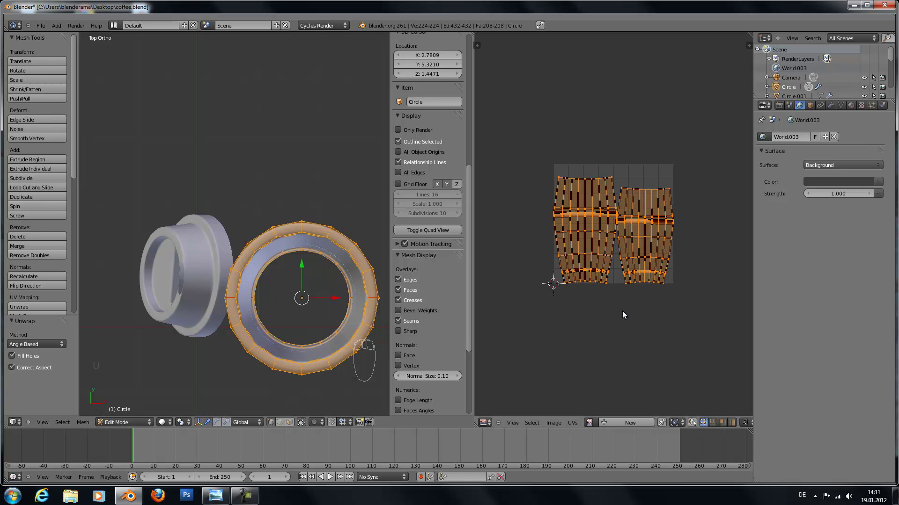
{"action": "left_click", "coordinate": [573, 423]}
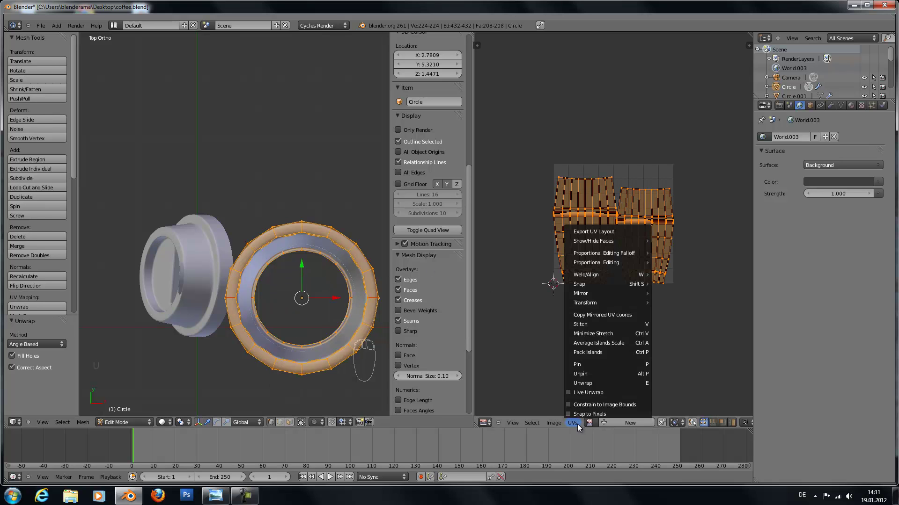
Step: Export the UV layout image to the Desktop as coffeeuv.png, then launch Photoshop CS3
{"action": "left_click", "coordinate": [597, 233]}
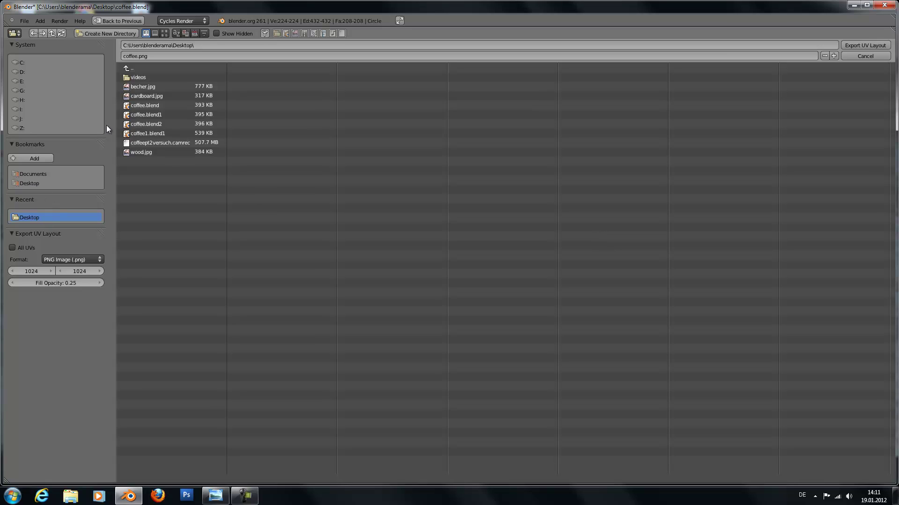
{"action": "left_click", "coordinate": [157, 56]}
{"action": "type", "text": "co"}
{"action": "key", "text": "Return"}
{"action": "left_click", "coordinate": [873, 43]}
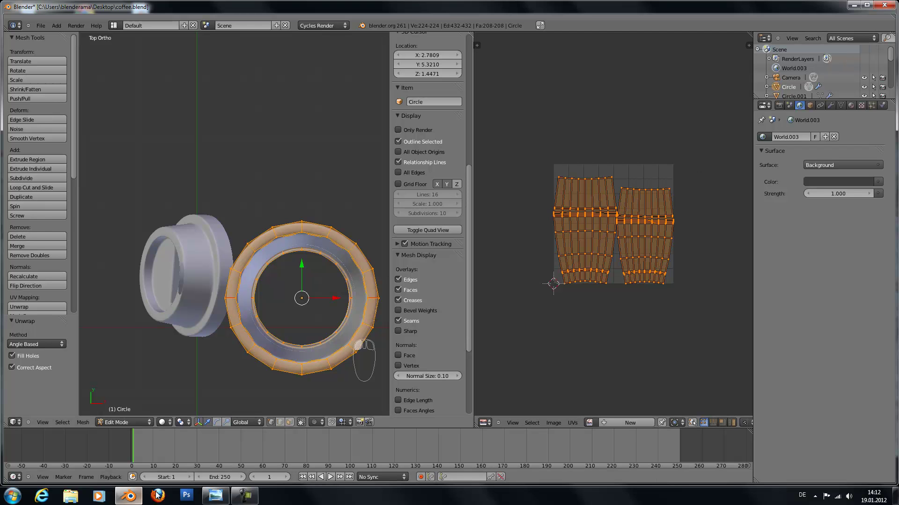
{"action": "left_click", "coordinate": [186, 496]}
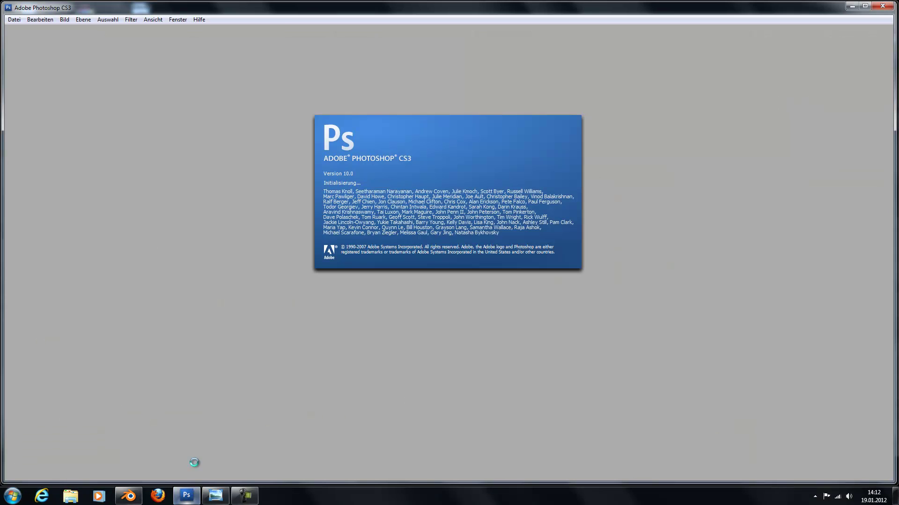
Step: Open coffeeuv.png from the Desktop via Datei > Öffnen
{"action": "left_click", "coordinate": [15, 19]}
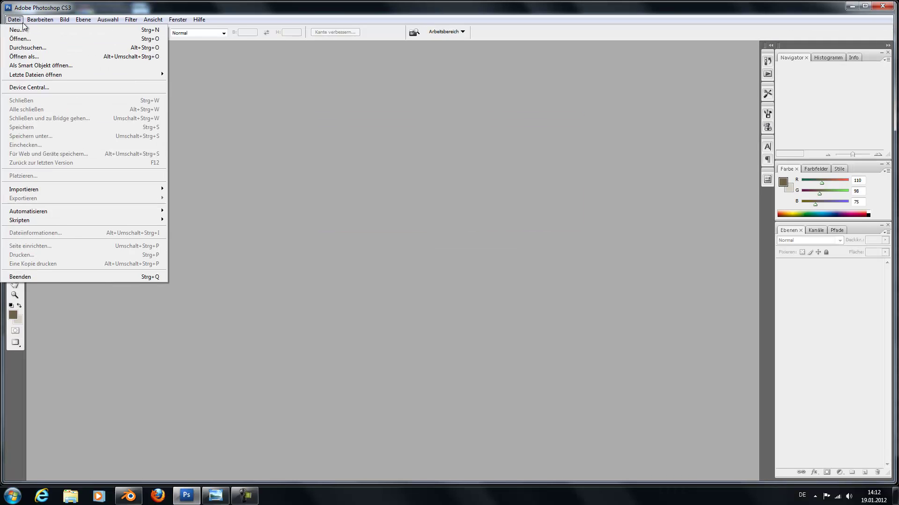
{"action": "left_click", "coordinate": [47, 38]}
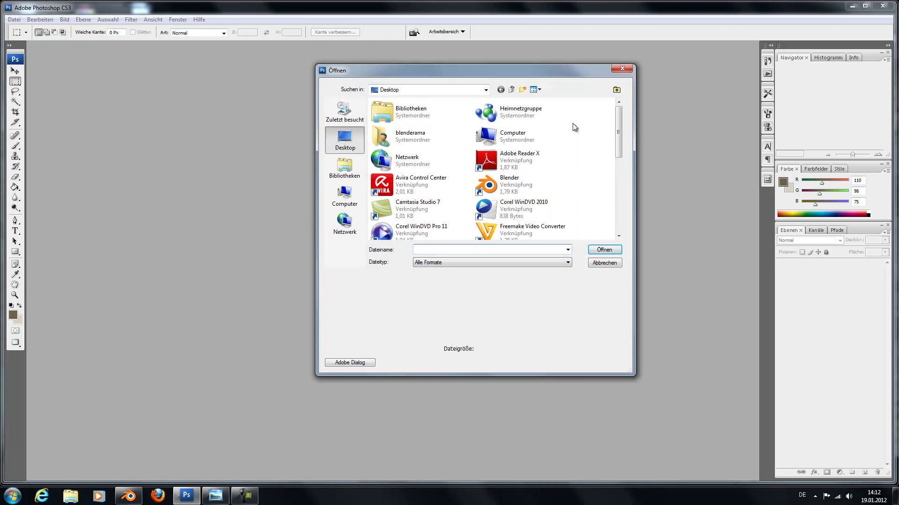
{"action": "left_click_drag", "start_coordinate": [616, 133], "coordinate": [608, 203]}
{"action": "double_click", "coordinate": [406, 231]}
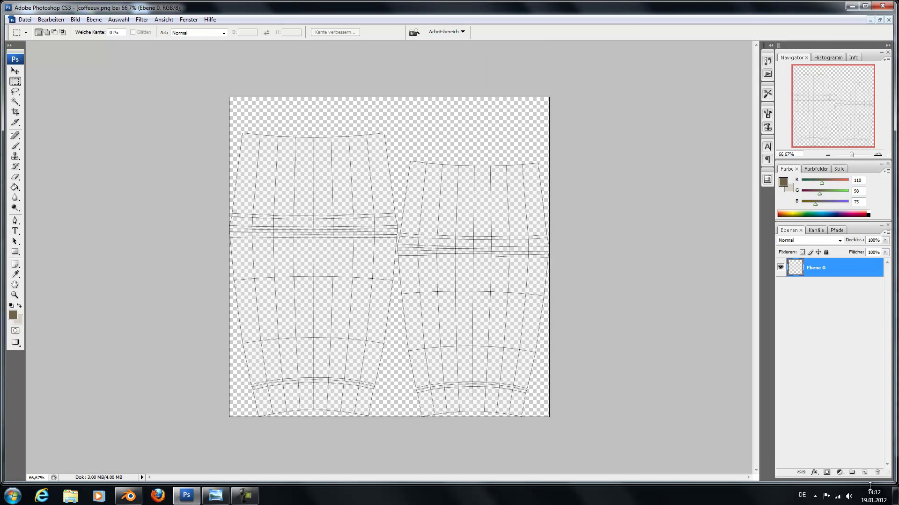
Step: Add a beige-filled layer below Ebene 0, then a new empty layer above with brown foreground
{"action": "left_click", "coordinate": [865, 472]}
{"action": "left_click_drag", "start_coordinate": [836, 275], "coordinate": [836, 296]}
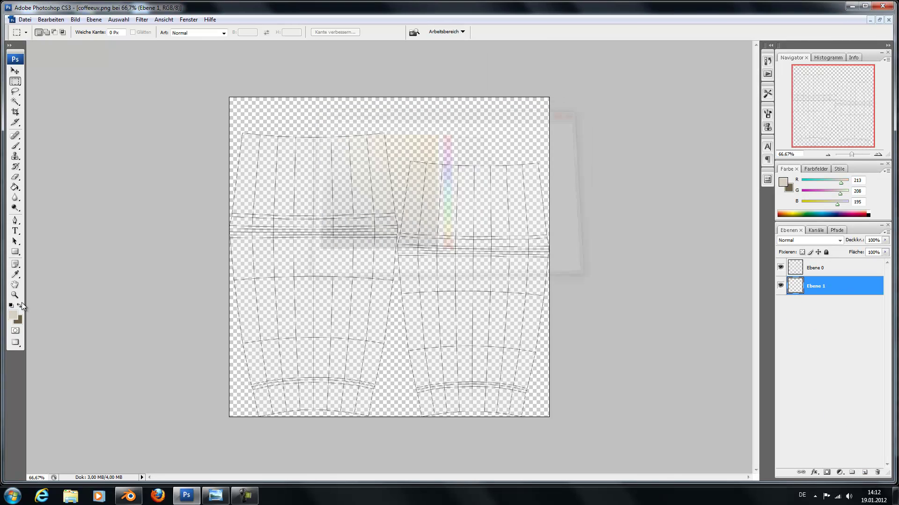
{"action": "left_click", "coordinate": [20, 305]}
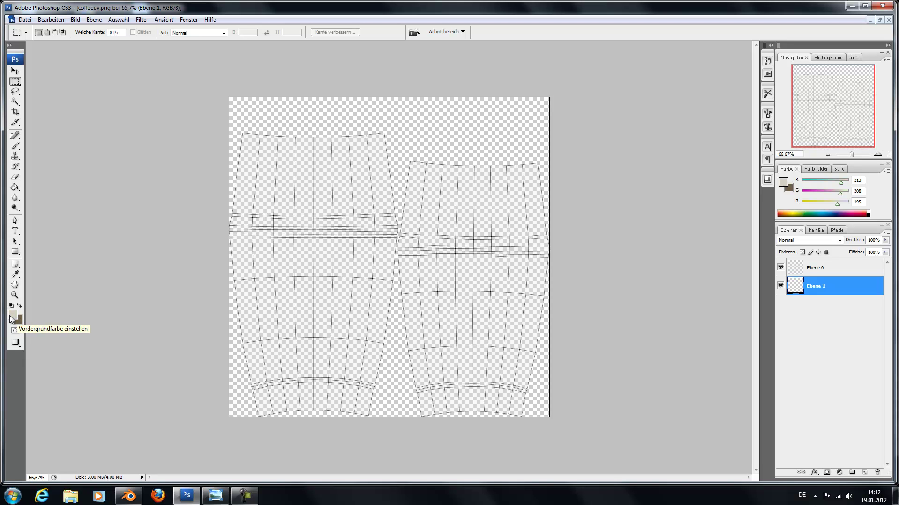
{"action": "key", "text": "g"}
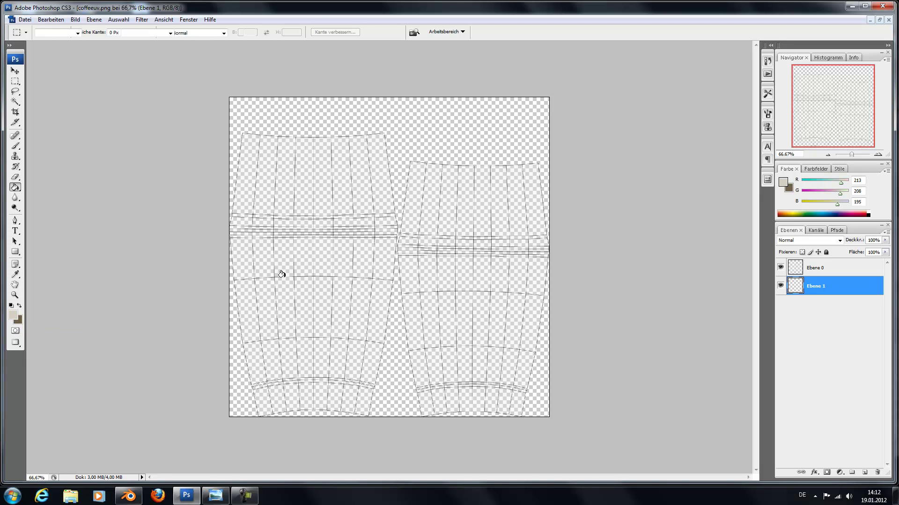
{"action": "left_click", "coordinate": [357, 267]}
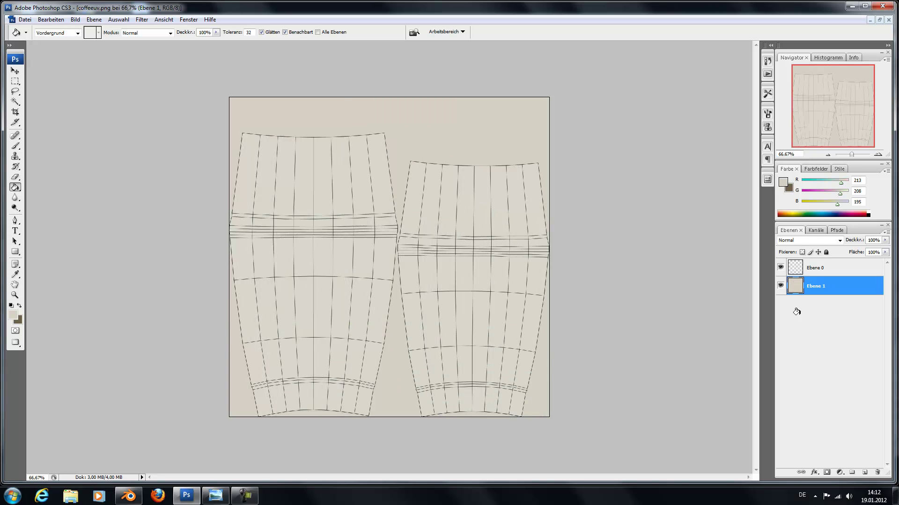
{"action": "left_click", "coordinate": [864, 473]}
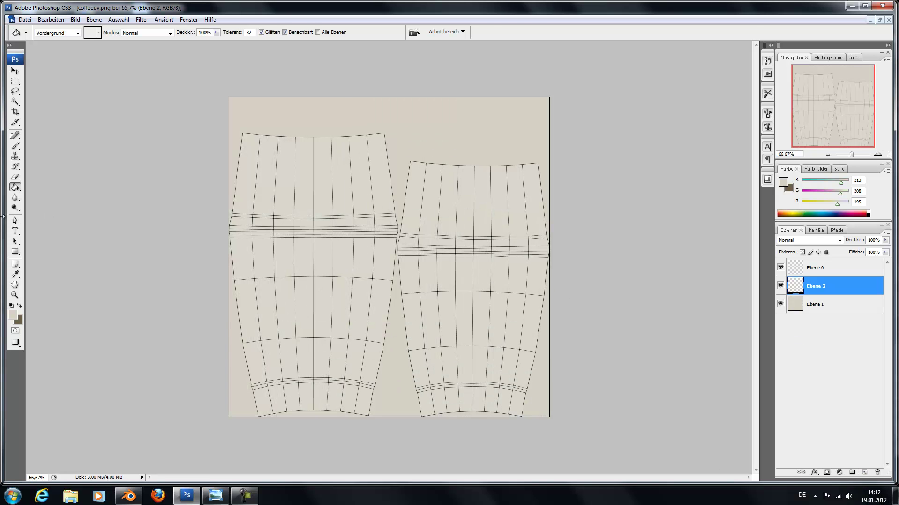
{"action": "left_click", "coordinate": [20, 306]}
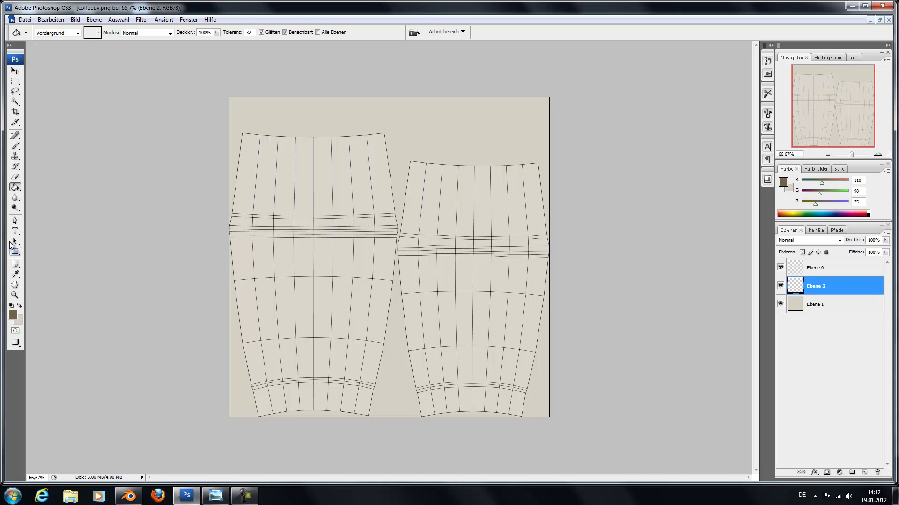
Step: Type the word 'coffee' in brown on the left UV panel
{"action": "left_click", "coordinate": [15, 231]}
{"action": "left_click", "coordinate": [284, 180]}
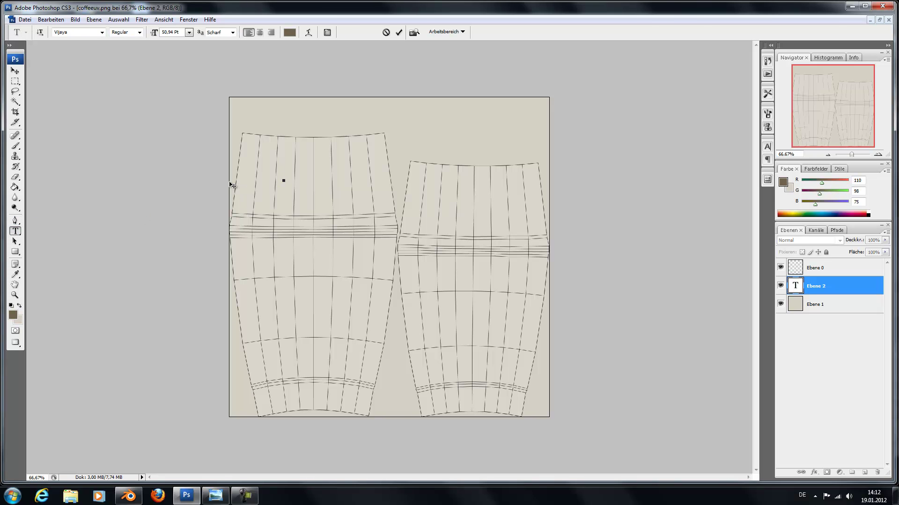
{"action": "type", "text": "coffee"}
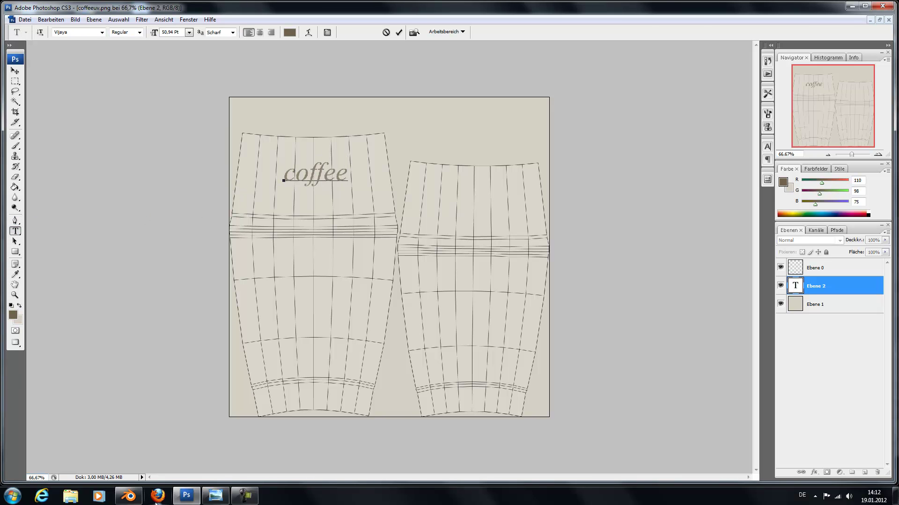
{"action": "left_click", "coordinate": [224, 499]}
{"action": "left_click", "coordinate": [225, 498]}
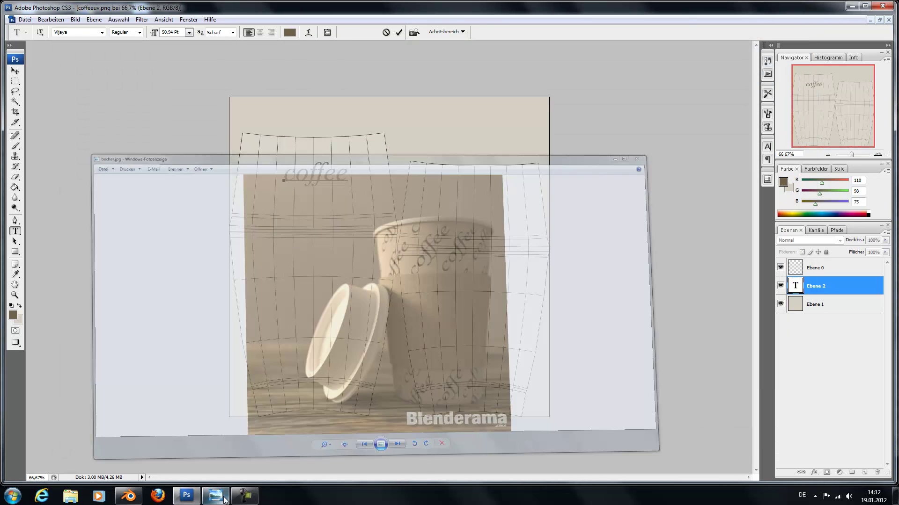
Step: Rotate the coffee text to about -36° and move it toward the upper left
{"action": "left_click", "coordinate": [15, 71]}
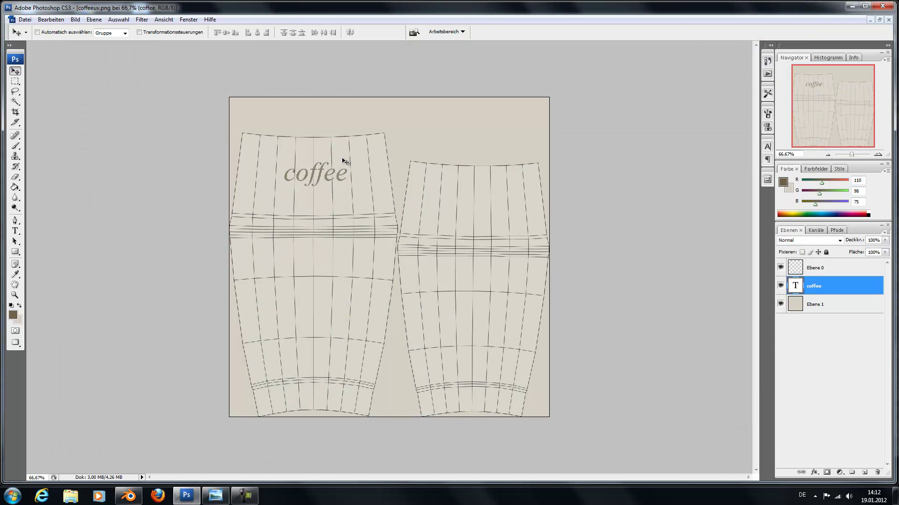
{"action": "key", "text": "ctrl+t"}
{"action": "left_click_drag", "start_coordinate": [373, 154], "coordinate": [342, 125]}
{"action": "left_click", "coordinate": [15, 71]}
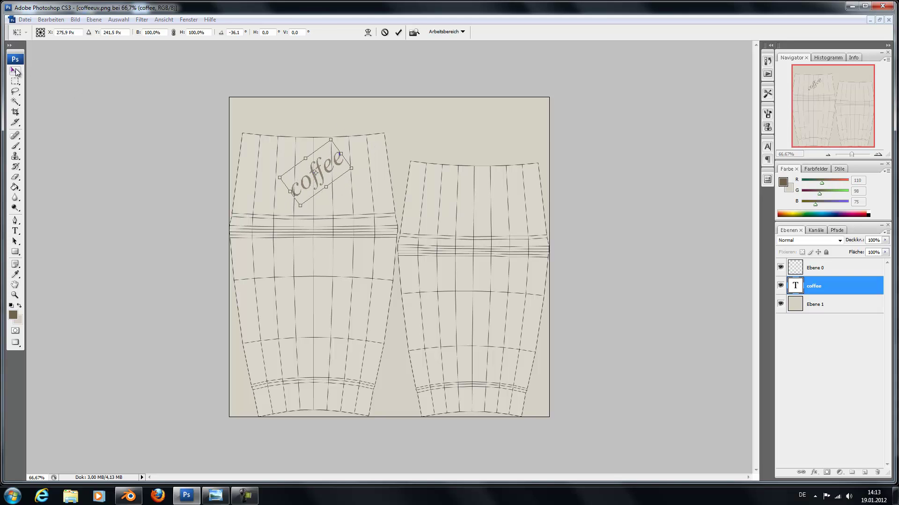
{"action": "left_click", "coordinate": [388, 188]}
{"action": "left_click_drag", "start_coordinate": [306, 179], "coordinate": [238, 186]}
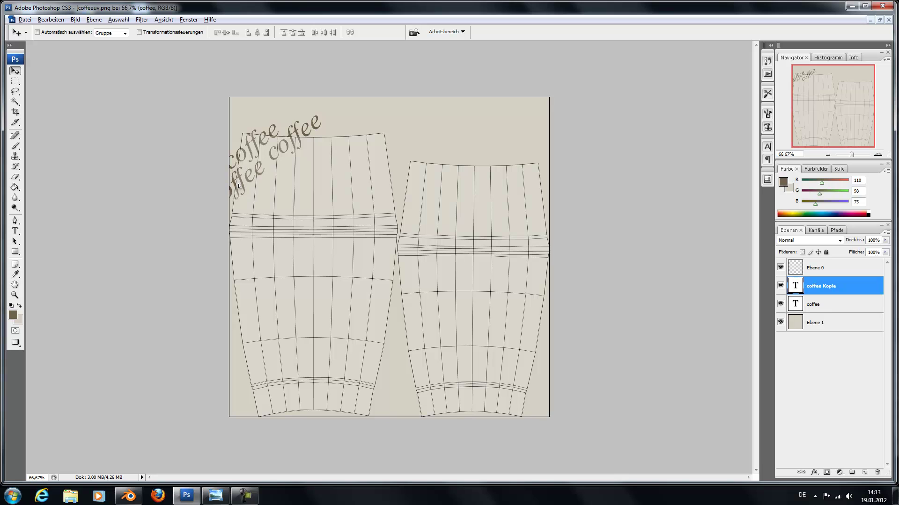
Step: Duplicate the coffee text, hide the UV wireframe, and save a JPEG copy named coffeeuv Kopie.jpg
{"action": "key", "text": "ctrl+j"}
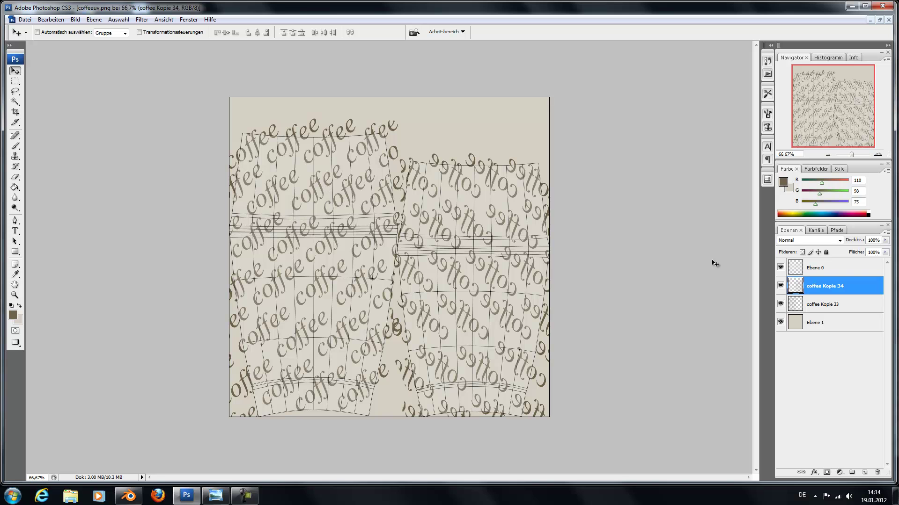
{"action": "left_click", "coordinate": [780, 268]}
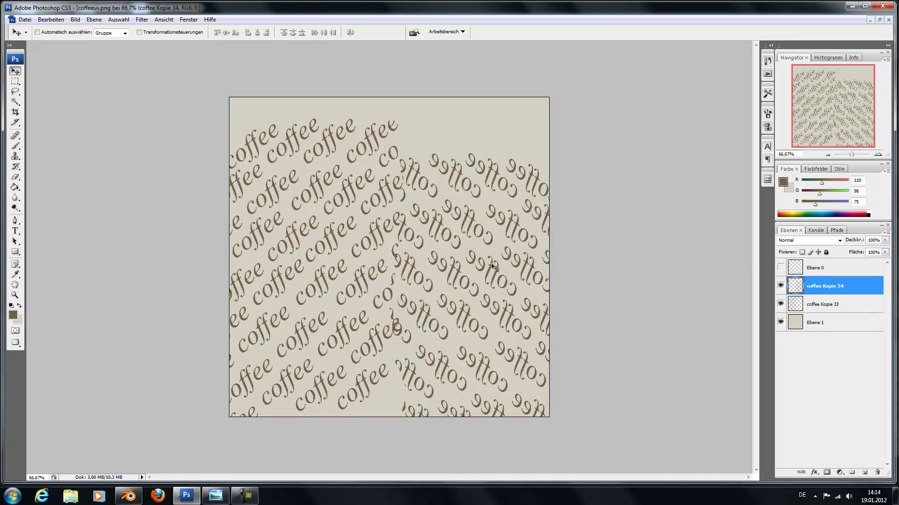
{"action": "key", "text": "ctrl+shift+s"}
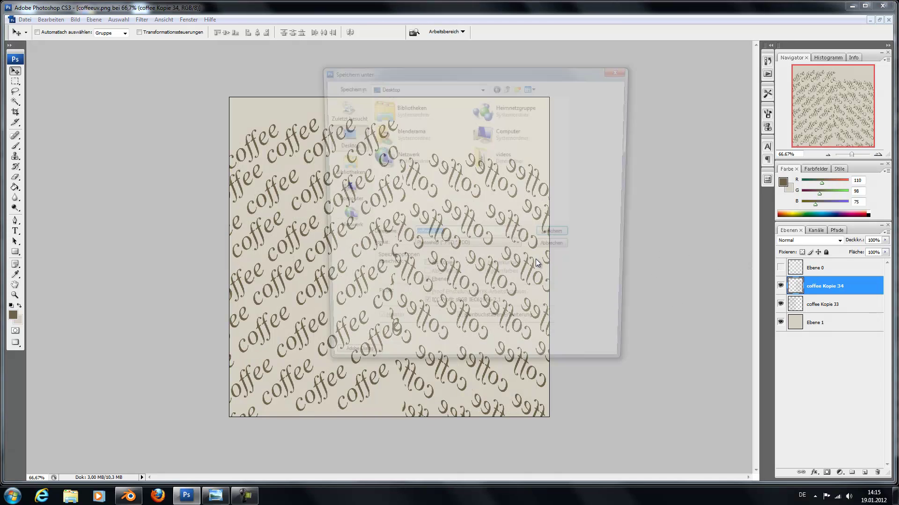
{"action": "type", "text": "coffee"}
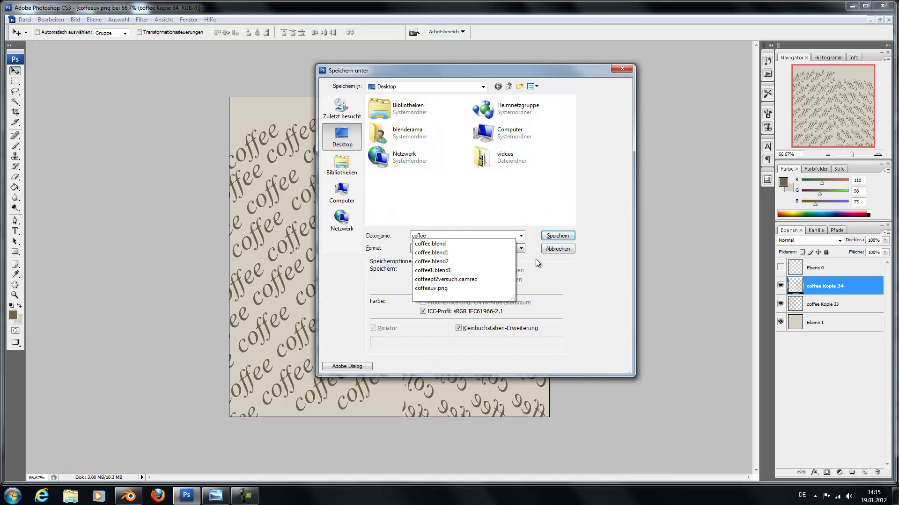
{"action": "key", "text": "Tab"}
{"action": "key", "text": "j"}
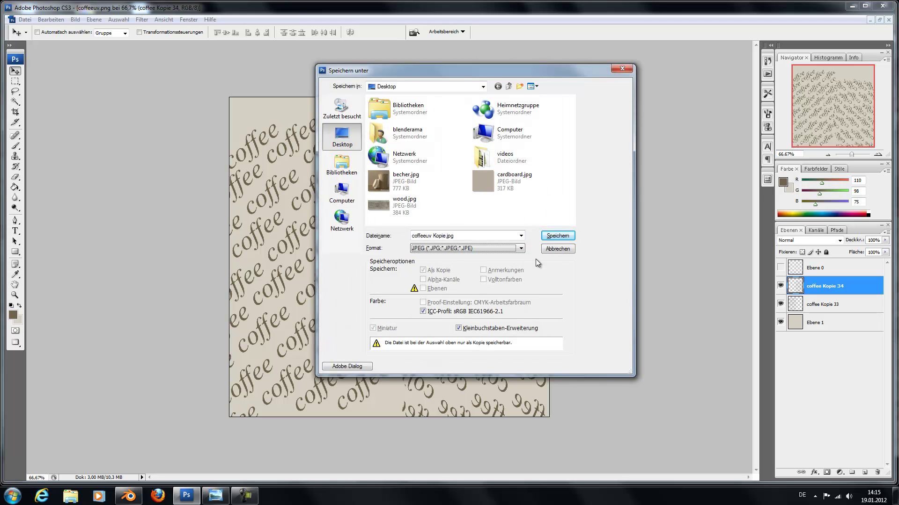
{"action": "key", "text": "Return"}
{"action": "key", "text": "Return"}
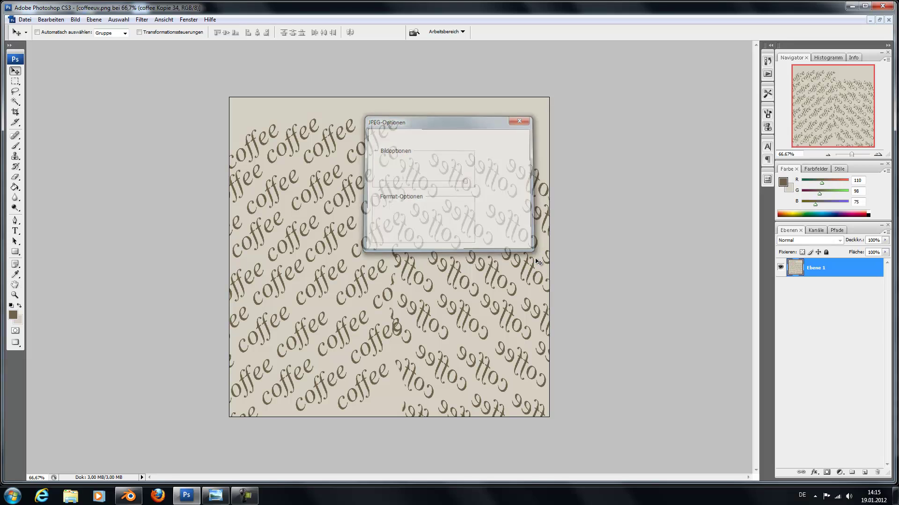
Step: Back in Blender's Object Mode, create a new cup material named coffe_tex
{"action": "left_click", "coordinate": [128, 495]}
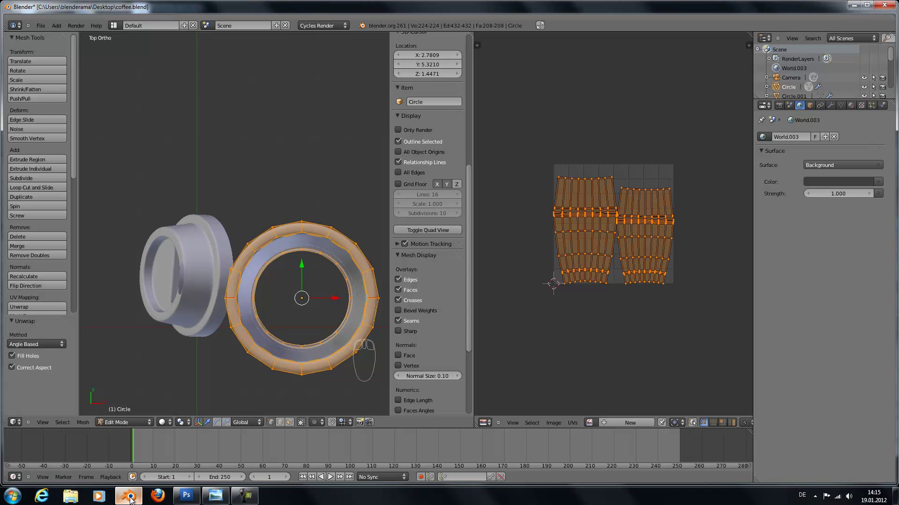
{"action": "key", "text": "Tab"}
{"action": "middle_click_drag", "start_coordinate": [298, 305], "coordinate": [286, 206]}
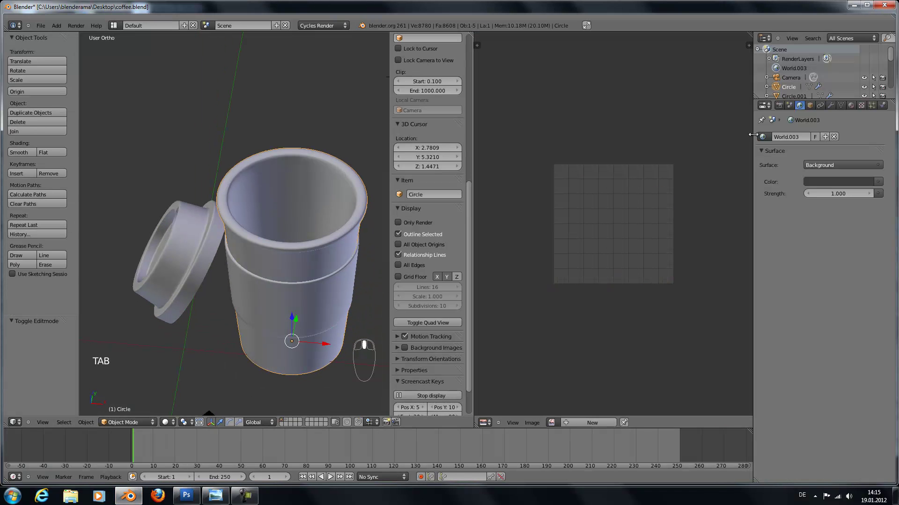
{"action": "left_click", "coordinate": [850, 105]}
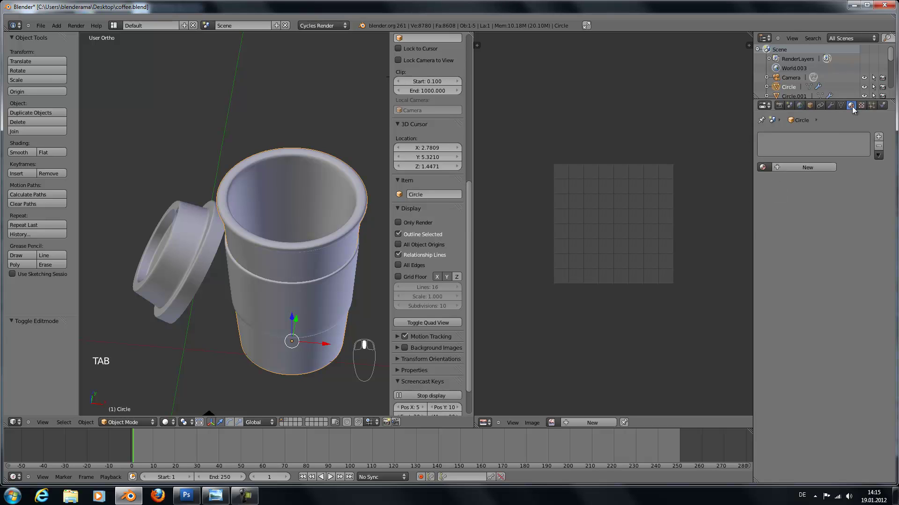
{"action": "left_click", "coordinate": [808, 172]}
{"action": "left_click", "coordinate": [798, 168]}
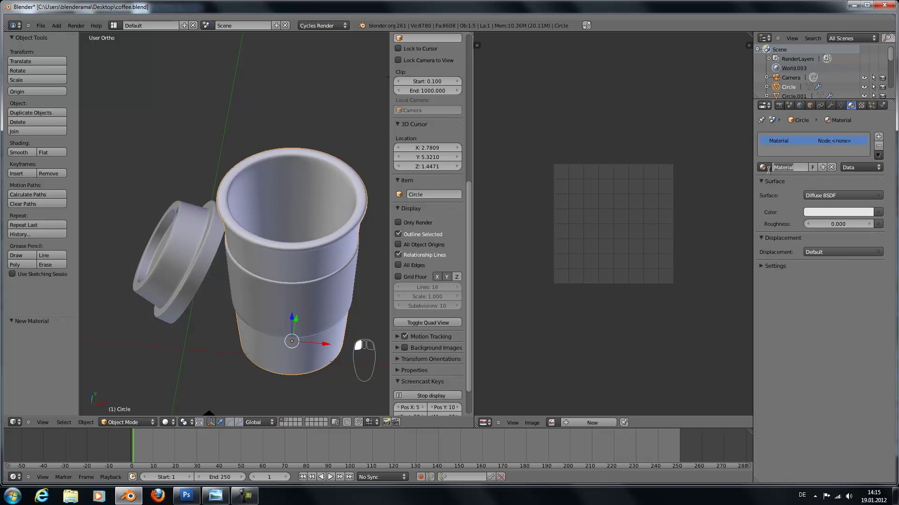
{"action": "type", "text": "coffe_tex"}
{"action": "key", "text": "Return"}
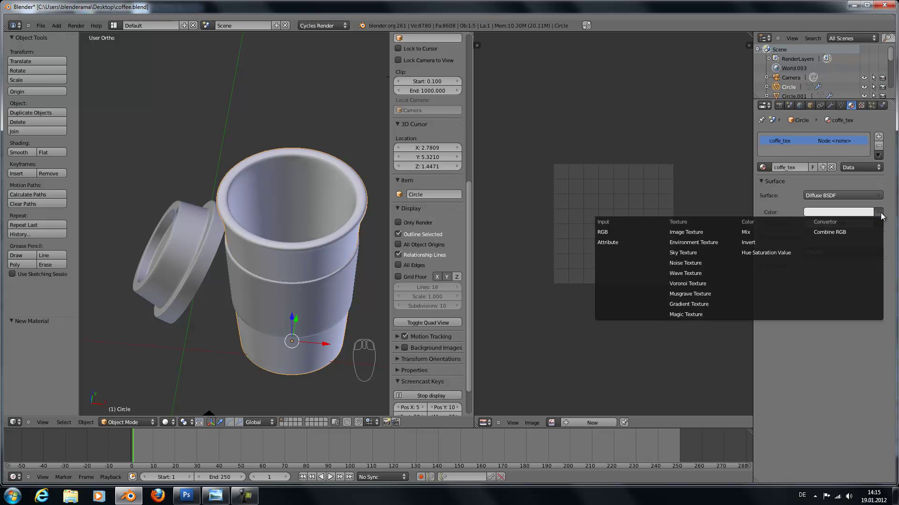
Step: Set the material colour to an Image Texture loading coffeeuv Kopie.jpg
{"action": "left_click", "coordinate": [879, 213]}
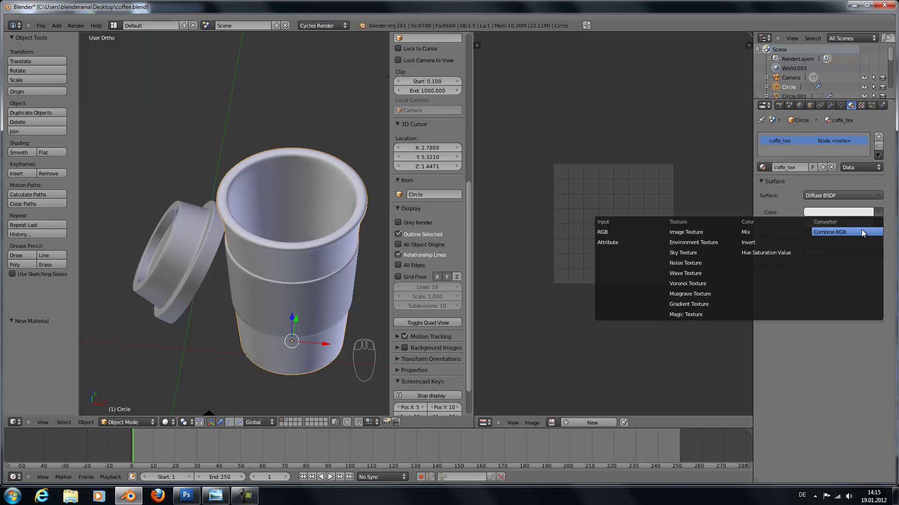
{"action": "left_click", "coordinate": [698, 231]}
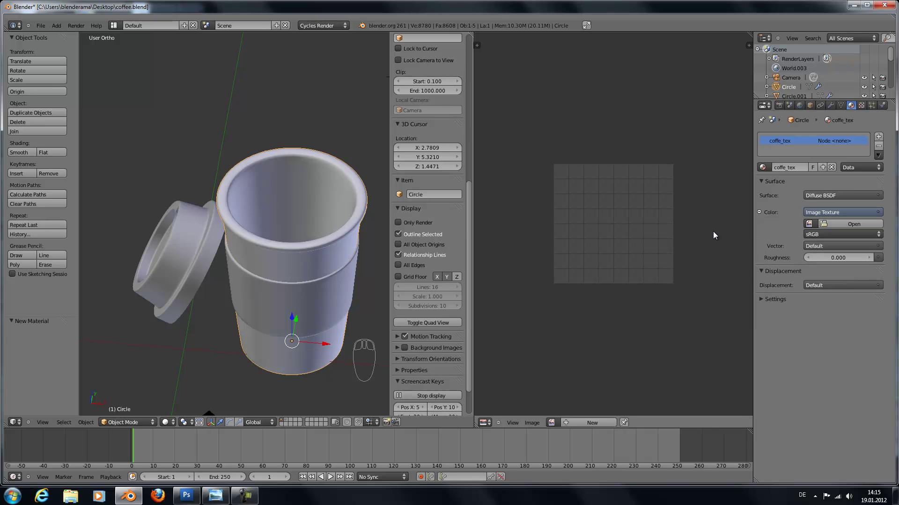
{"action": "left_click", "coordinate": [847, 224]}
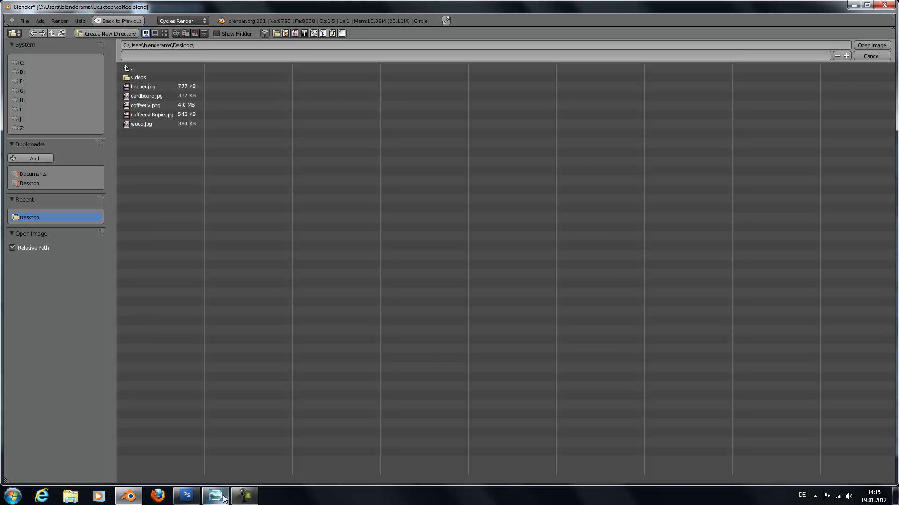
{"action": "left_click", "coordinate": [200, 497]}
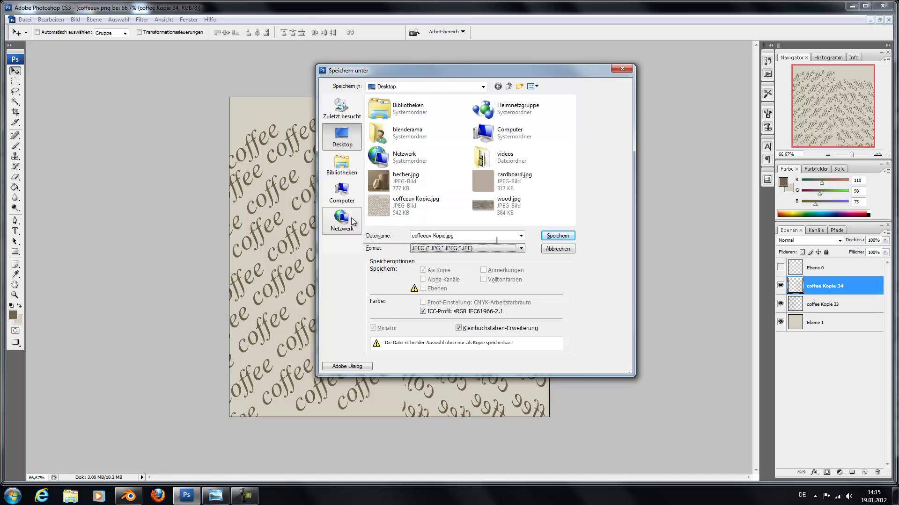
{"action": "key", "text": "Escape"}
{"action": "left_click", "coordinate": [127, 491]}
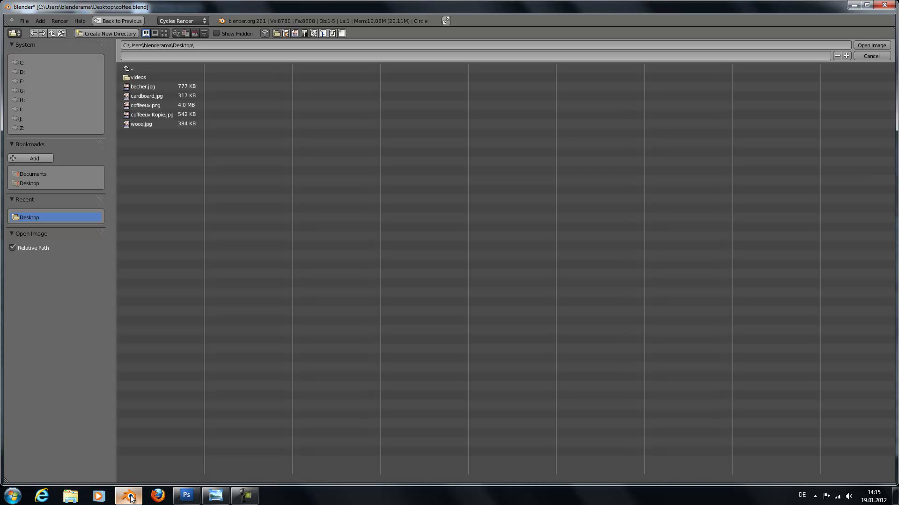
{"action": "double_click", "coordinate": [164, 116]}
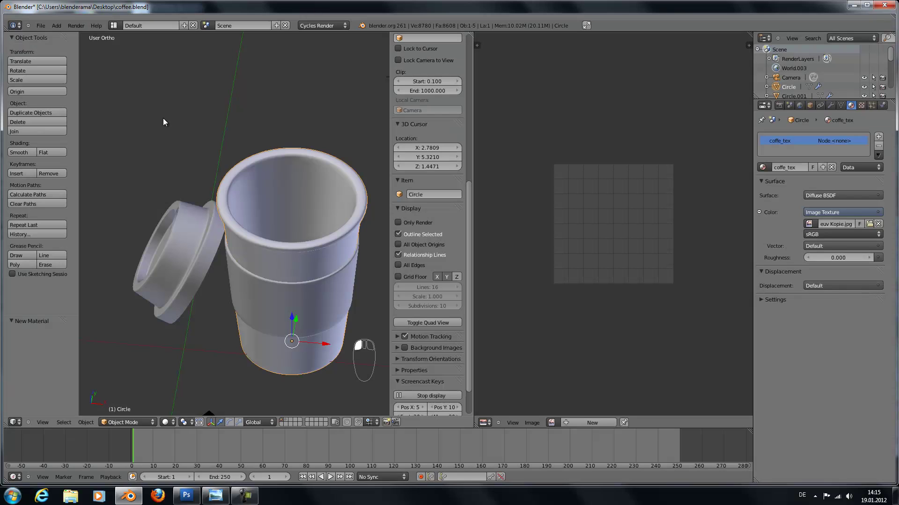
Step: Switch the viewport to Material shading and hide the black sleeve
{"action": "left_click", "coordinate": [166, 422]}
{"action": "left_click", "coordinate": [192, 372]}
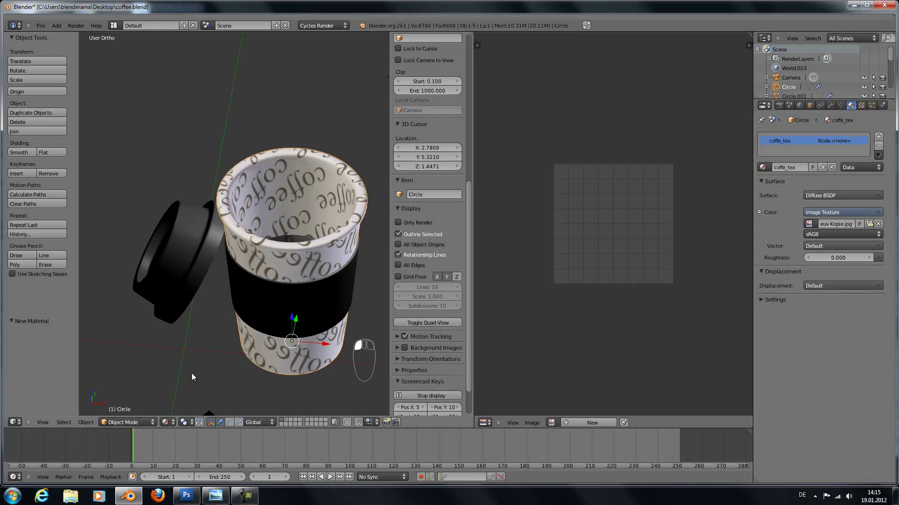
{"action": "middle_click_drag", "start_coordinate": [291, 280], "coordinate": [296, 254]}
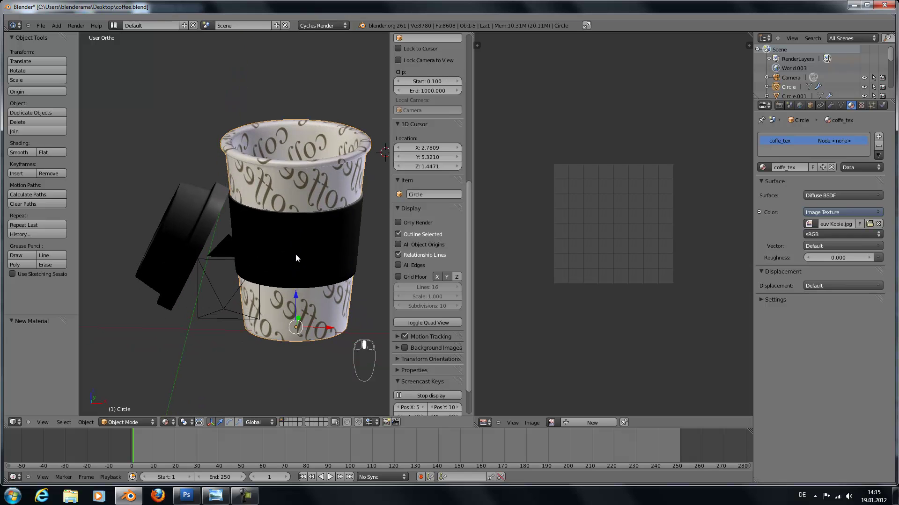
{"action": "right_click", "coordinate": [330, 226]}
{"action": "key", "text": "h"}
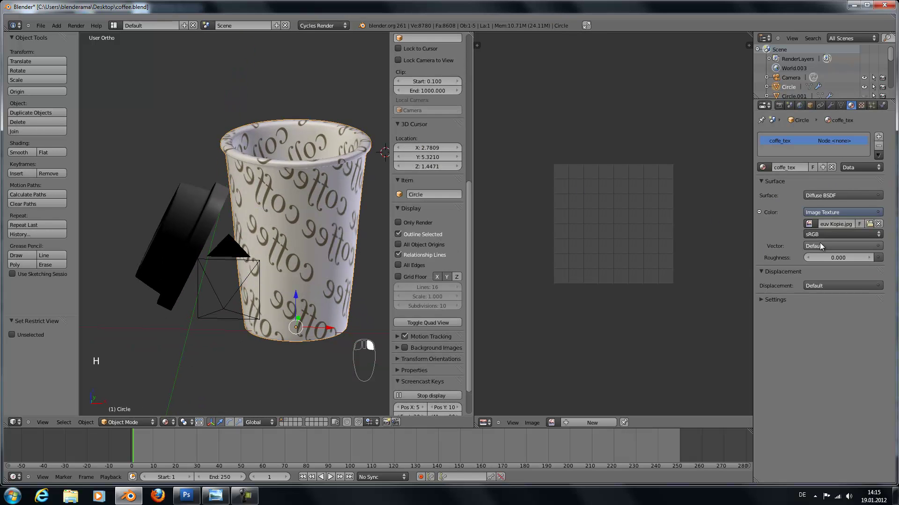
Step: Map the coffee texture through the cup's UV coordinates, check the UV layout, then unhide the sleeve
{"action": "left_click", "coordinate": [824, 244]}
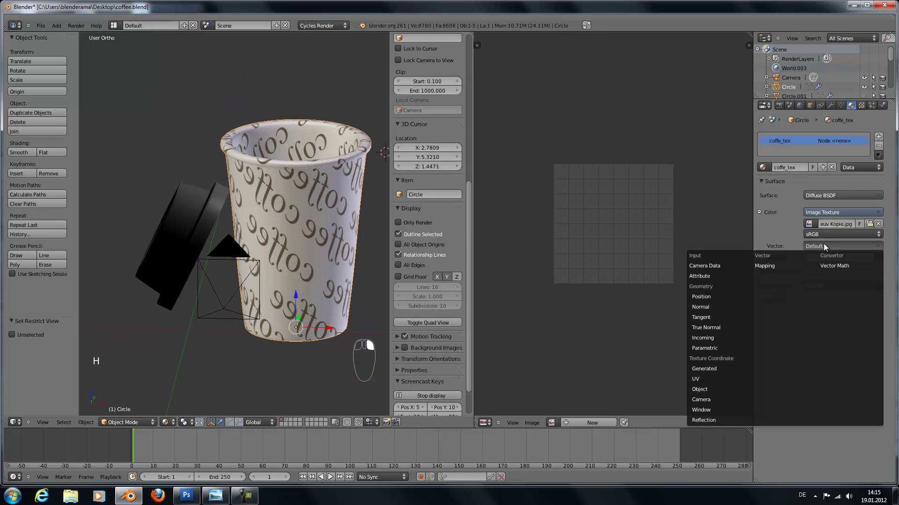
{"action": "left_click", "coordinate": [713, 378]}
{"action": "key", "text": "Tab"}
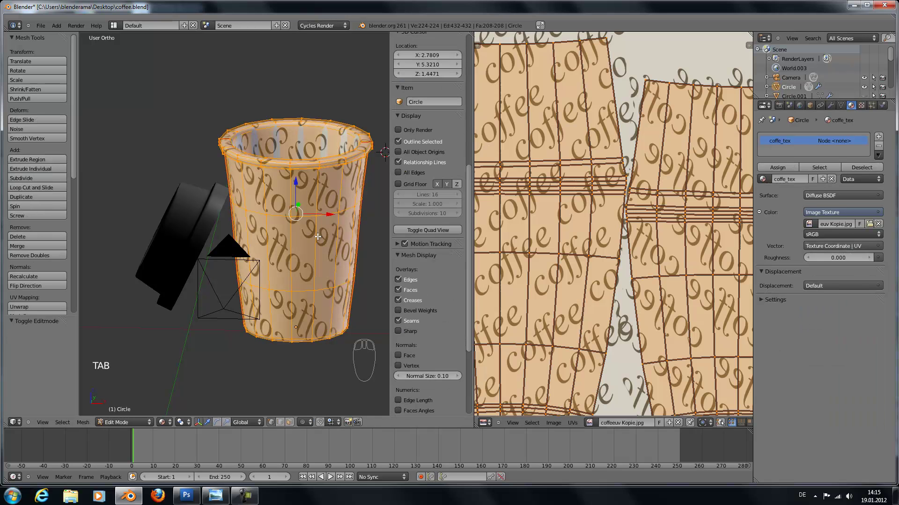
{"action": "key", "text": "Tab"}
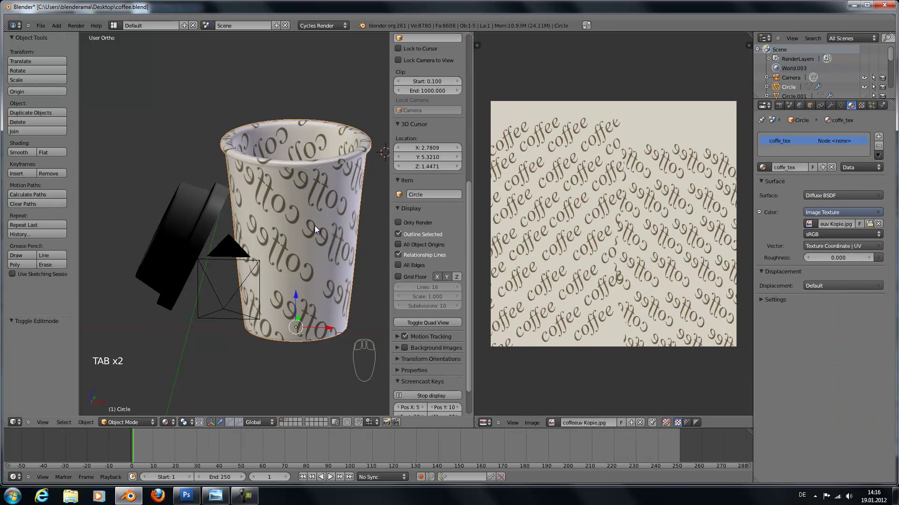
{"action": "key", "text": "alt+h"}
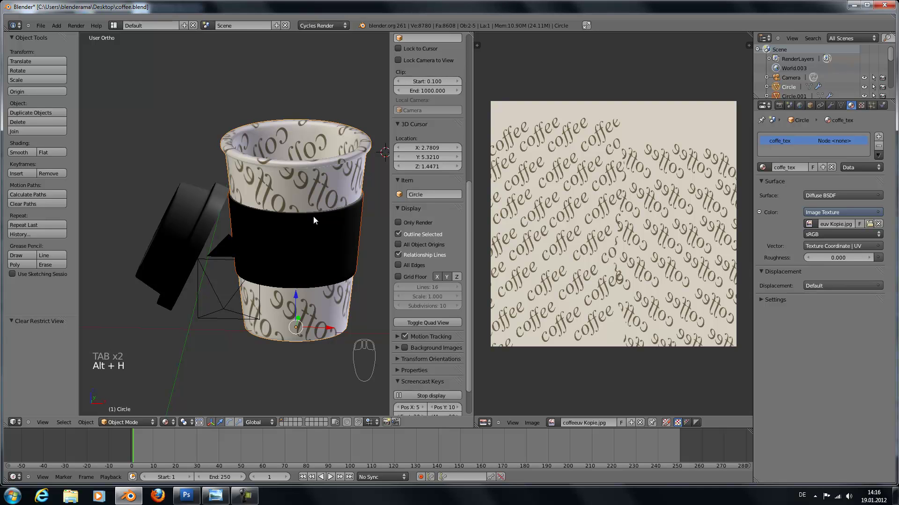
Step: In camera view, rotate the cup about 148.6° around the Z axis
{"action": "key", "text": "KP_0"}
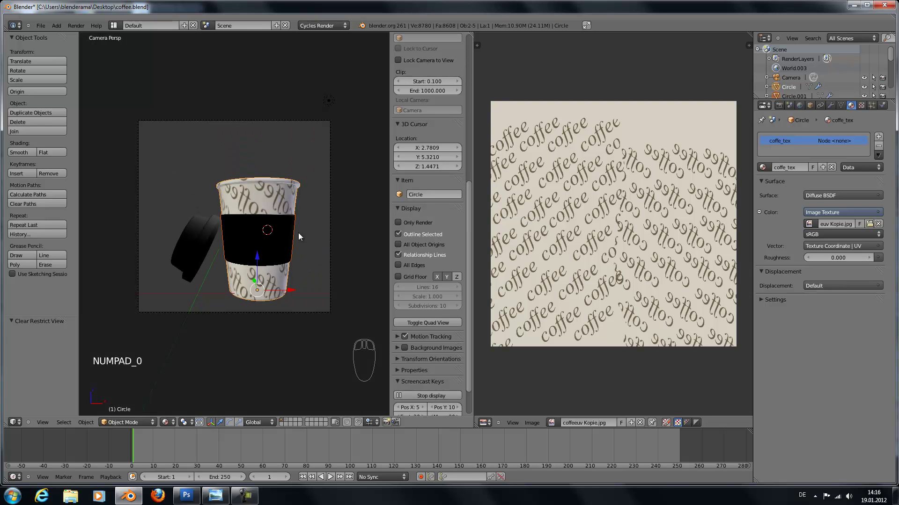
{"action": "key", "text": "r"}
{"action": "key", "text": "z"}
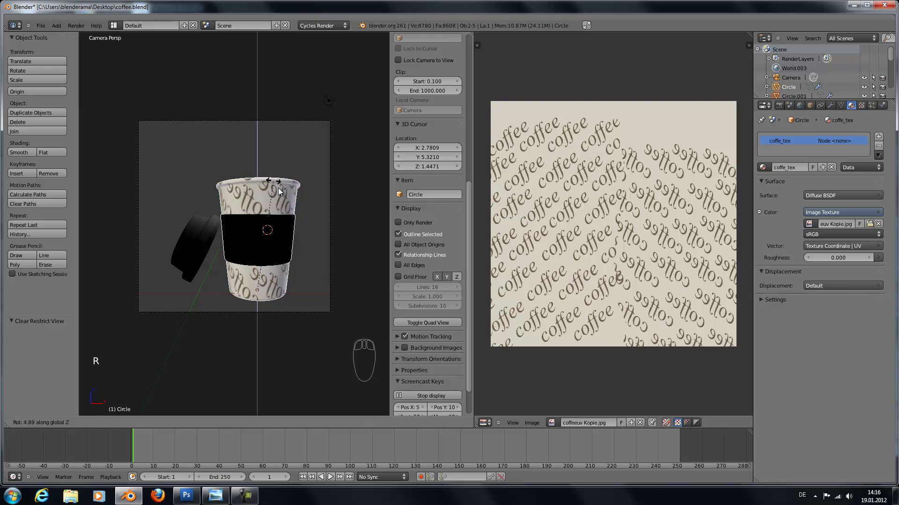
{"action": "left_click", "coordinate": [318, 407]}
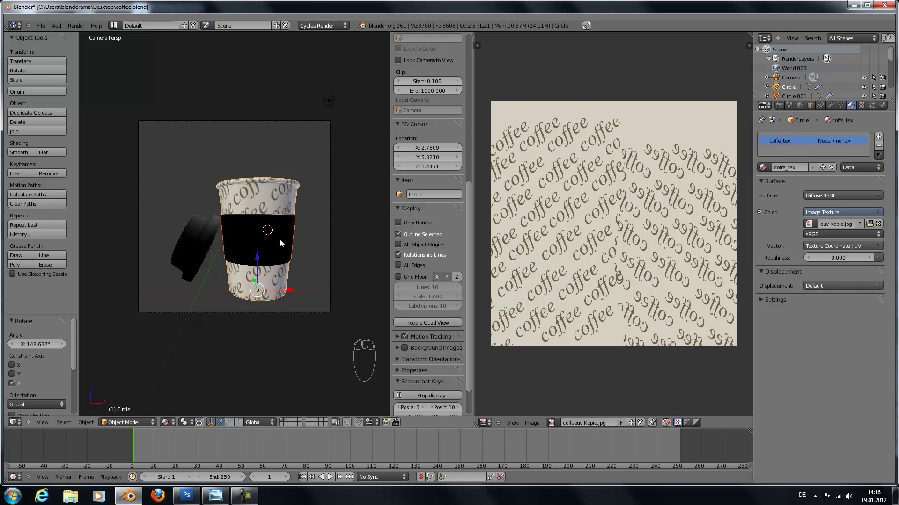
Step: Reselect the cup and frame it from the front view
{"action": "right_click", "coordinate": [279, 224]}
{"action": "right_click", "coordinate": [285, 188]}
{"action": "key", "text": "KP_Decimal"}
{"action": "key", "text": "KP_1"}
{"action": "mouse_move", "coordinate": [289, 187]}
{"action": "middle_mouse_down"}
{"action": "mouse_move", "coordinate": [280, 200]}
{"action": "mouse_move", "coordinate": [297, 177]}
{"action": "middle_mouse_up"}
{"action": "key", "text": "KP_Decimal"}
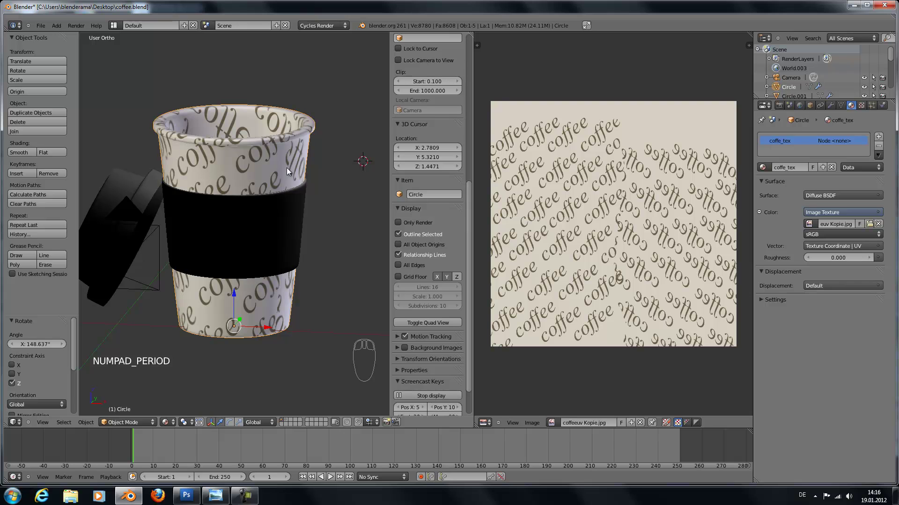
Step: Add a second material slot with a new white material, then enter Edit Mode on the cup
{"action": "left_click", "coordinate": [878, 136]}
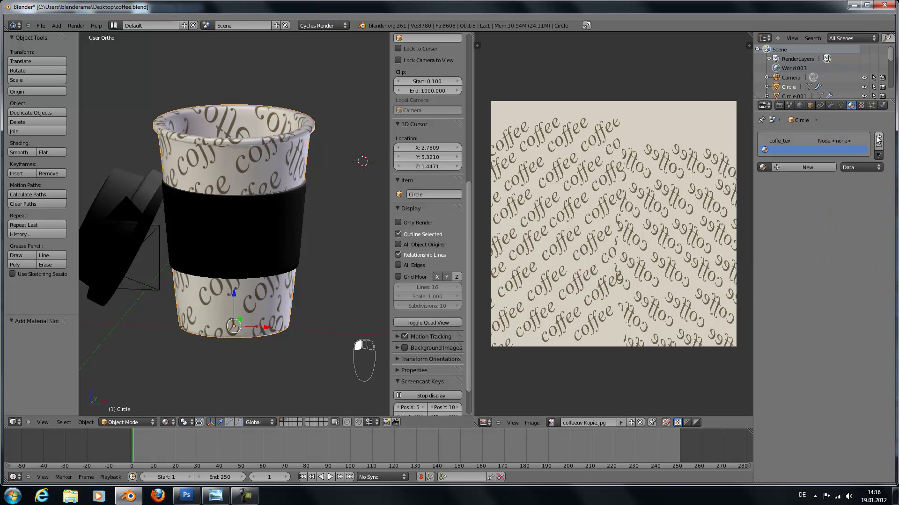
{"action": "left_click", "coordinate": [807, 167]}
{"action": "key", "text": "Tab"}
{"action": "scroll", "coordinate": [265, 110], "scroll_direction": "up", "scroll_amount": 1}
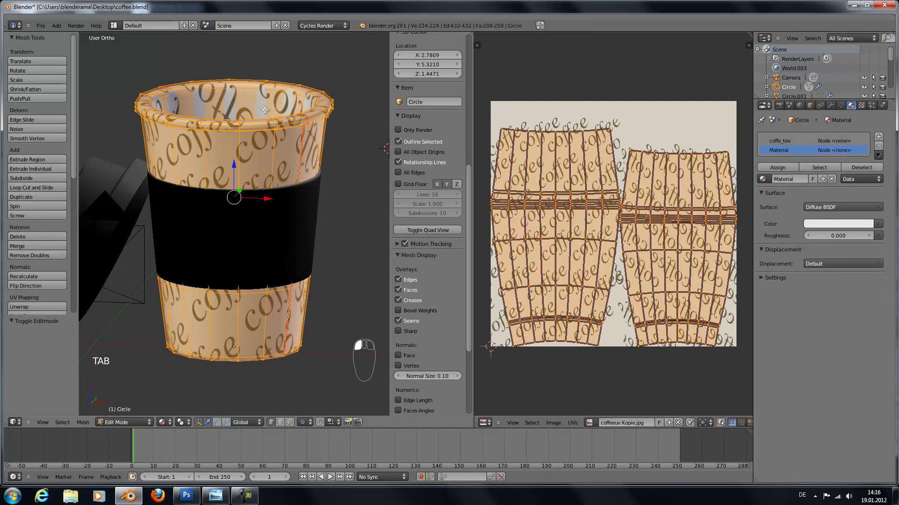
{"action": "scroll", "coordinate": [264, 110], "scroll_direction": "up", "scroll_amount": 2}
{"action": "middle_click_drag", "start_coordinate": [264, 110], "coordinate": [236, 353], "text": "shift"}
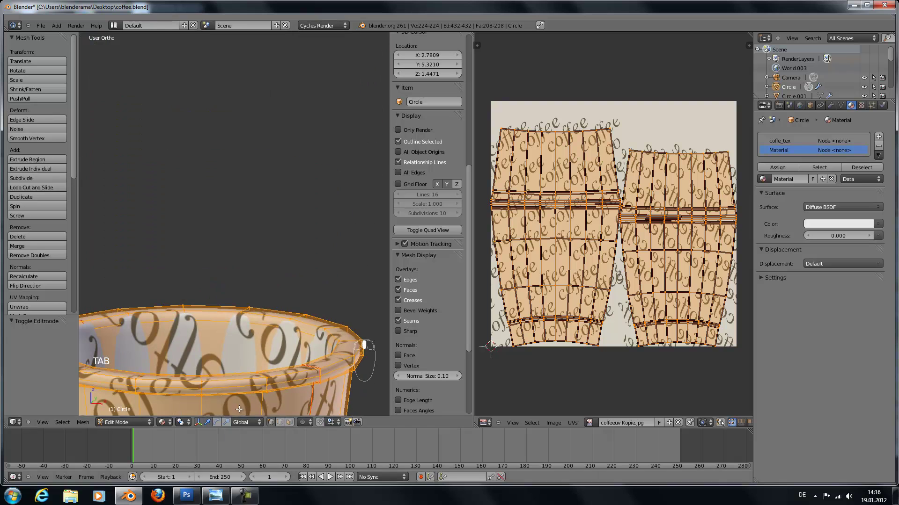
Step: Loop-select the edge loops of the cup's rolled rim
{"action": "right_click", "coordinate": [261, 316], "text": "alt"}
{"action": "right_click", "coordinate": [263, 313], "text": "alt"}
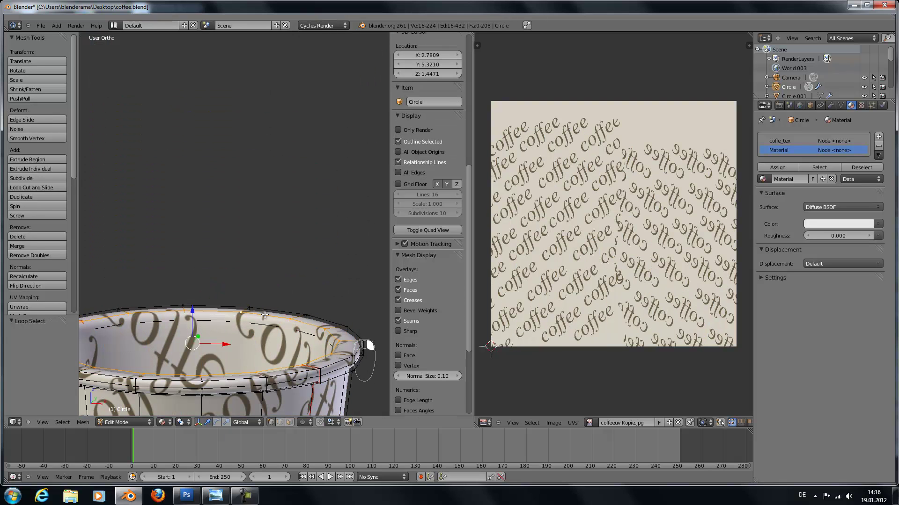
{"action": "right_click", "coordinate": [290, 340], "text": "alt+shift"}
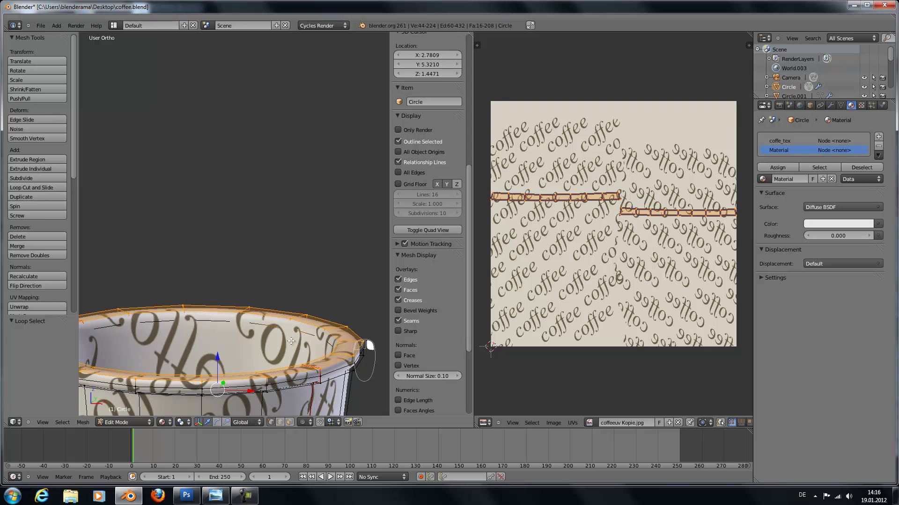
{"action": "right_click", "coordinate": [299, 374], "text": "alt+shift"}
{"action": "right_click", "coordinate": [304, 385], "text": "alt+shift"}
{"action": "middle_click_drag", "start_coordinate": [284, 375], "coordinate": [297, 342]}
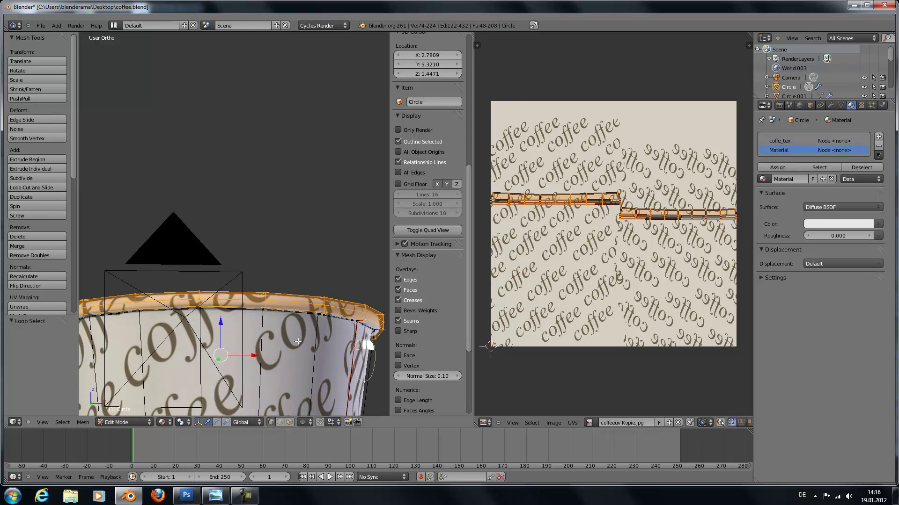
{"action": "right_click", "coordinate": [276, 311], "text": "alt+shift"}
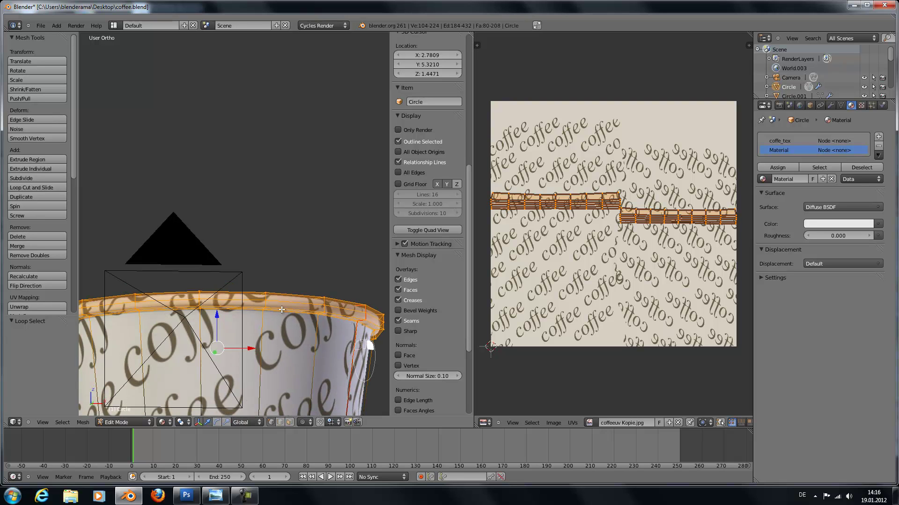
{"action": "middle_click_drag", "start_coordinate": [276, 311], "coordinate": [276, 343]}
{"action": "right_click", "coordinate": [304, 318], "text": "alt+shift"}
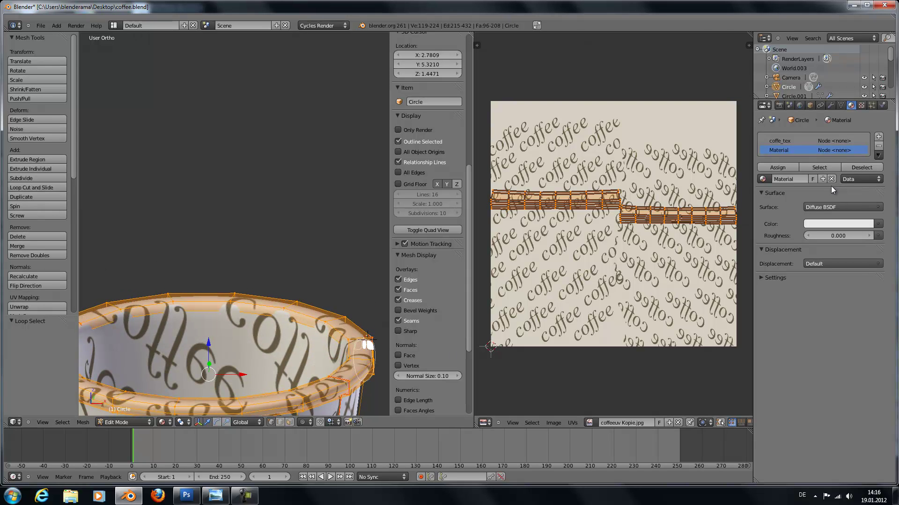
Step: Assign the white material to the rim, check it, then undo the assignment
{"action": "left_click", "coordinate": [777, 167]}
{"action": "key", "text": "Tab"}
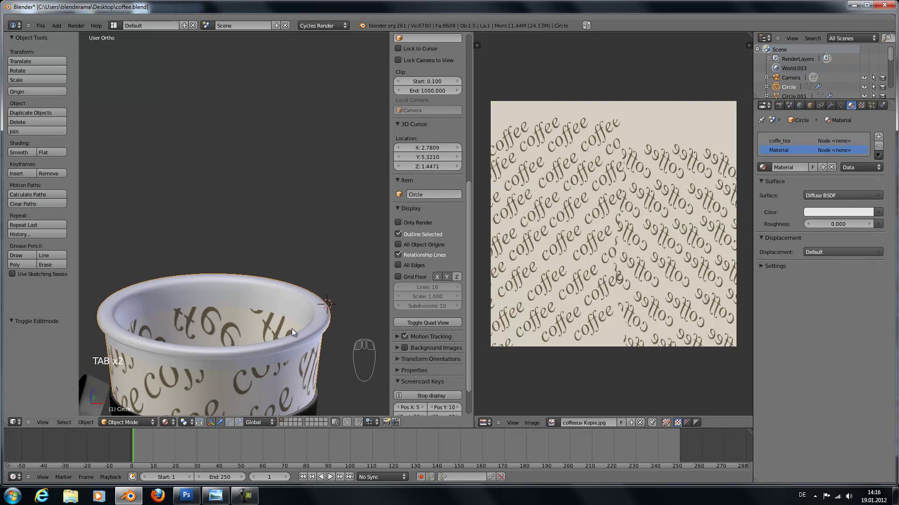
{"action": "key", "text": "Tab"}
{"action": "key", "text": "ctrl+z"}
{"action": "key", "text": "ctrl+z"}
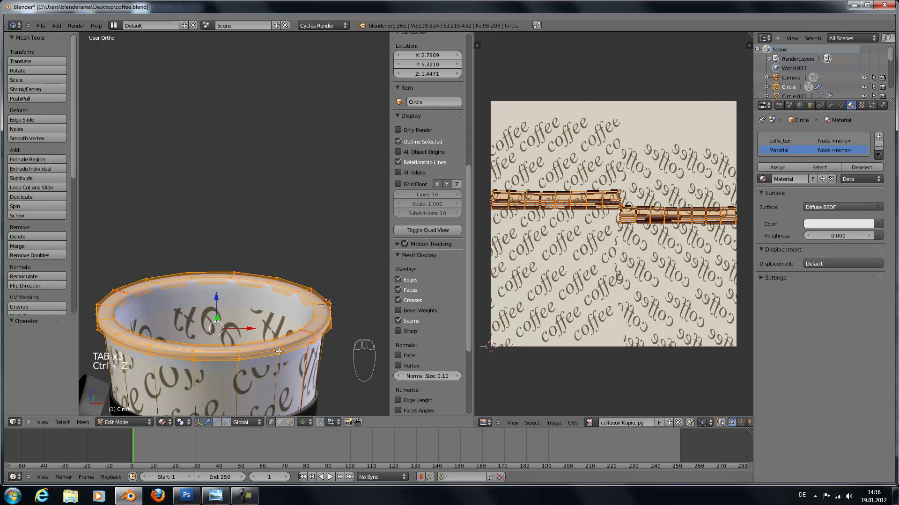
Step: Select the rim edge loop again, assign the white material, and return to camera view
{"action": "middle_click_drag", "start_coordinate": [283, 352], "coordinate": [287, 320]}
{"action": "scroll", "coordinate": [266, 345], "scroll_direction": "up", "scroll_amount": 4}
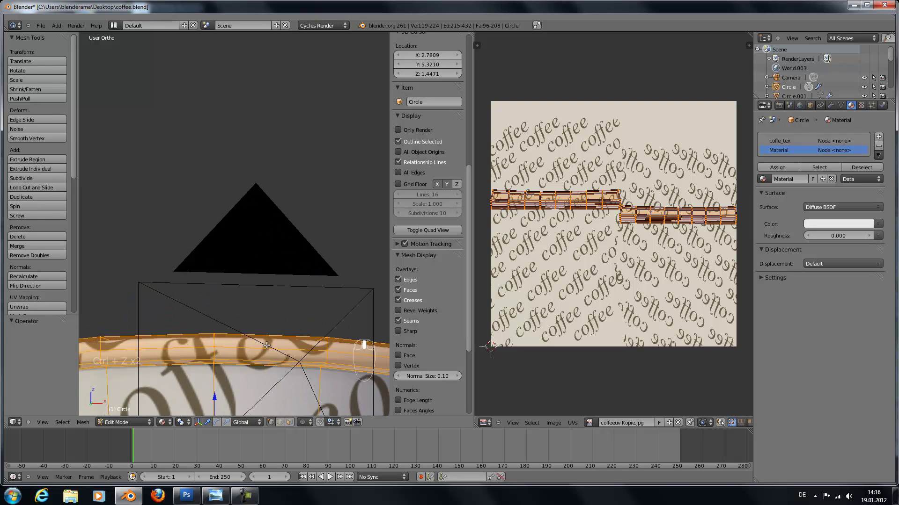
{"action": "right_click", "coordinate": [248, 369], "text": "alt"}
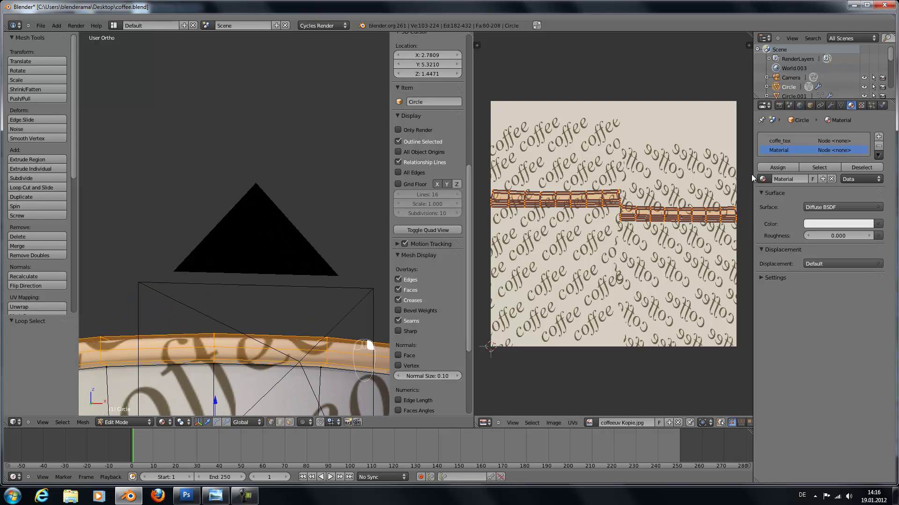
{"action": "left_click", "coordinate": [778, 168]}
{"action": "key", "text": "Tab"}
{"action": "middle_click_drag", "start_coordinate": [268, 317], "coordinate": [333, 110]}
{"action": "key", "text": "KP_0"}
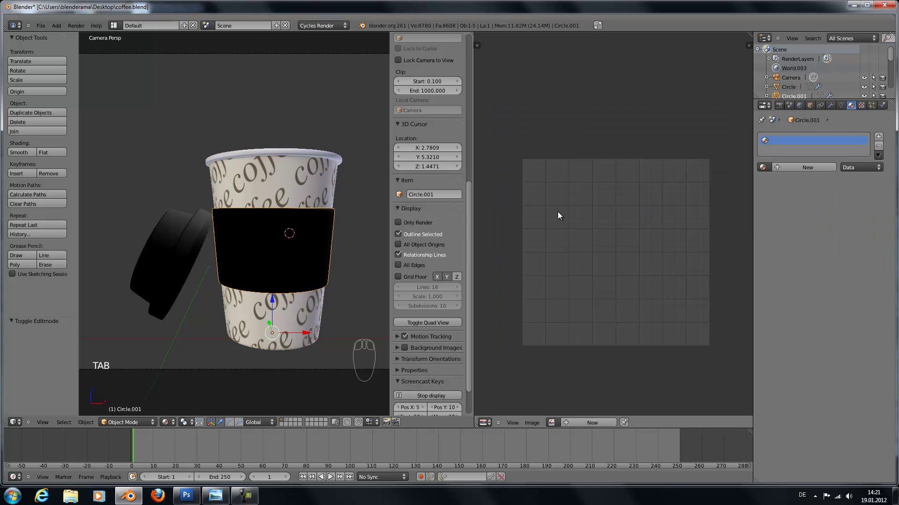
Step: Unwrap the sleeve with Cylinder Projection and pack its UV islands
{"action": "key", "text": "ctrl+z"}
{"action": "key", "text": "ctrl+z"}
{"action": "key", "text": "ctrl+z"}
{"action": "key", "text": "ctrl+z"}
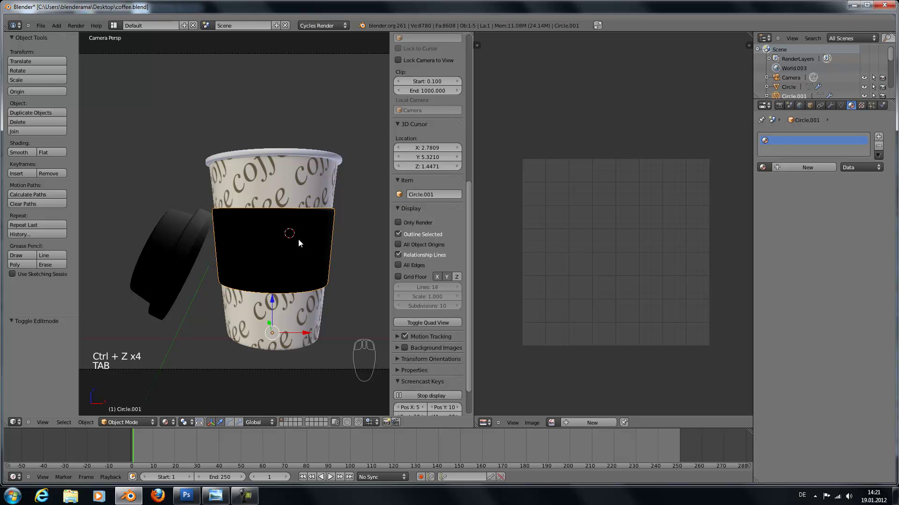
{"action": "key", "text": "Tab"}
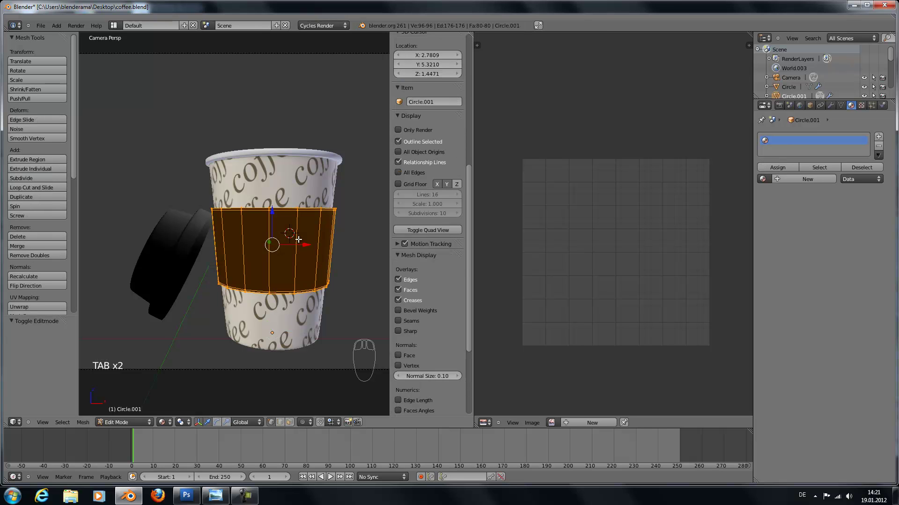
{"action": "key", "text": "u"}
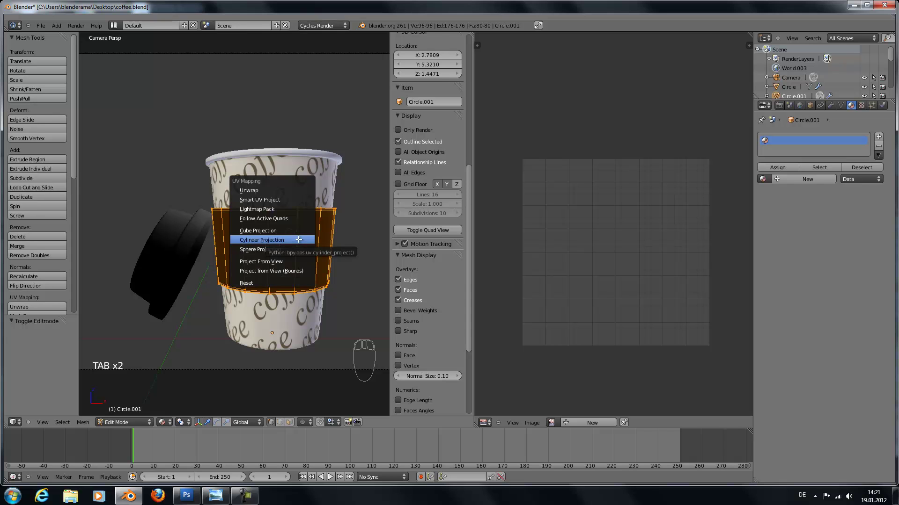
{"action": "left_click", "coordinate": [298, 240]}
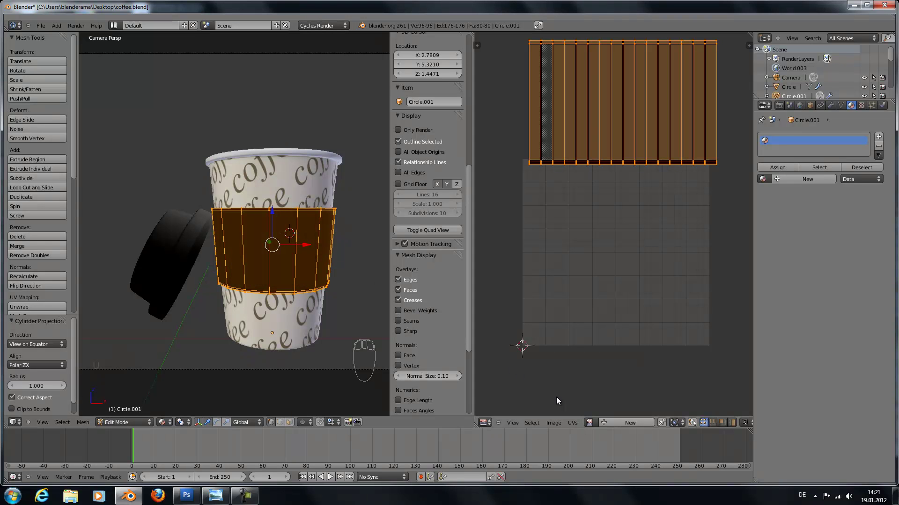
{"action": "left_click", "coordinate": [573, 423]}
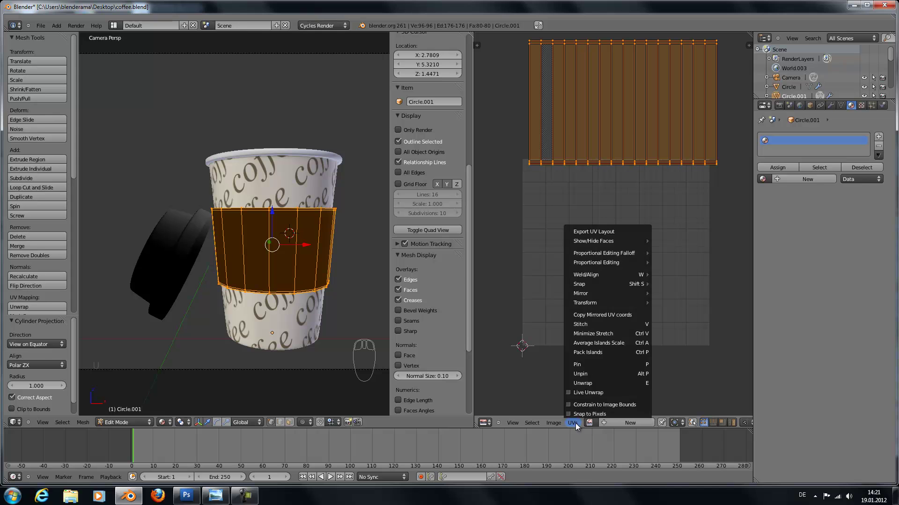
{"action": "left_click", "coordinate": [607, 353]}
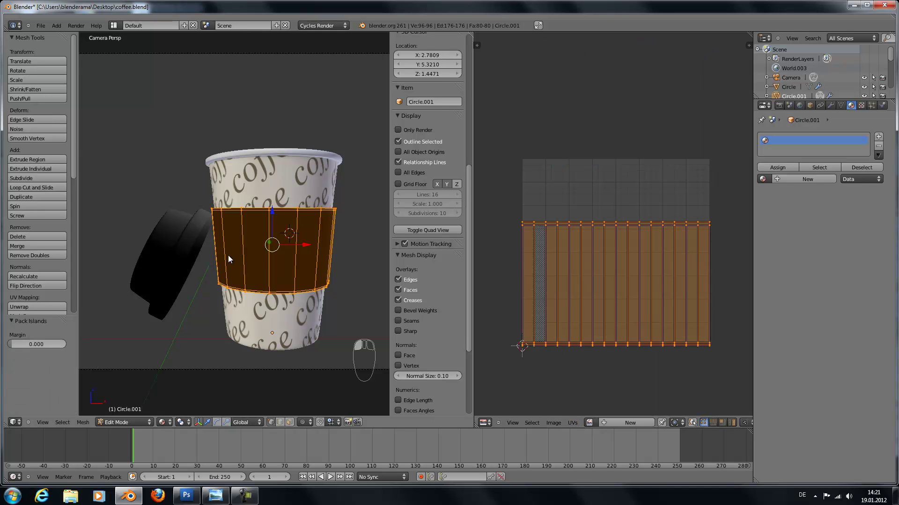
Step: Create Material.002 for the sleeve with an Image Texture colour and open the image browser
{"action": "key", "text": "Tab"}
{"action": "left_click", "coordinate": [812, 167]}
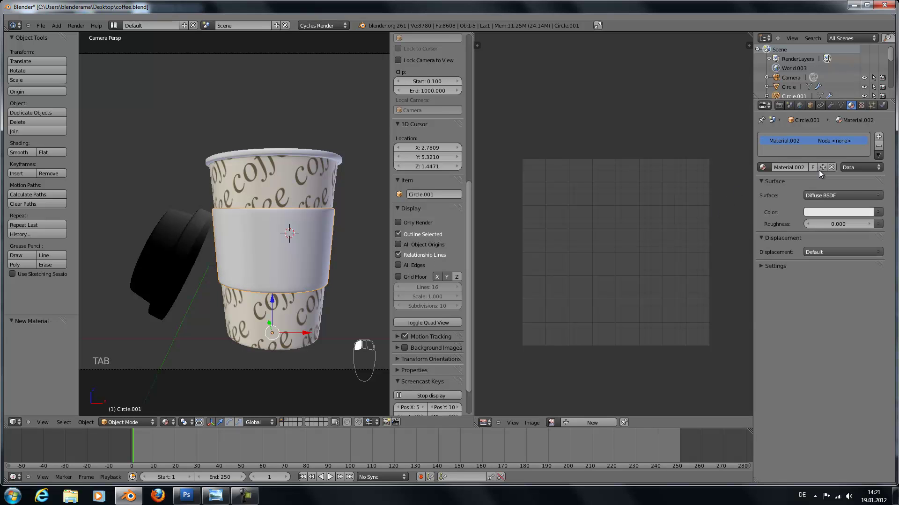
{"action": "left_click", "coordinate": [881, 213]}
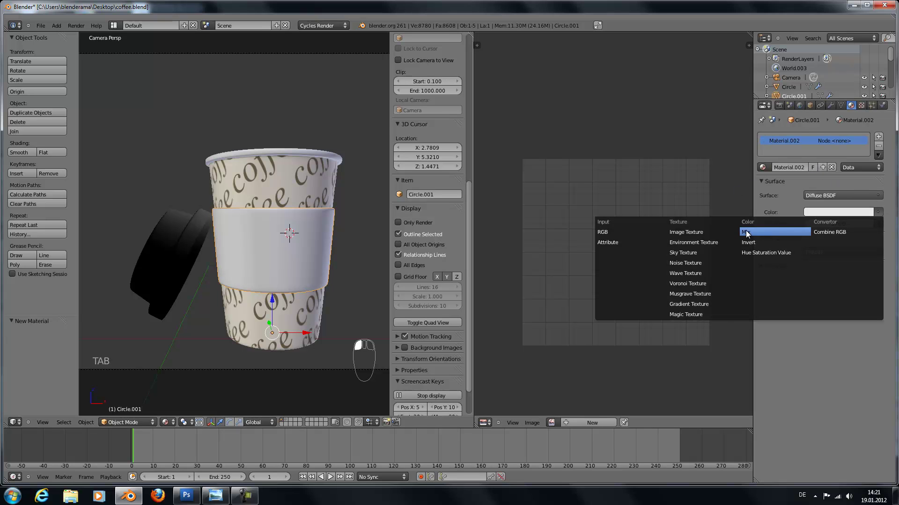
{"action": "left_click", "coordinate": [687, 231]}
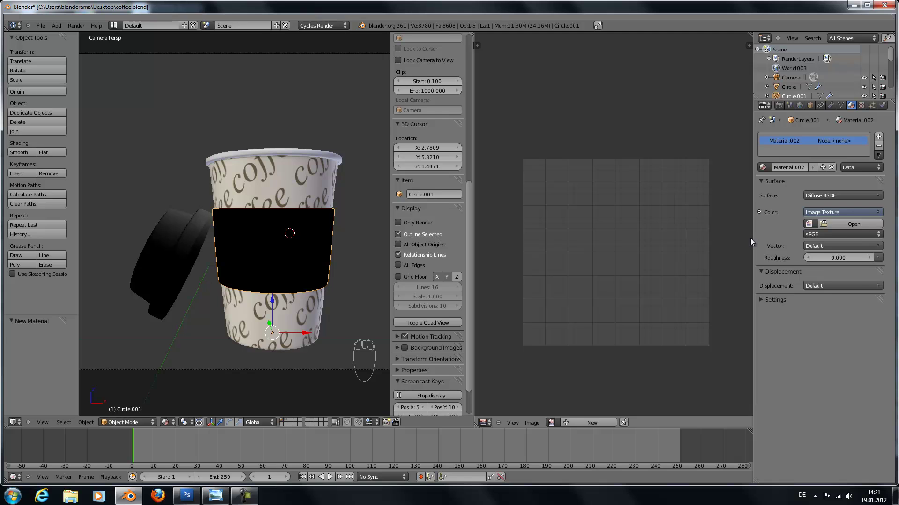
{"action": "left_click", "coordinate": [847, 226]}
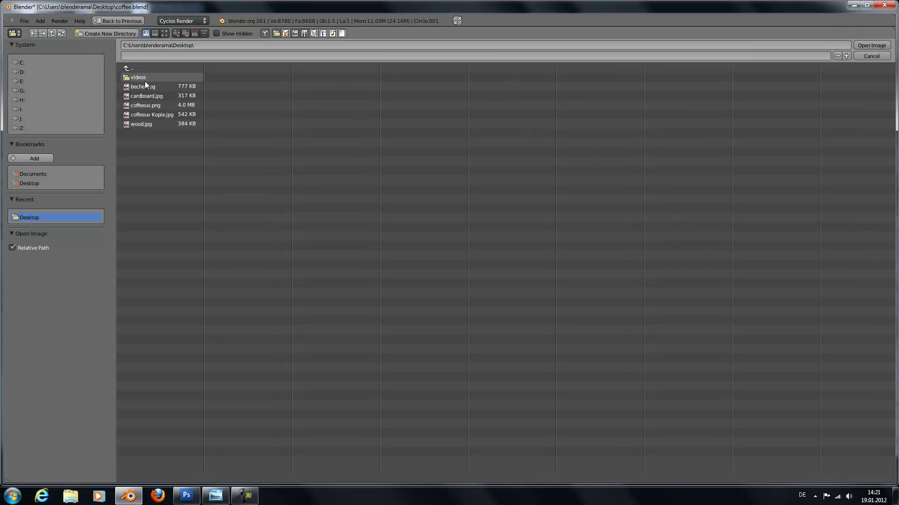
Step: Load cardboard.jpg as the sleeve's texture and enter Edit Mode
{"action": "double_click", "coordinate": [146, 96]}
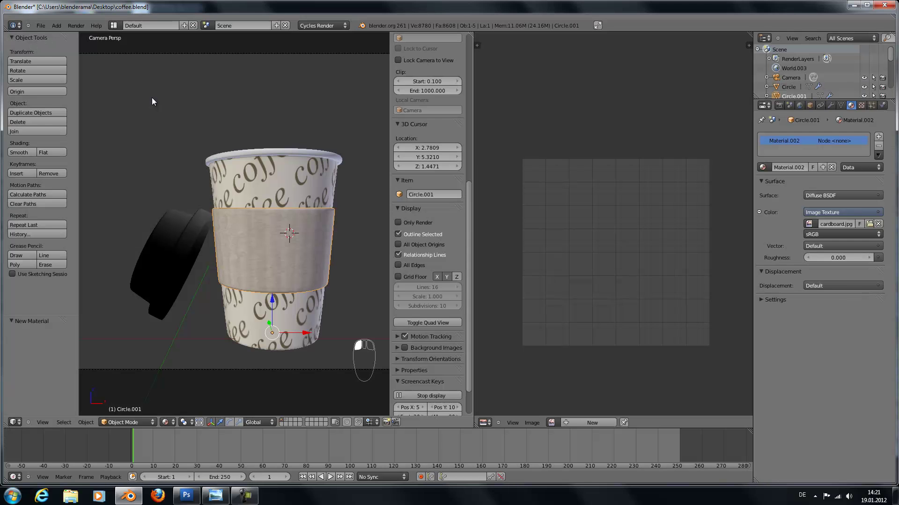
{"action": "key", "text": "Tab"}
{"action": "scroll", "coordinate": [304, 286], "scroll_direction": "up", "scroll_amount": 4}
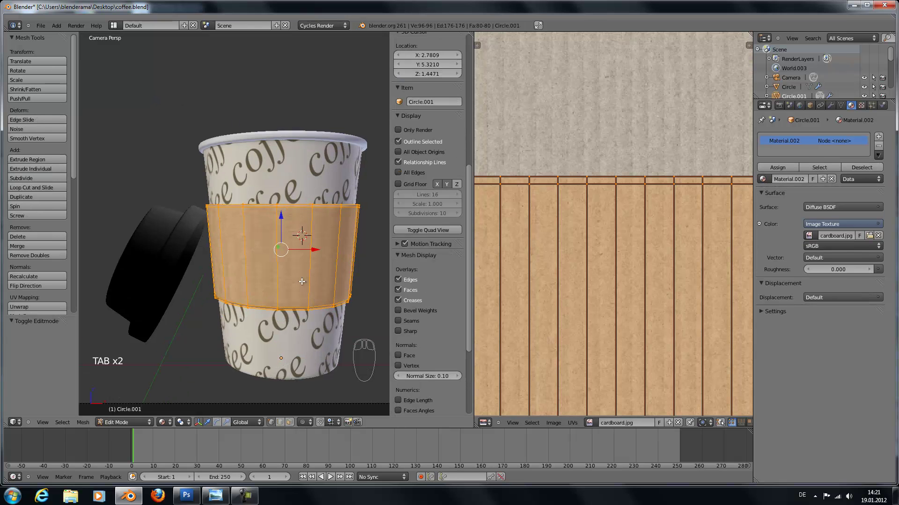
{"action": "scroll", "coordinate": [333, 294], "scroll_direction": "up", "scroll_amount": 2}
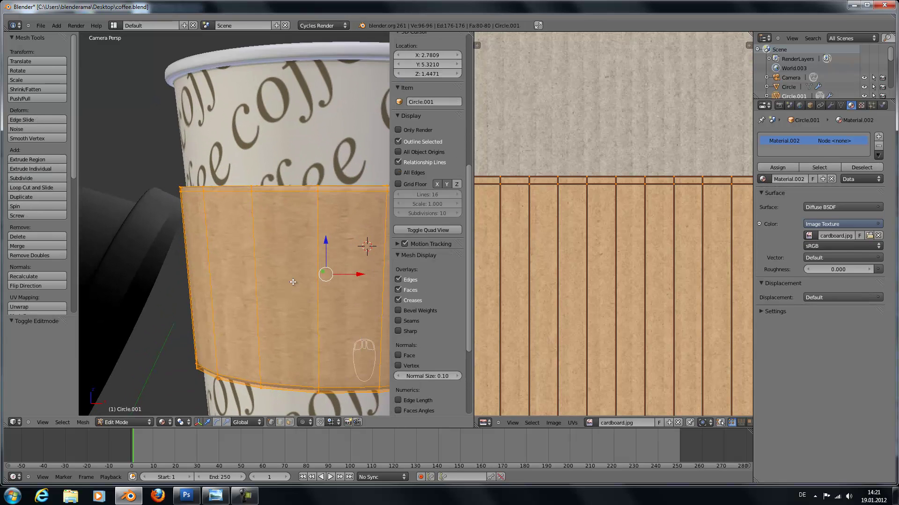
{"action": "scroll", "coordinate": [314, 285], "scroll_direction": "down", "scroll_amount": 3}
{"action": "scroll", "coordinate": [293, 277], "scroll_direction": "up", "scroll_amount": 1}
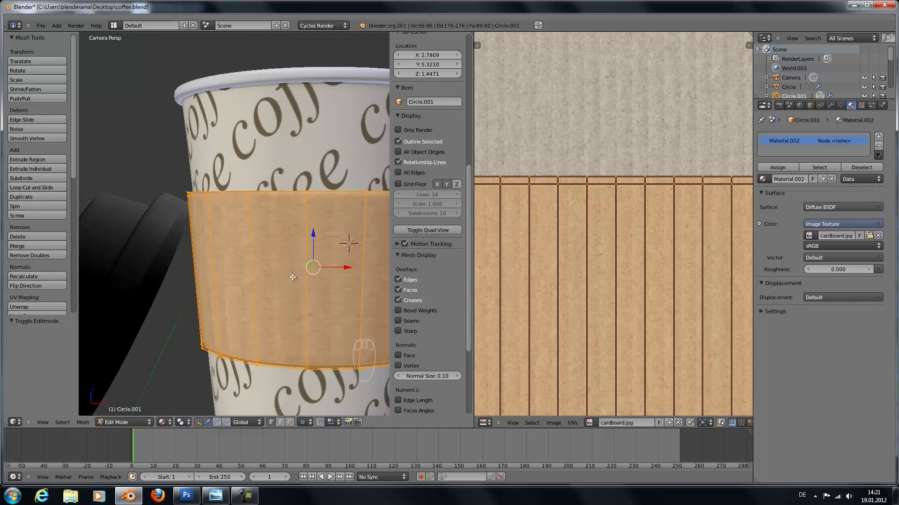
{"action": "scroll", "coordinate": [292, 277], "scroll_direction": "down", "scroll_amount": 5}
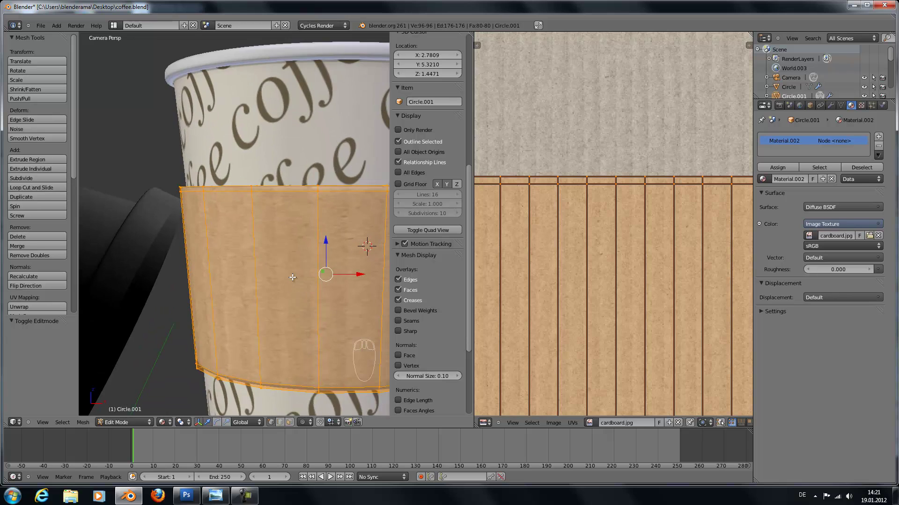
{"action": "scroll", "coordinate": [628, 336], "scroll_direction": "down", "scroll_amount": 3}
{"action": "scroll", "coordinate": [651, 311], "scroll_direction": "down", "scroll_amount": 3}
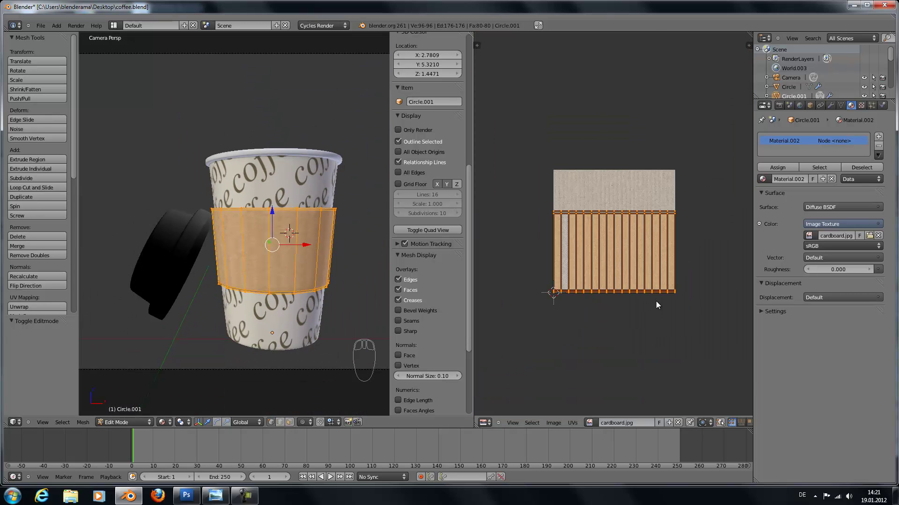
Step: Stretch the sleeve's UVs 2.249 times along X and return to Object Mode
{"action": "key", "text": "s"}
{"action": "key", "text": "x"}
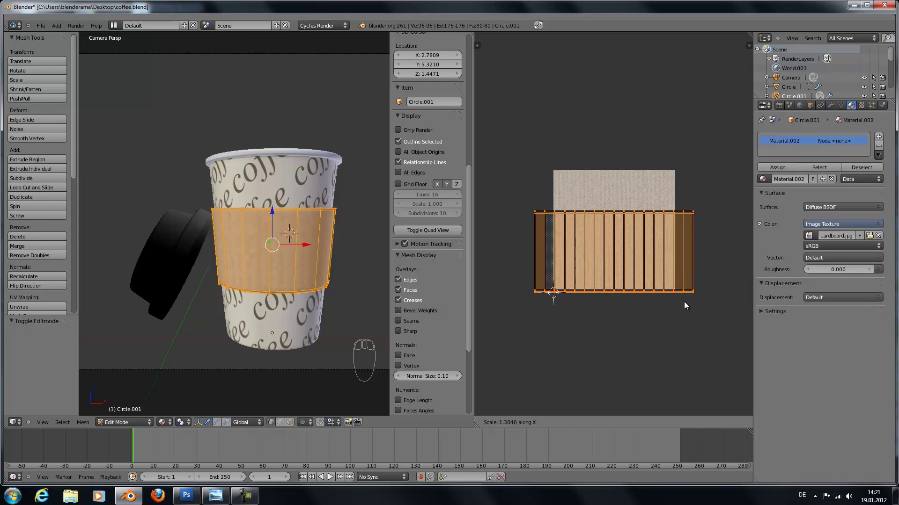
{"action": "left_click", "coordinate": [750, 301]}
{"action": "scroll", "coordinate": [312, 277], "scroll_direction": "up", "scroll_amount": 4}
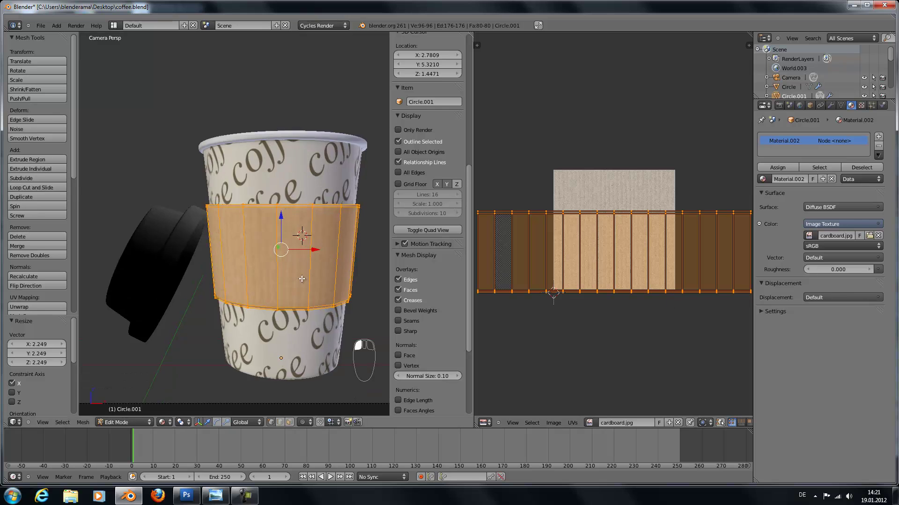
{"action": "key", "text": "Tab"}
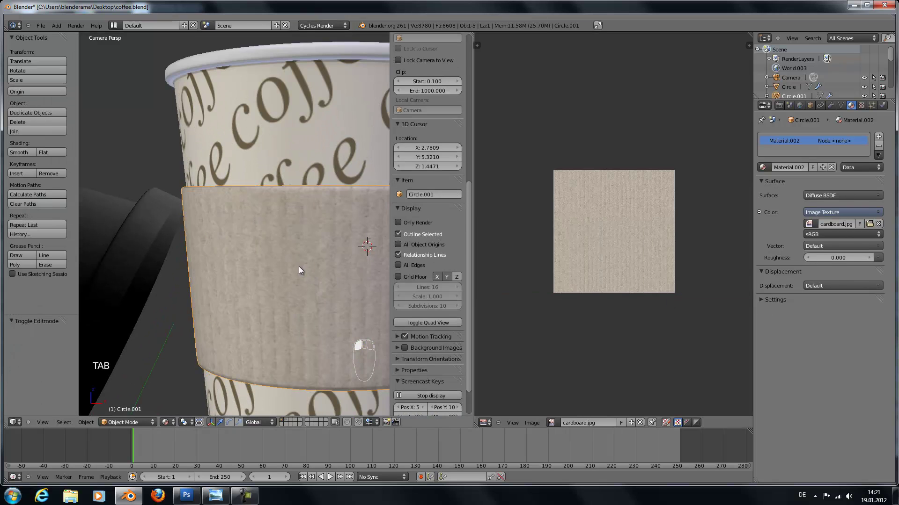
{"action": "scroll", "coordinate": [299, 266], "scroll_direction": "down", "scroll_amount": 2}
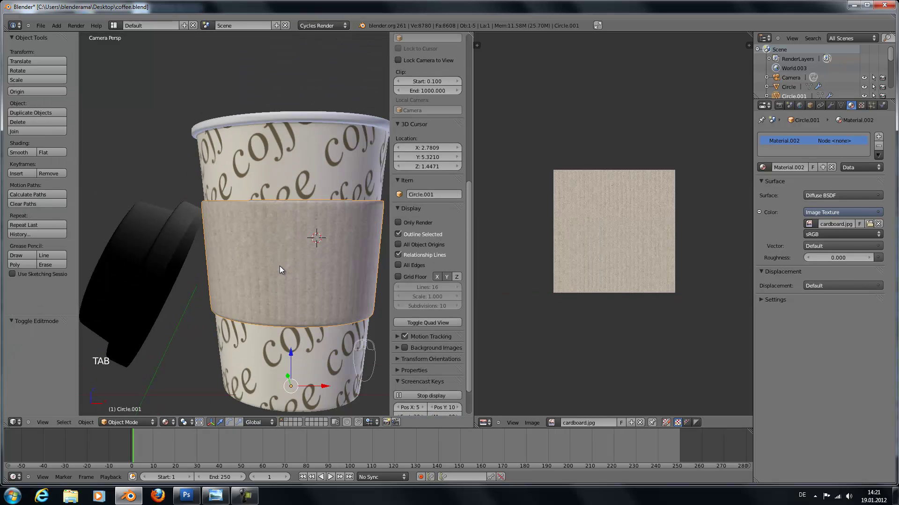
{"action": "scroll", "coordinate": [279, 266], "scroll_direction": "down", "scroll_amount": 1}
Step: Give the lid a new white Material.003 and return to camera view
{"action": "right_click_drag", "start_coordinate": [158, 241], "coordinate": [162, 246]}
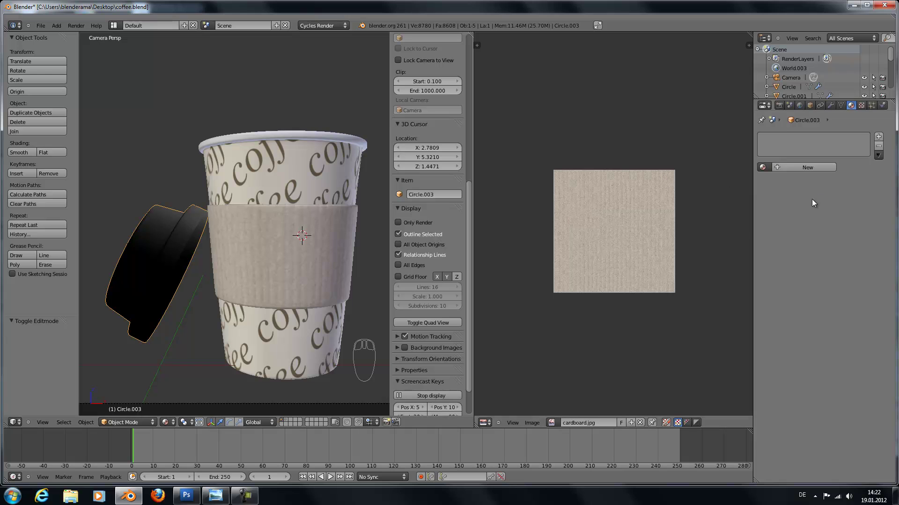
{"action": "left_click", "coordinate": [825, 168]}
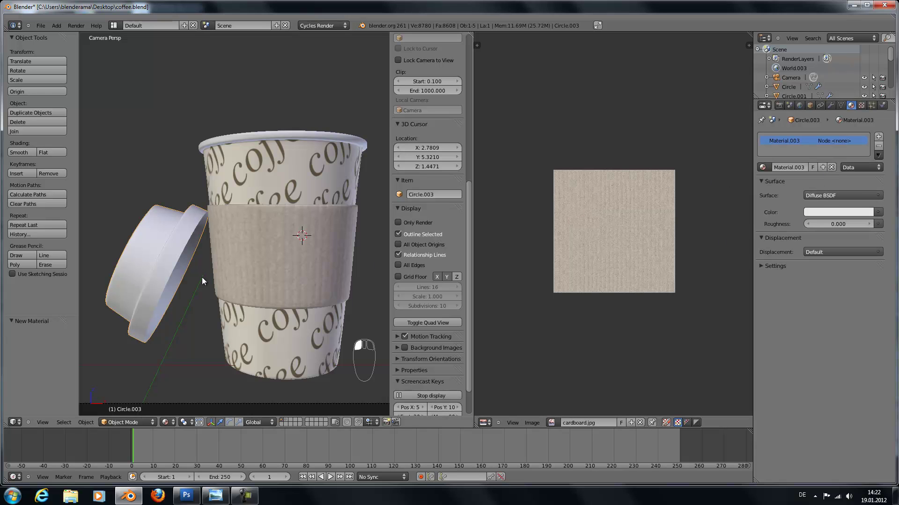
{"action": "middle_click_drag", "start_coordinate": [201, 278], "coordinate": [237, 279]}
{"action": "scroll", "coordinate": [238, 280], "scroll_direction": "down", "scroll_amount": 3}
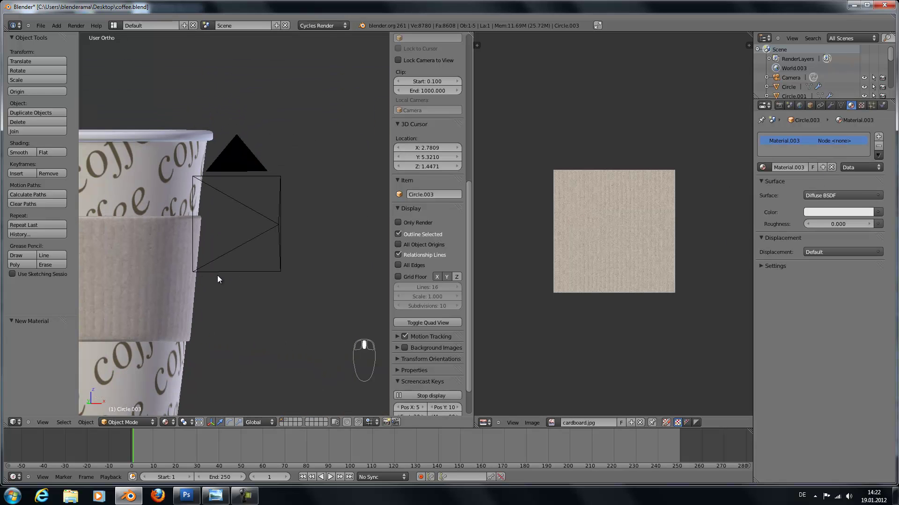
{"action": "scroll", "coordinate": [224, 277], "scroll_direction": "down", "scroll_amount": 4}
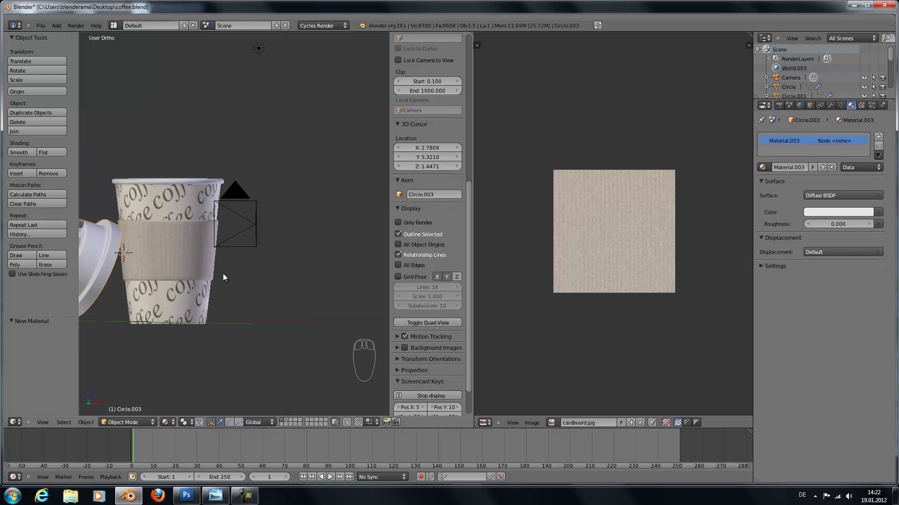
{"action": "key", "text": "KP_1"}
{"action": "key", "text": "KP_0"}
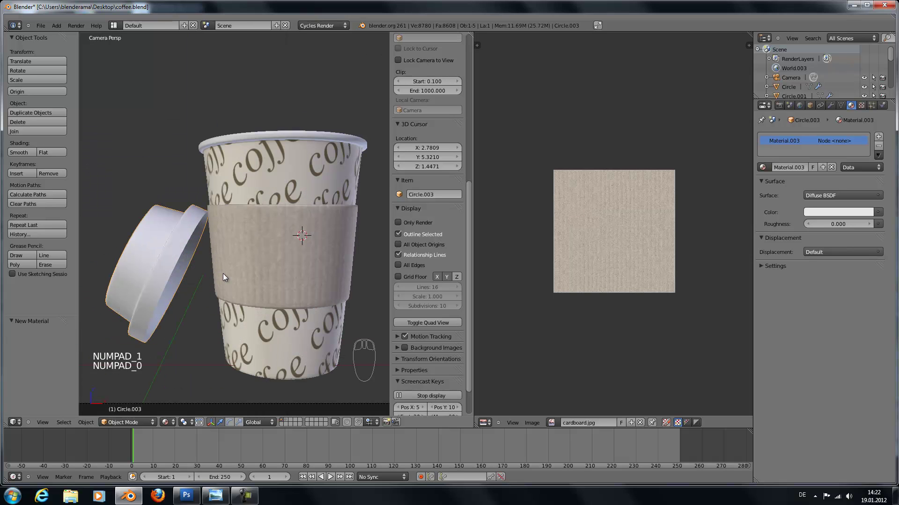
Step: Save the blend file and show the second layer holding the box objects
{"action": "left_click", "coordinate": [46, 24]}
{"action": "left_click", "coordinate": [64, 84]}
{"action": "left_click", "coordinate": [292, 247]}
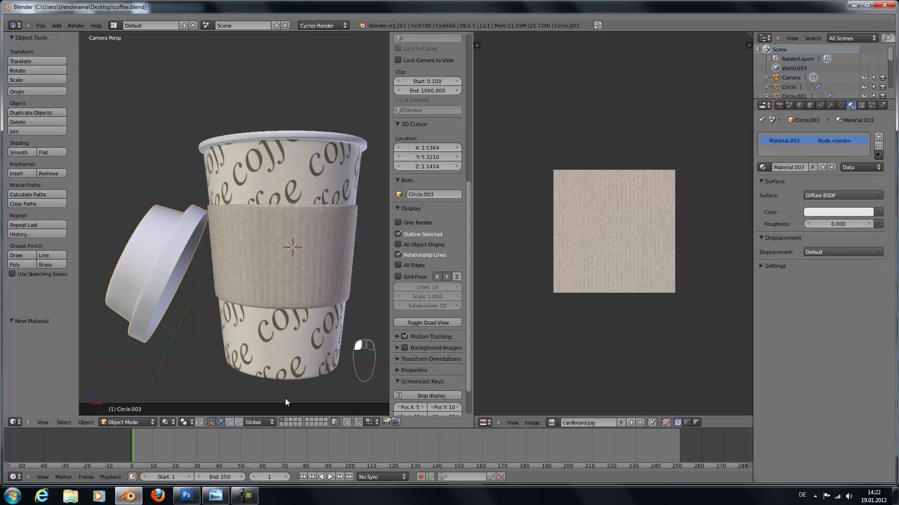
{"action": "left_click", "coordinate": [288, 421]}
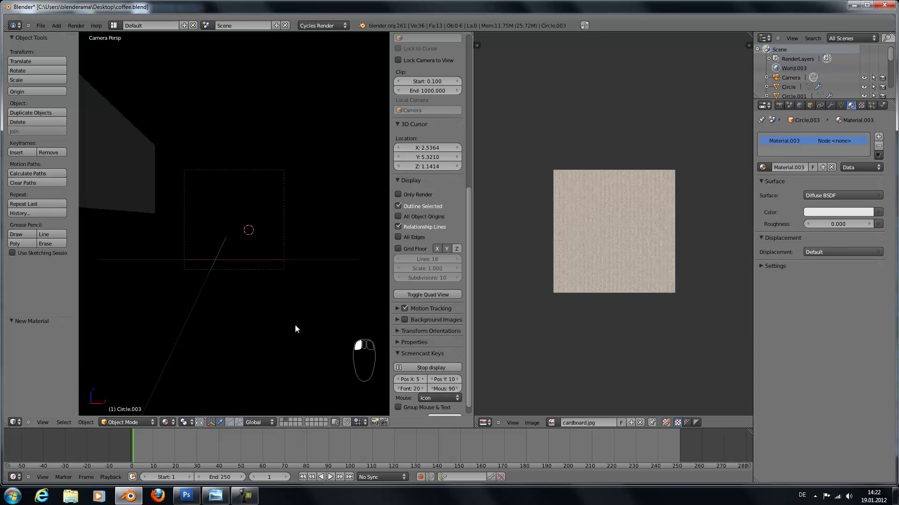
{"action": "middle_click_drag", "start_coordinate": [277, 300], "coordinate": [261, 242]}
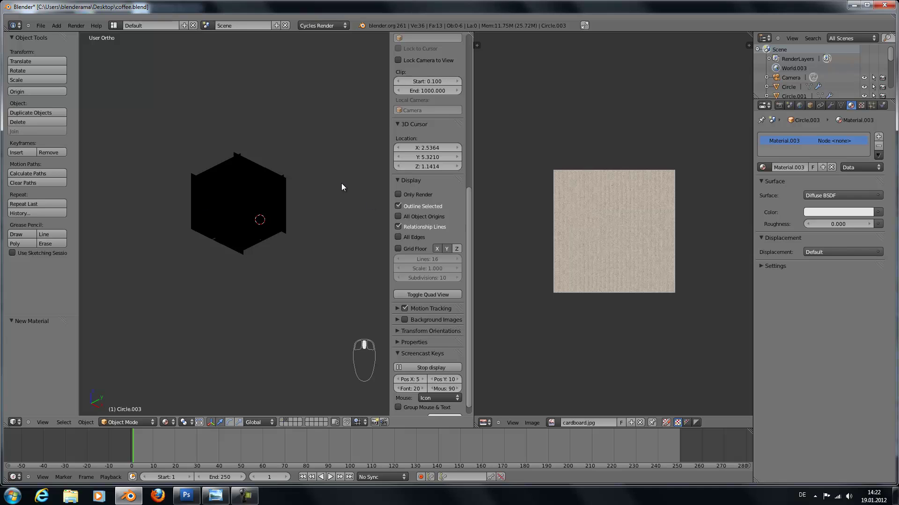
Step: Move all the box objects to layer 1 and show that layer
{"action": "key", "text": "a"}
{"action": "key", "text": "a"}
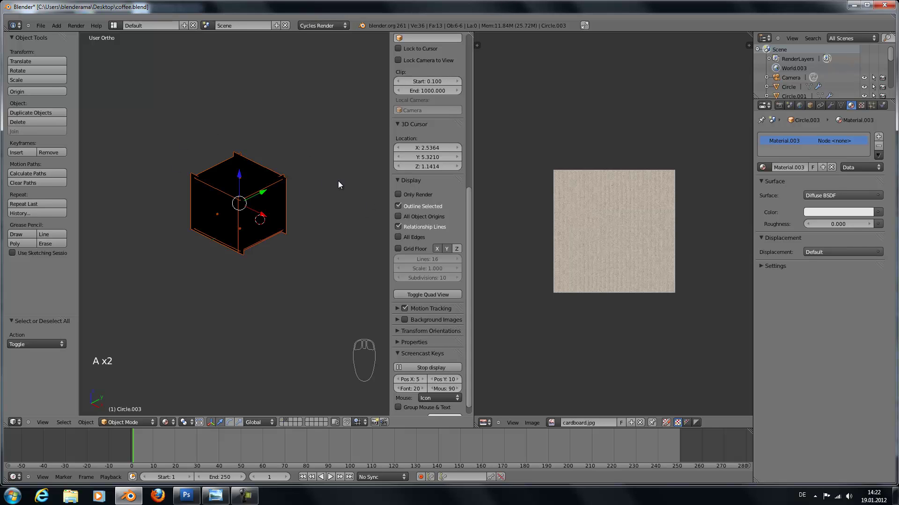
{"action": "key", "text": "m"}
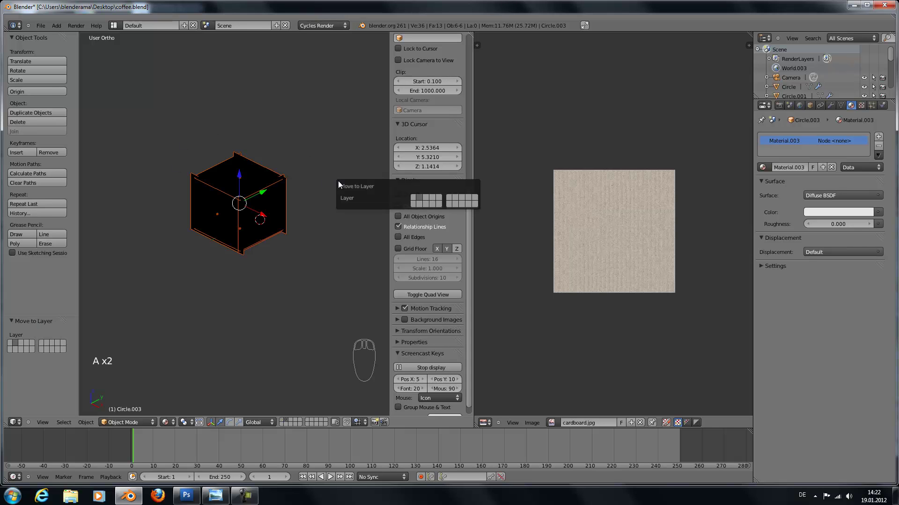
{"action": "key", "text": "1"}
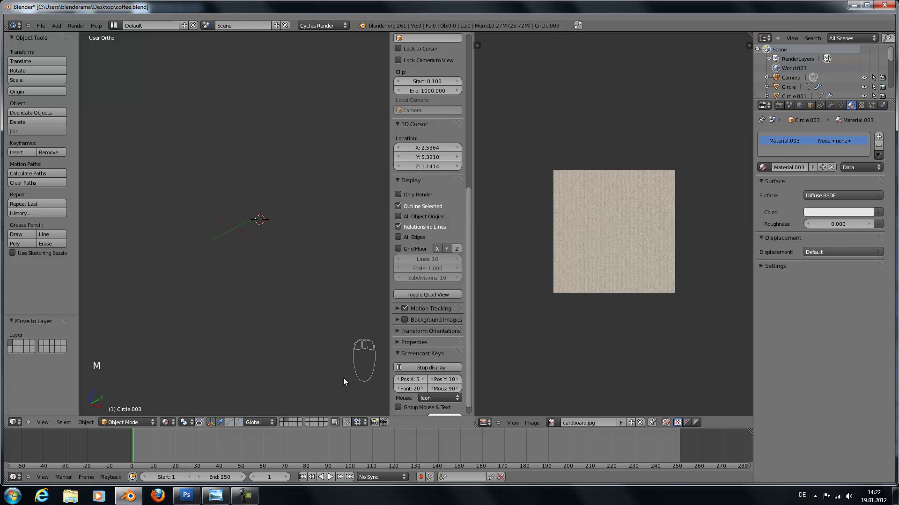
{"action": "left_click", "coordinate": [283, 420]}
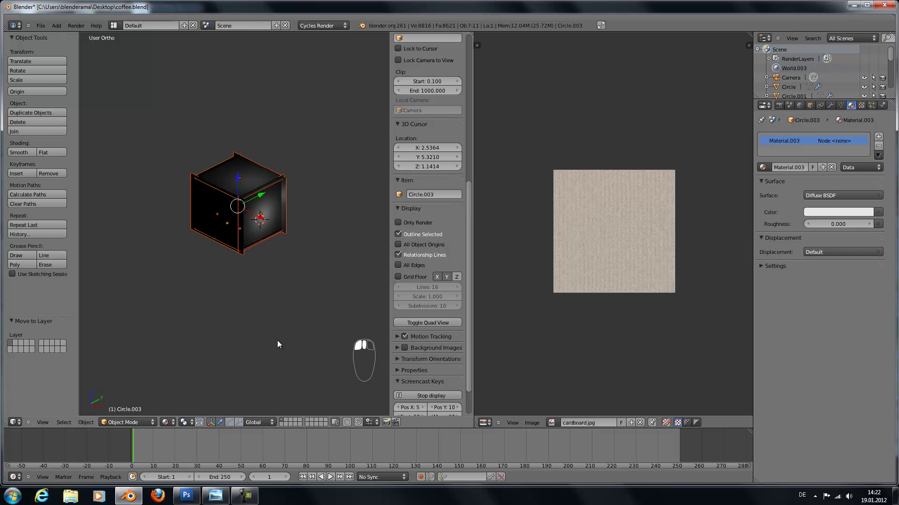
{"action": "middle_click_drag", "start_coordinate": [277, 341], "coordinate": [259, 355]}
Step: Delete the lamp from the scene
{"action": "key", "text": "z"}
{"action": "key", "text": "z"}
{"action": "key", "text": "z"}
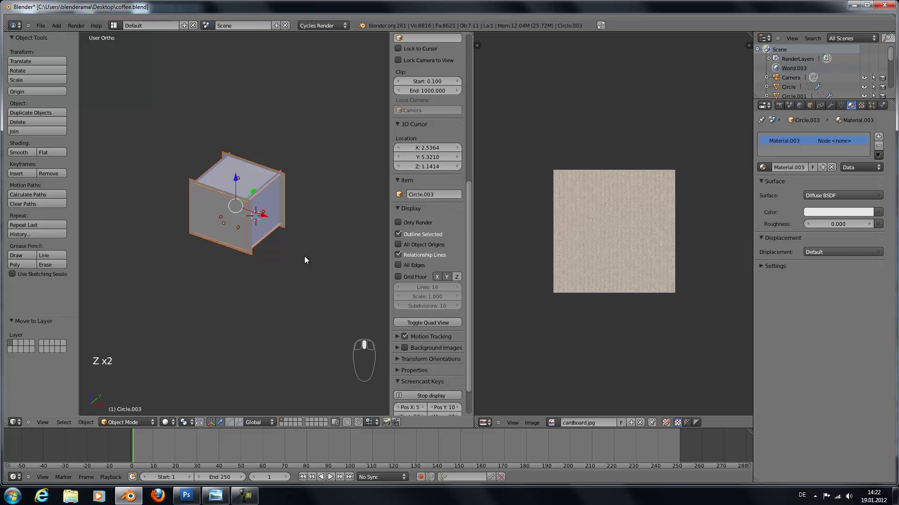
{"action": "scroll", "coordinate": [304, 257], "scroll_direction": "up", "scroll_amount": 4}
{"action": "middle_click_drag", "start_coordinate": [324, 221], "coordinate": [291, 194]}
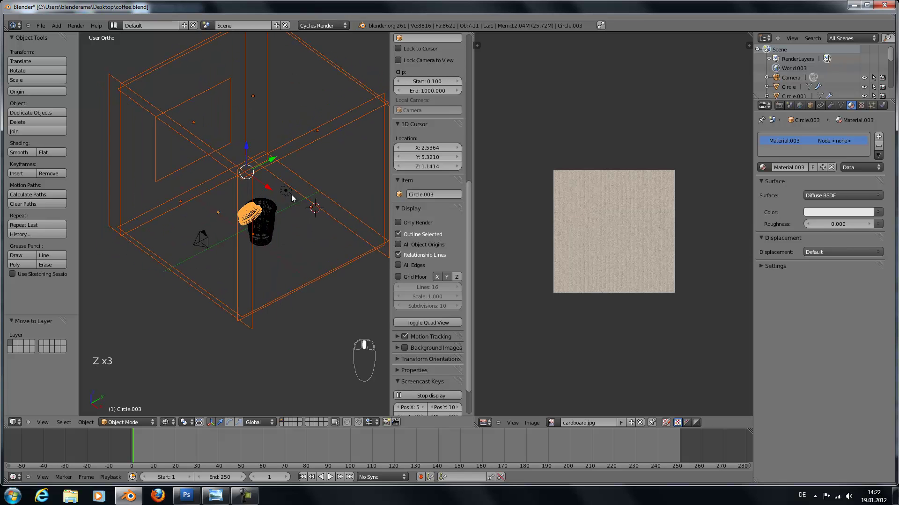
{"action": "right_click", "coordinate": [287, 191]}
{"action": "key", "text": "x"}
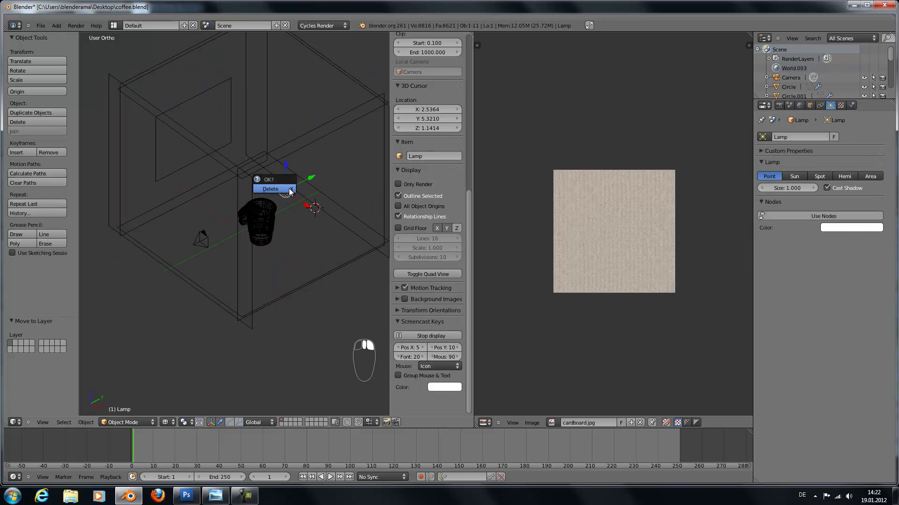
{"action": "left_click", "coordinate": [290, 189]}
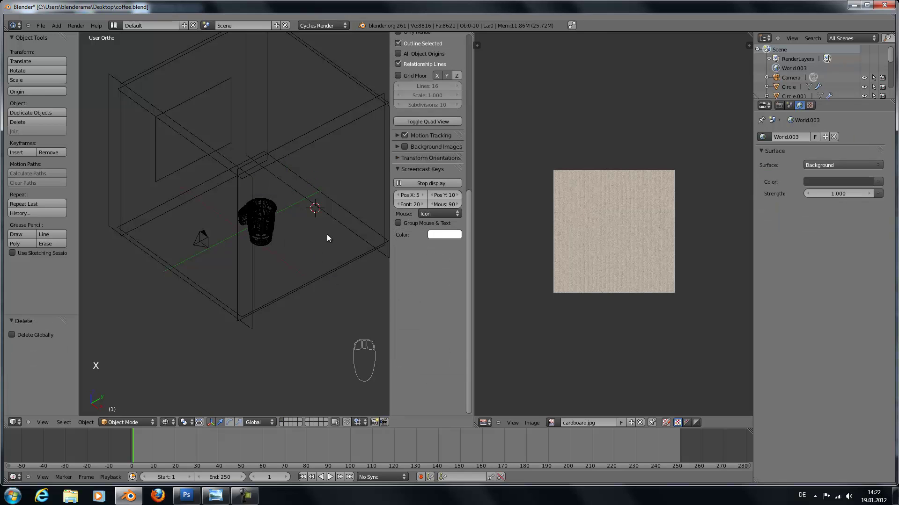
Step: Move the floor plane 17.656 units along X beside the room
{"action": "right_click", "coordinate": [331, 212]}
{"action": "scroll", "coordinate": [337, 211], "scroll_direction": "down", "scroll_amount": 3}
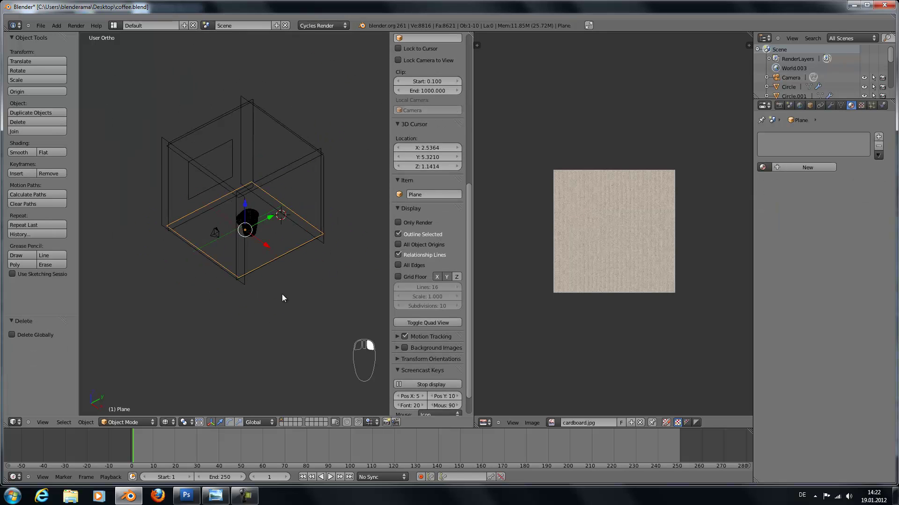
{"action": "left_click_drag", "start_coordinate": [282, 298], "coordinate": [263, 220], "text": "alt"}
{"action": "key", "text": "g"}
{"action": "key", "text": "x"}
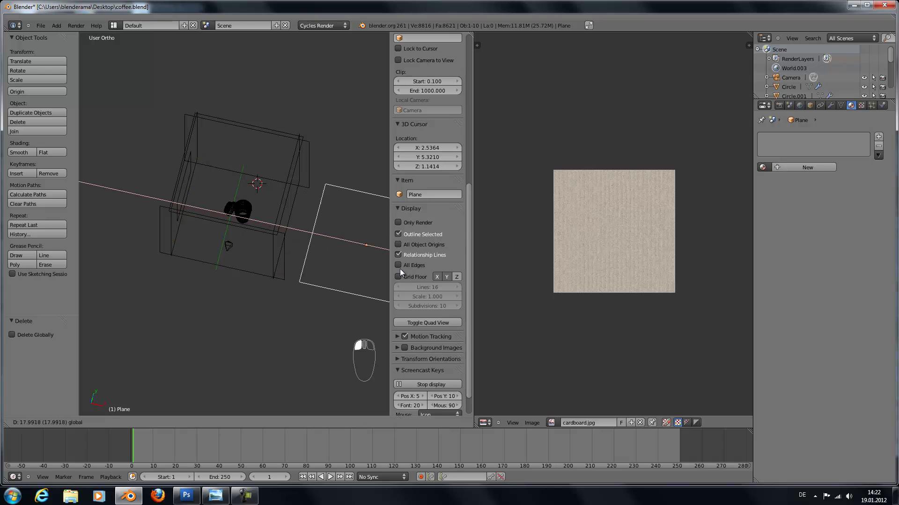
{"action": "left_click", "coordinate": [387, 268]}
Step: Switch to top view with Material shading and enter Edit Mode on the plane
{"action": "middle_click_drag", "start_coordinate": [172, 254], "coordinate": [175, 254]}
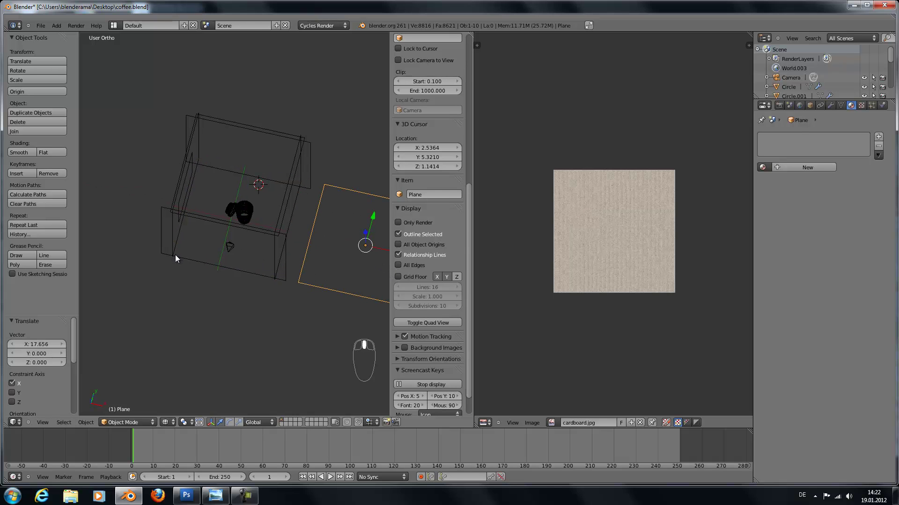
{"action": "key", "text": "KP_7"}
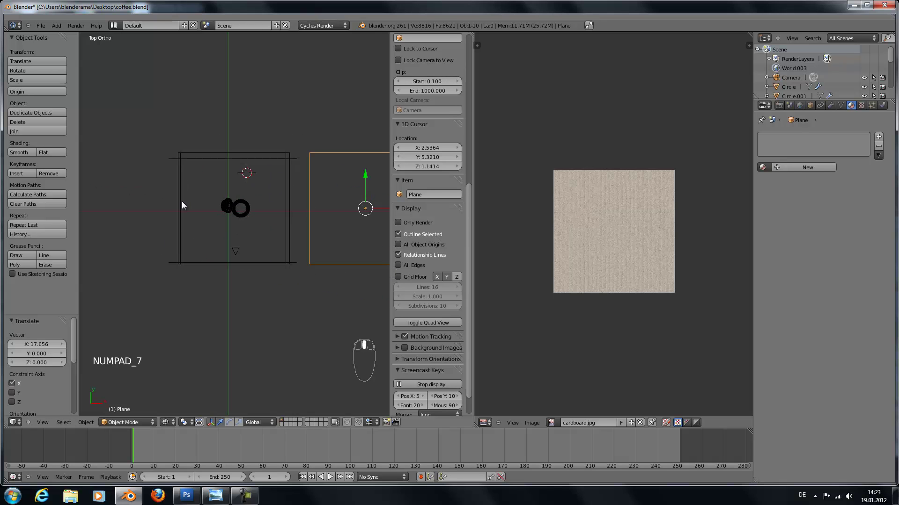
{"action": "key", "text": "z"}
{"action": "left_click", "coordinate": [166, 423]}
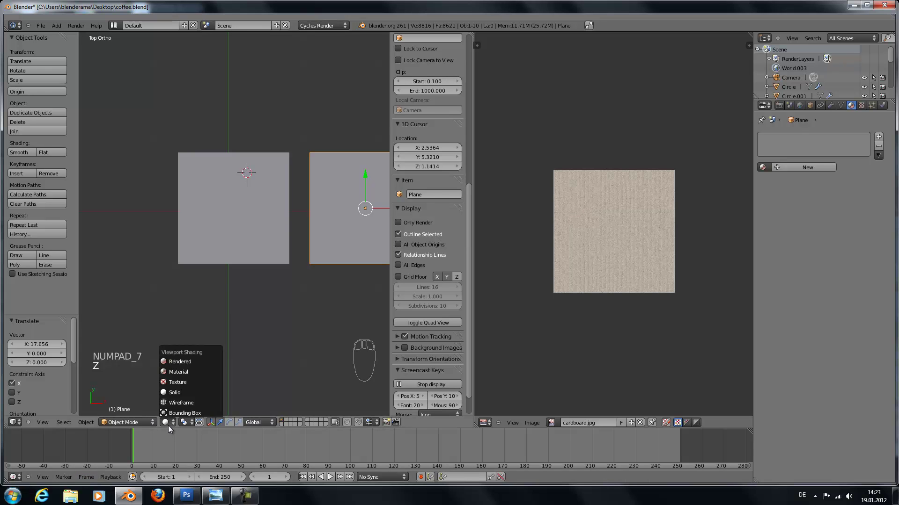
{"action": "left_click", "coordinate": [193, 370]}
{"action": "scroll", "coordinate": [259, 288], "scroll_direction": "up", "scroll_amount": 4}
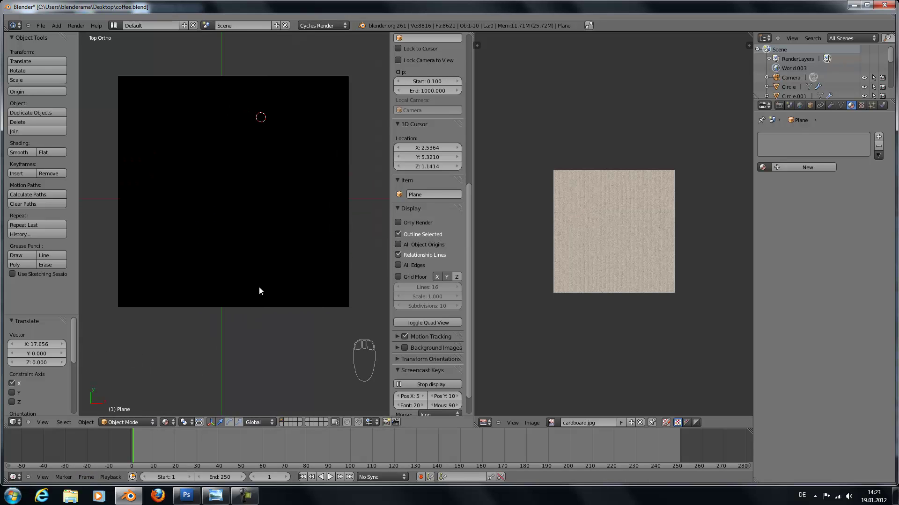
{"action": "middle_click_drag", "start_coordinate": [259, 287], "coordinate": [71, 336], "text": "shift"}
{"action": "key", "text": "Tab"}
Step: Subdivide the plane twice into a 4×4 grid
{"action": "scroll", "coordinate": [273, 267], "scroll_direction": "down", "scroll_amount": 3}
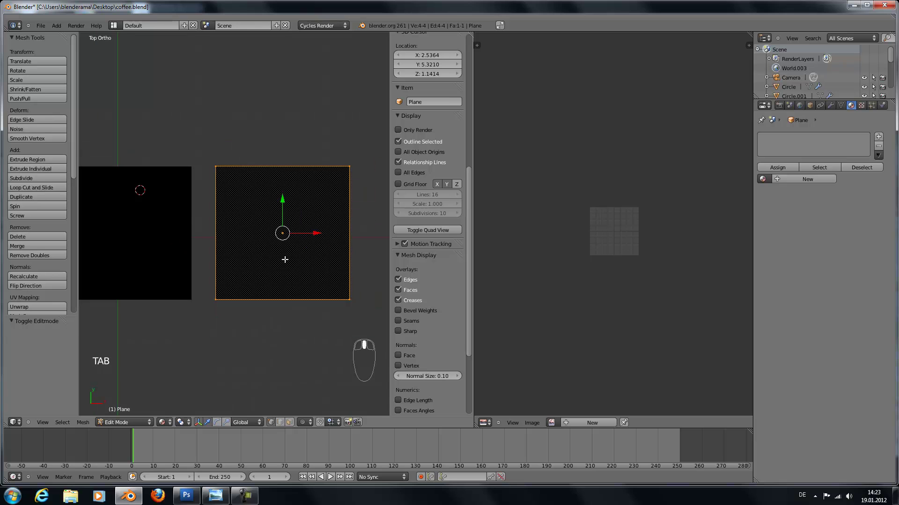
{"action": "scroll", "coordinate": [284, 260], "scroll_direction": "up", "scroll_amount": 2}
{"action": "key", "text": "w"}
{"action": "left_click", "coordinate": [269, 274]}
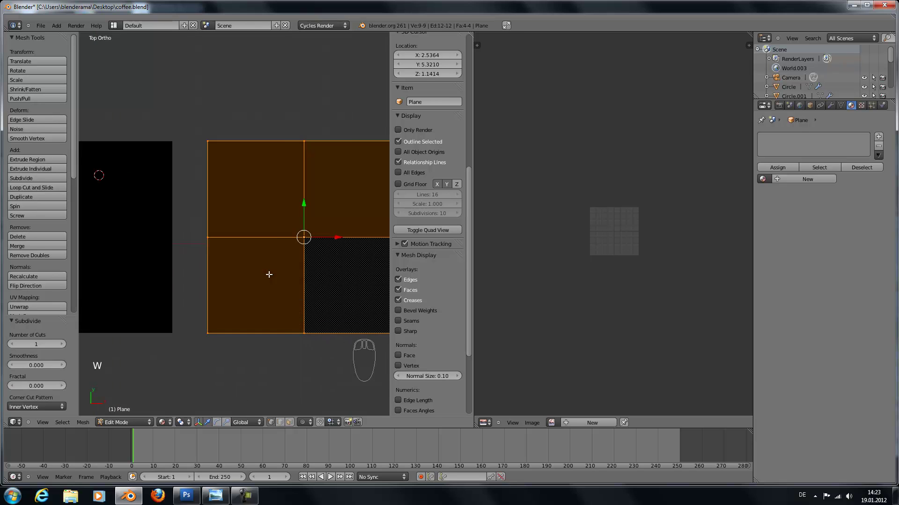
{"action": "key", "text": "w"}
{"action": "left_click", "coordinate": [269, 275]}
{"action": "key", "text": "w"}
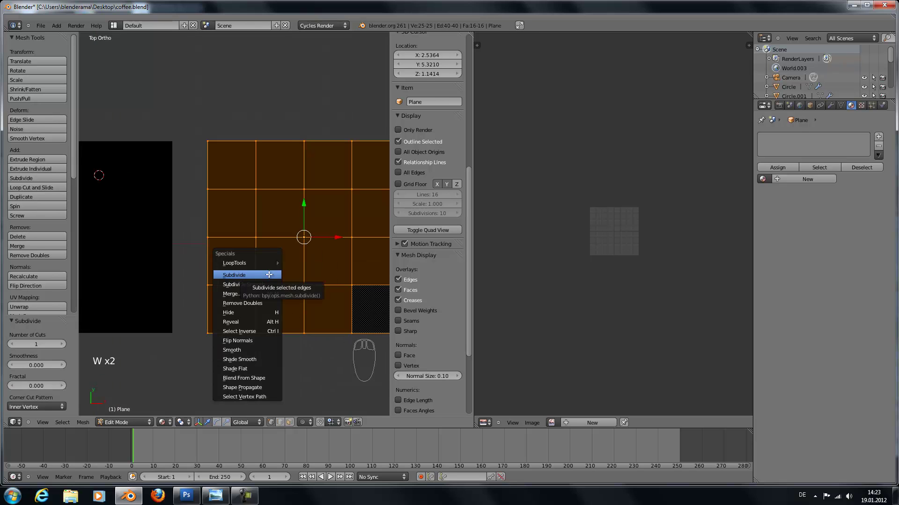
{"action": "key", "text": "Tab"}
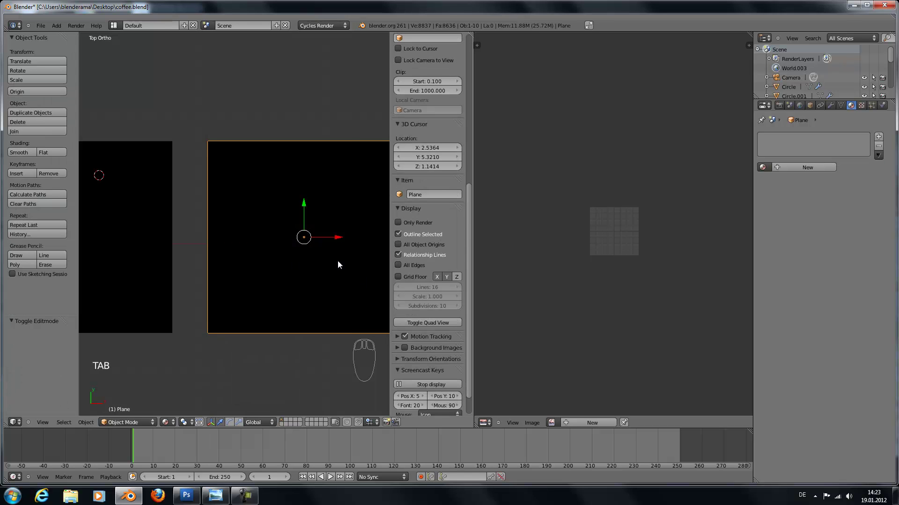
{"action": "key", "text": "Tab"}
{"action": "key", "text": "Tab"}
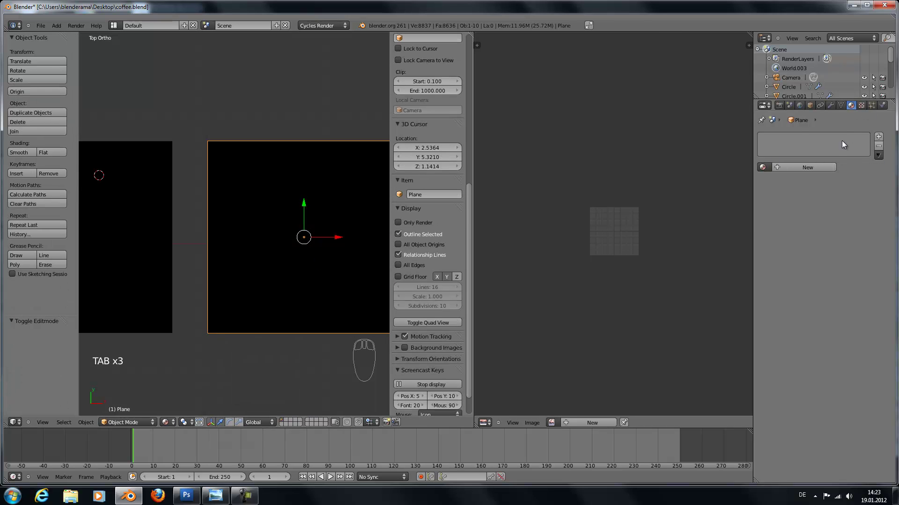
Step: Give the plane new Material.004 coloured by the wood.jpg image texture
{"action": "left_click", "coordinate": [827, 167]}
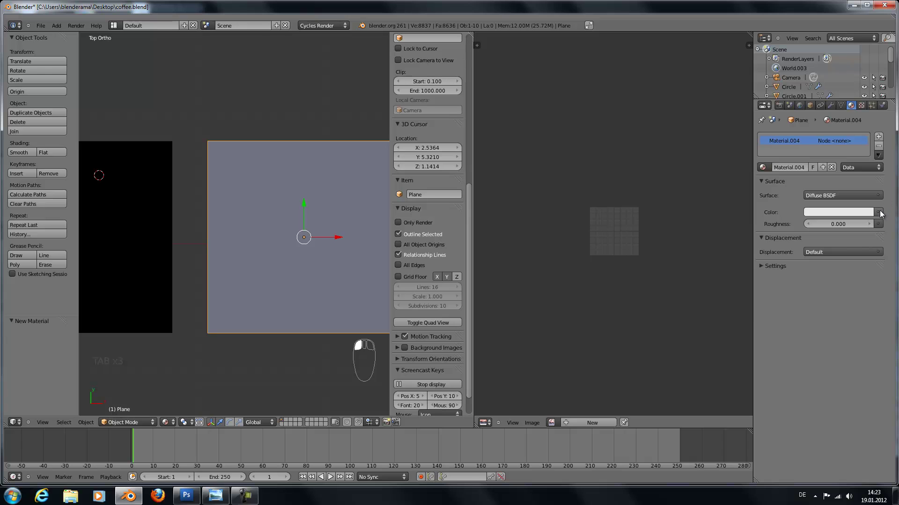
{"action": "left_click", "coordinate": [879, 212]}
{"action": "left_click", "coordinate": [693, 231]}
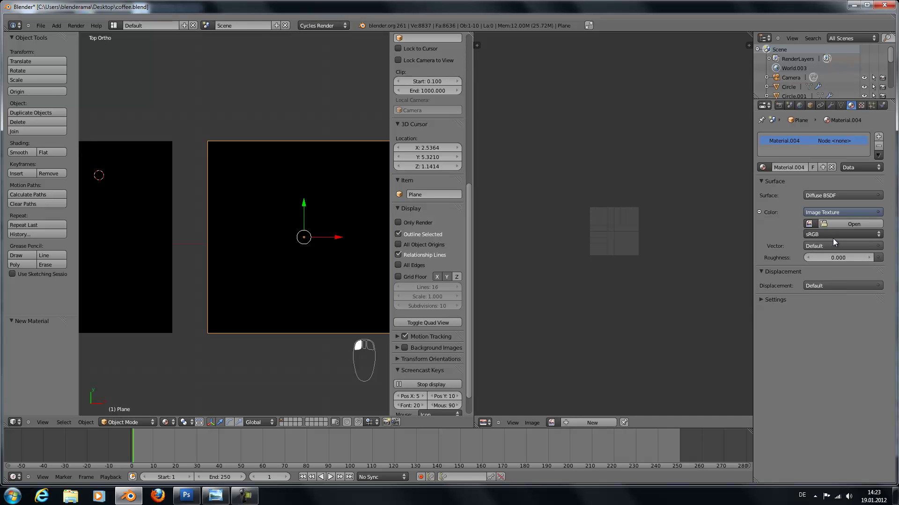
{"action": "left_click", "coordinate": [851, 225]}
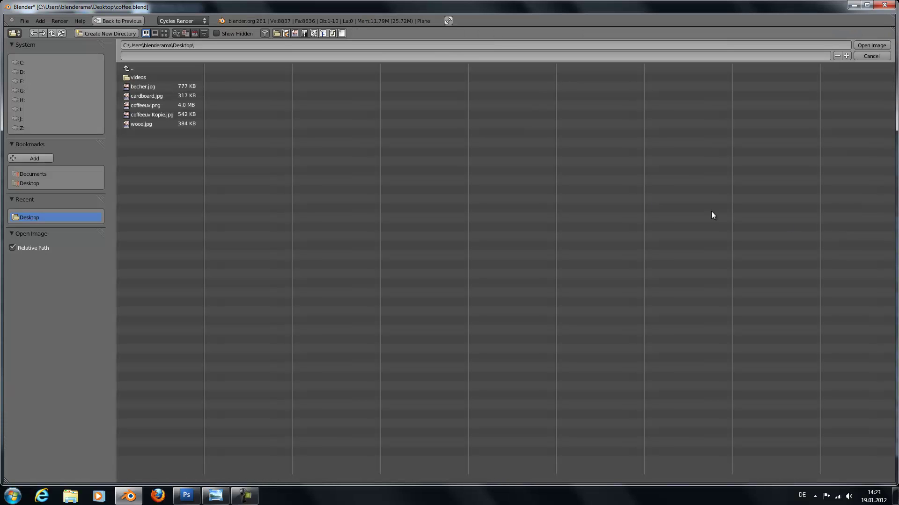
{"action": "left_click", "coordinate": [165, 125]}
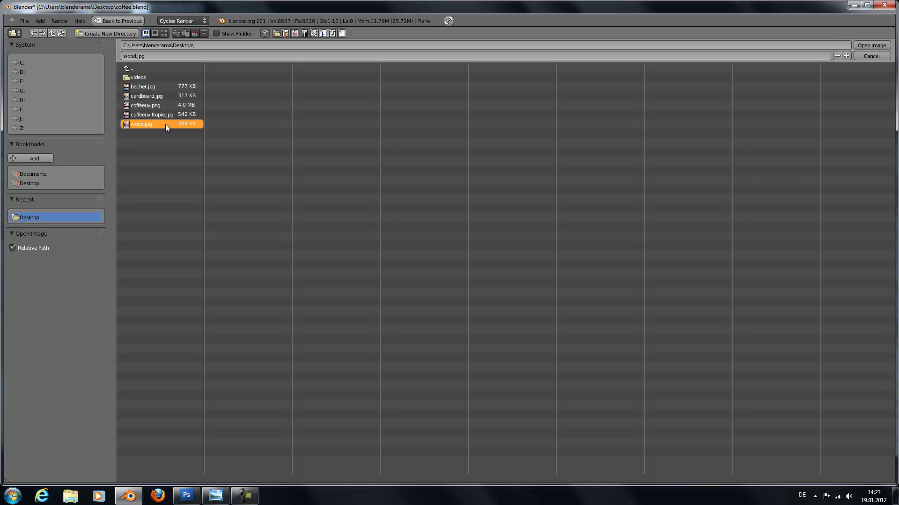
{"action": "double_click", "coordinate": [165, 125]}
{"action": "key", "text": "Tab"}
Step: Project the floor plane's UVs from the top view and enlarge the island to 2.055, then 1.337
{"action": "key", "text": "u"}
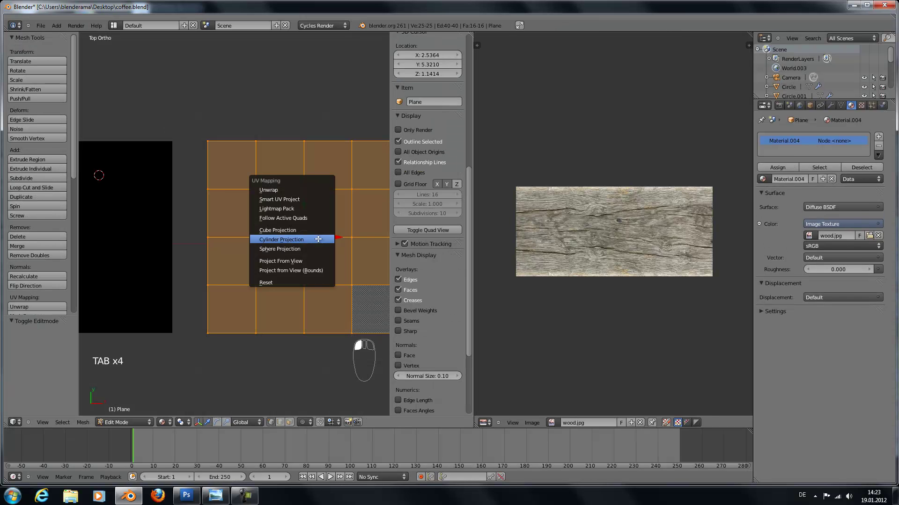
{"action": "left_click", "coordinate": [304, 260]}
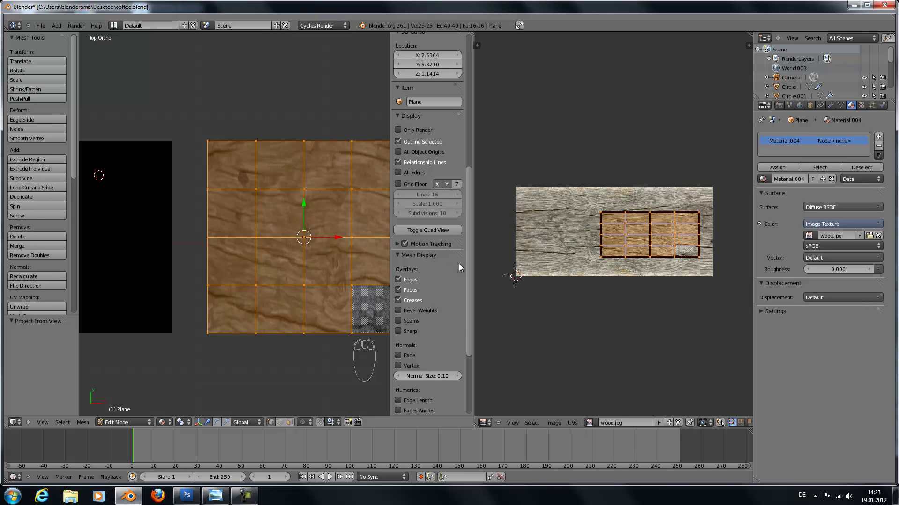
{"action": "scroll", "coordinate": [572, 254], "scroll_direction": "down", "scroll_amount": 2}
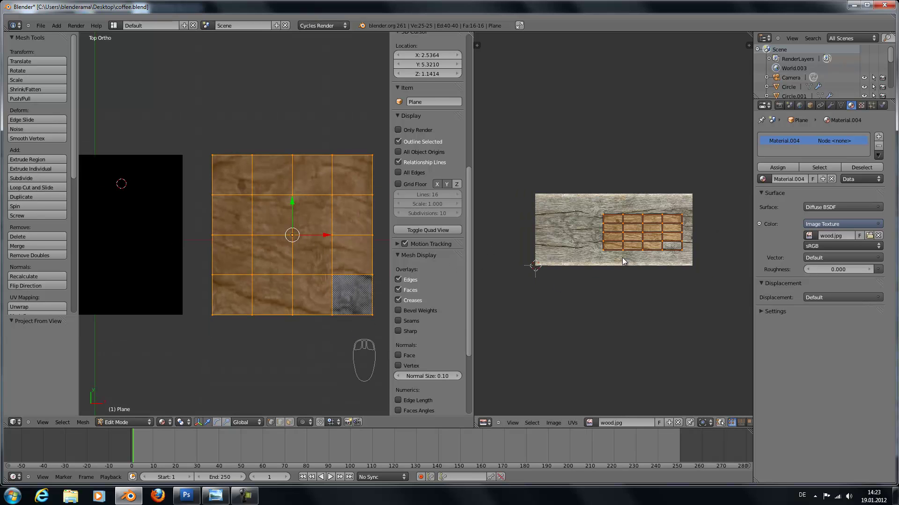
{"action": "key", "text": "s"}
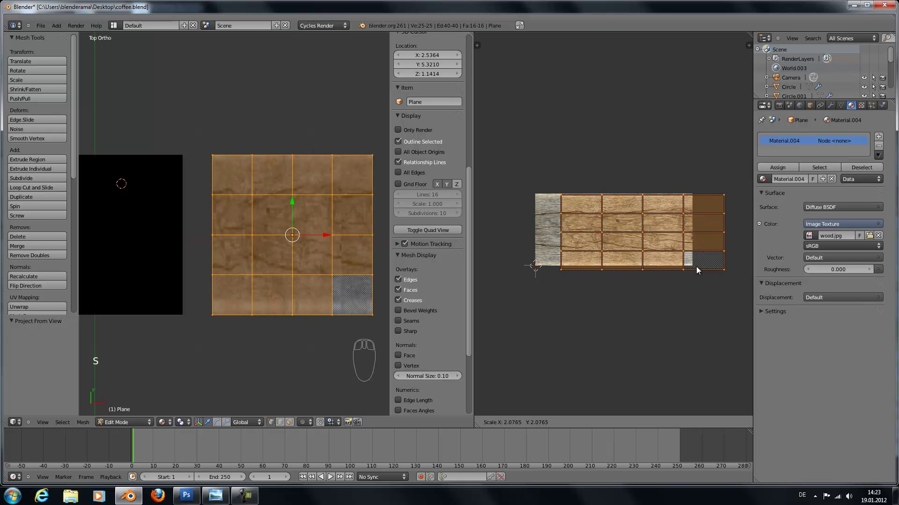
{"action": "left_click", "coordinate": [696, 264]}
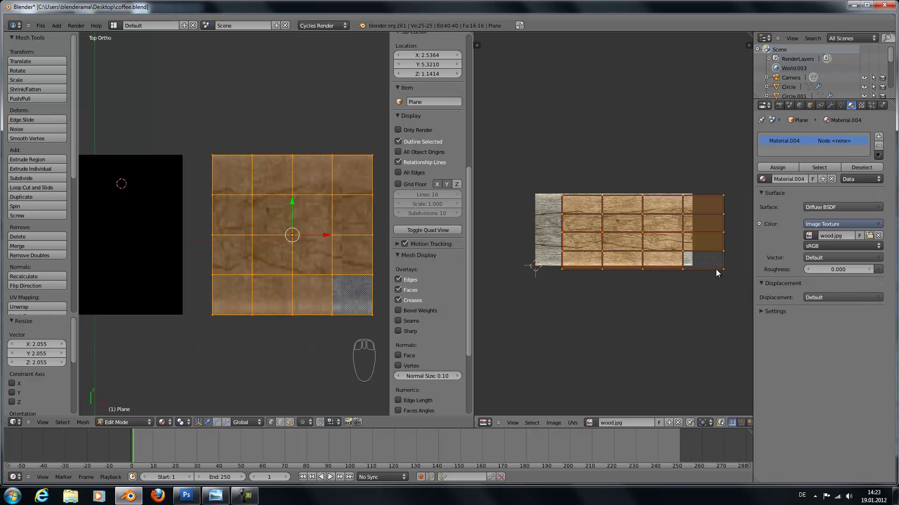
{"action": "key", "text": "s"}
{"action": "left_click", "coordinate": [678, 274]}
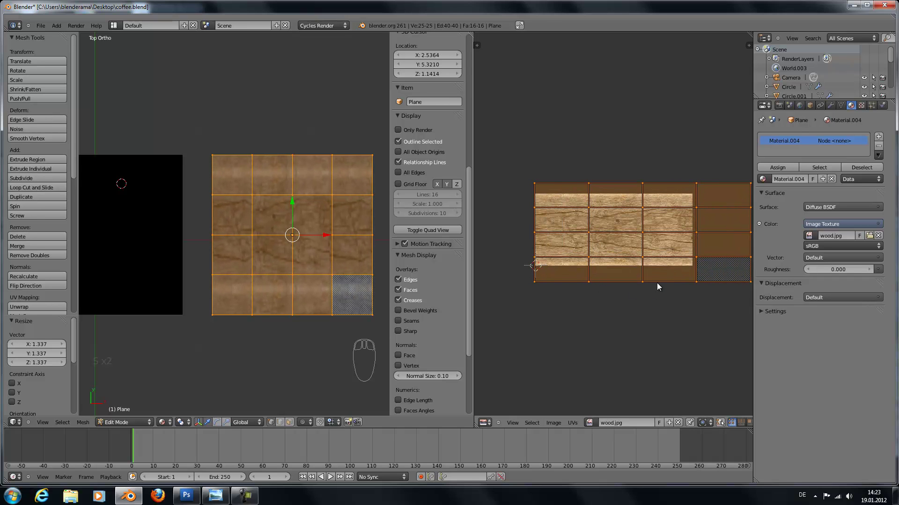
Step: Shrink the UV island, then stretch it horizontally and vertically to fit part of the wood image
{"action": "scroll", "coordinate": [658, 260], "scroll_direction": "down", "scroll_amount": 2}
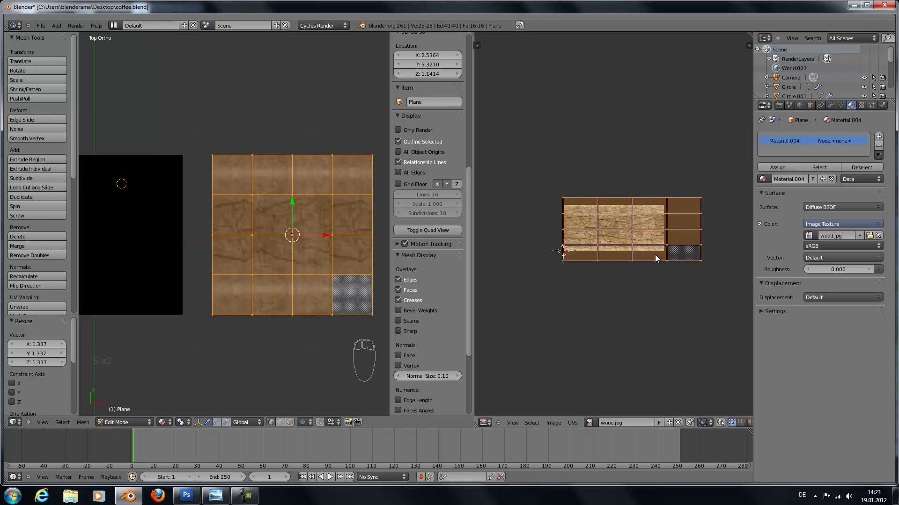
{"action": "key", "text": "s"}
{"action": "left_click", "coordinate": [638, 248]}
{"action": "key", "text": "s"}
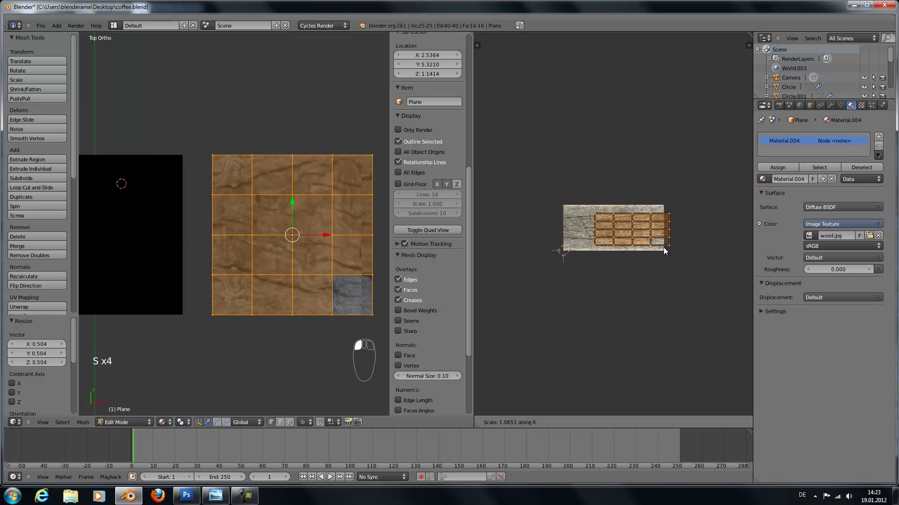
{"action": "left_click", "coordinate": [646, 247]}
{"action": "key", "text": "s"}
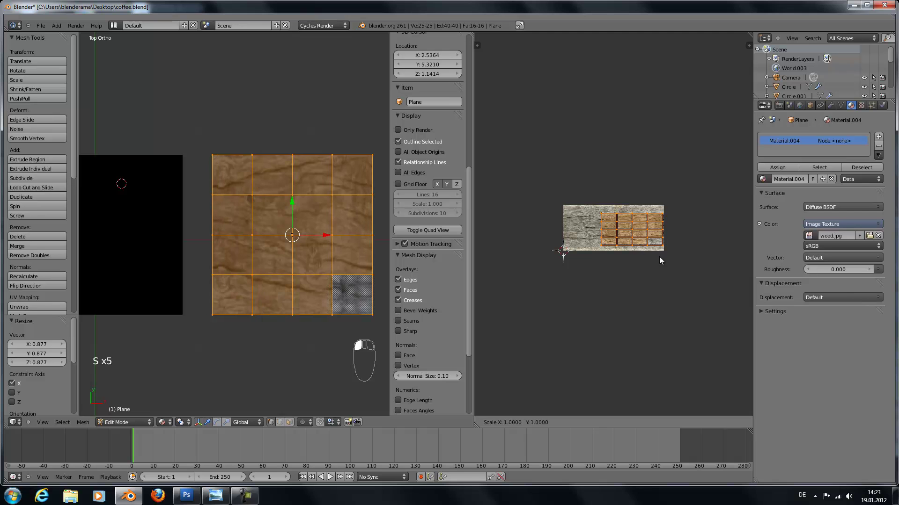
{"action": "key", "text": "y"}
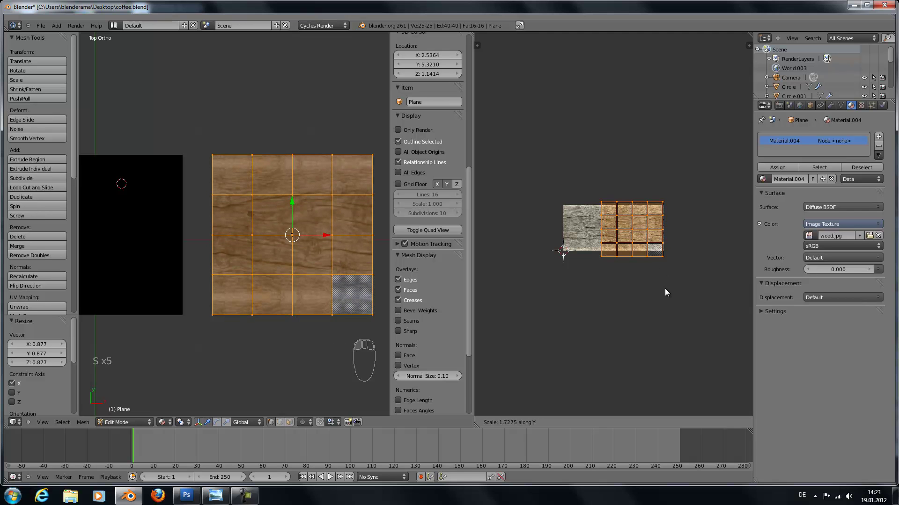
{"action": "left_click", "coordinate": [665, 288]}
Step: Move the floor plane along X to -10.542, back under the cup
{"action": "key", "text": "Tab"}
{"action": "scroll", "coordinate": [323, 236], "scroll_direction": "down", "scroll_amount": 2}
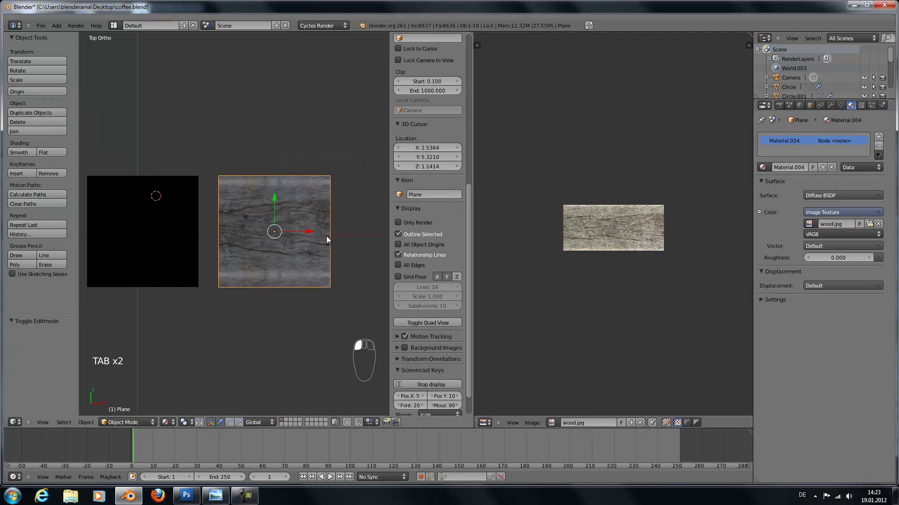
{"action": "key", "text": "g"}
{"action": "key", "text": "x"}
{"action": "left_click", "coordinate": [254, 237]}
{"action": "key", "text": "z"}
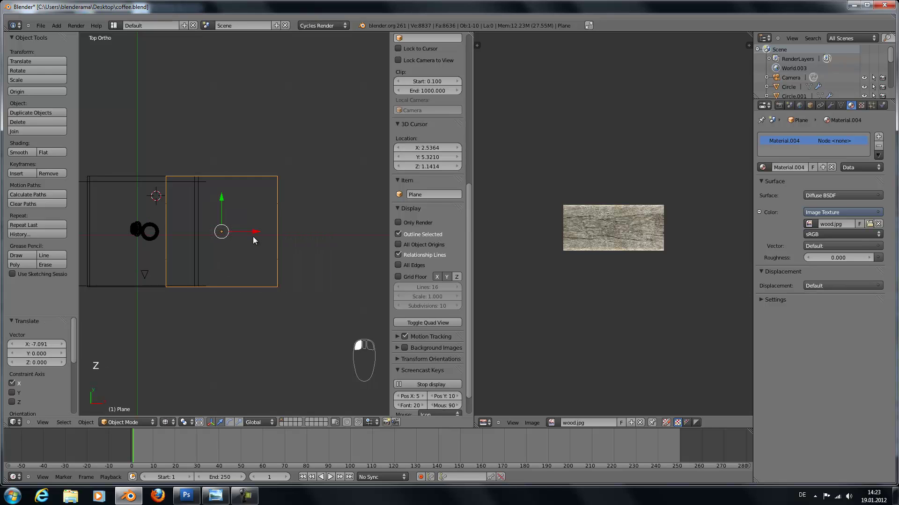
{"action": "middle_click_drag", "start_coordinate": [255, 235], "coordinate": [325, 246], "text": "shift"}
{"action": "key", "text": "g"}
{"action": "key", "text": "x"}
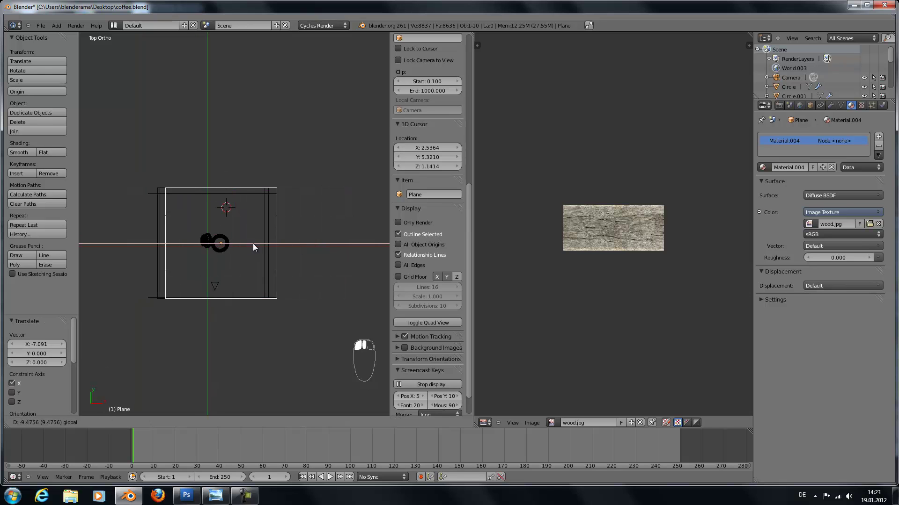
{"action": "left_click", "coordinate": [246, 244]}
Step: Look through the camera and join the image editor into the 3D view
{"action": "key", "text": "KP_0"}
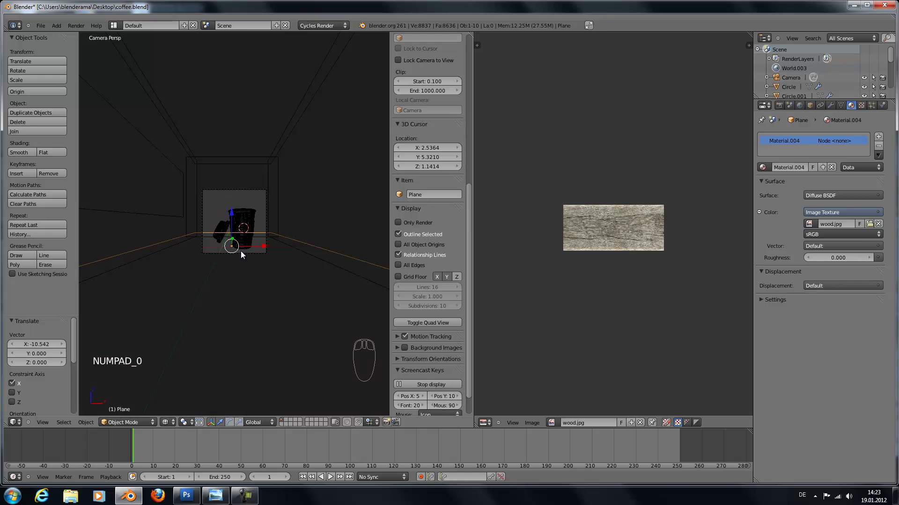
{"action": "scroll", "coordinate": [240, 251], "scroll_direction": "up", "scroll_amount": 7}
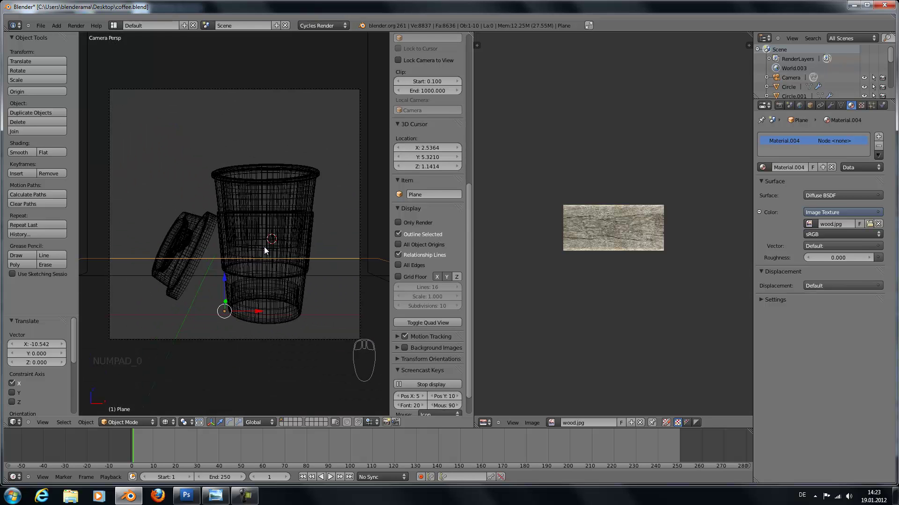
{"action": "right_click", "coordinate": [473, 252]}
{"action": "left_click", "coordinate": [450, 261]}
{"action": "left_click", "coordinate": [619, 225]}
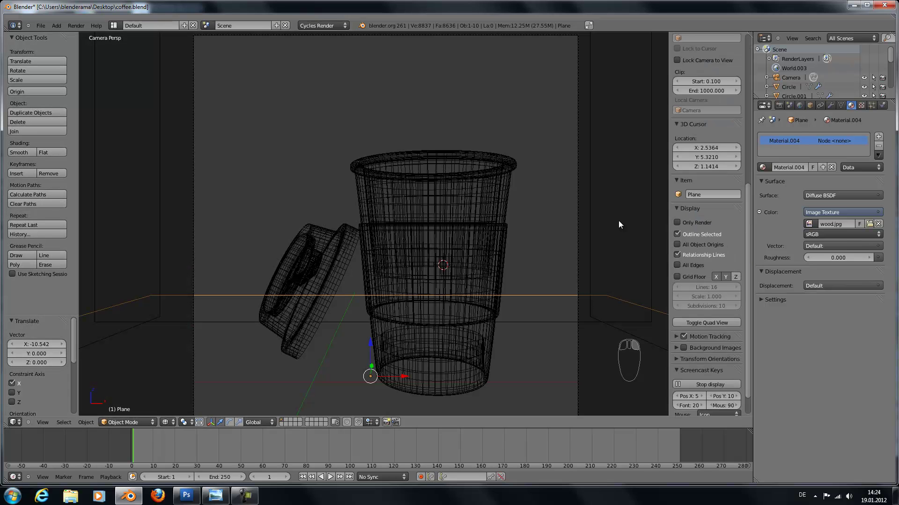
Step: Set the camera's Passepartout Alpha to 1.0 and switch to solid shading
{"action": "right_click", "coordinate": [578, 277]}
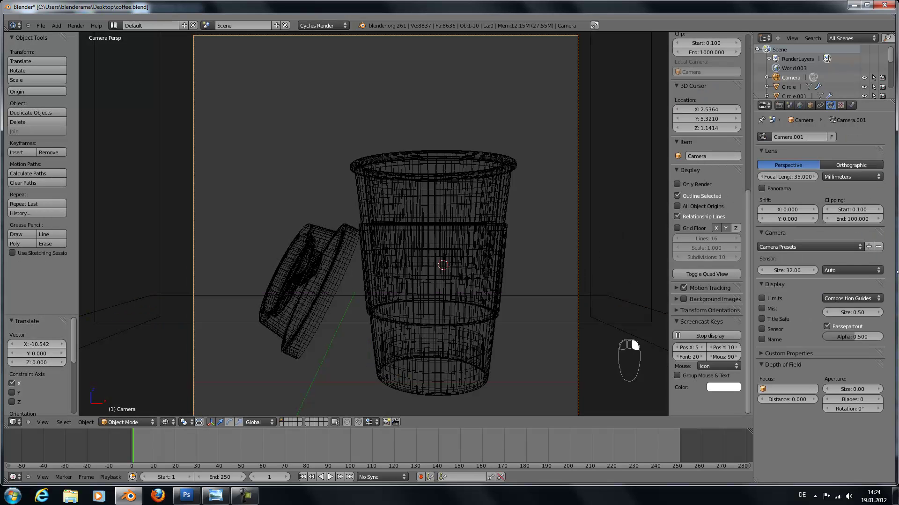
{"action": "scroll", "coordinate": [487, 244], "scroll_direction": "down", "scroll_amount": 3}
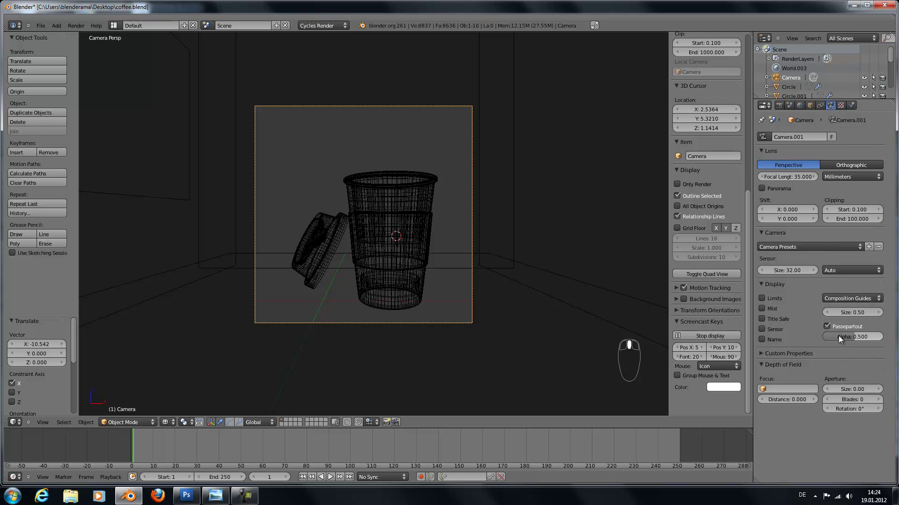
{"action": "left_click_drag", "start_coordinate": [856, 335], "coordinate": [886, 335]}
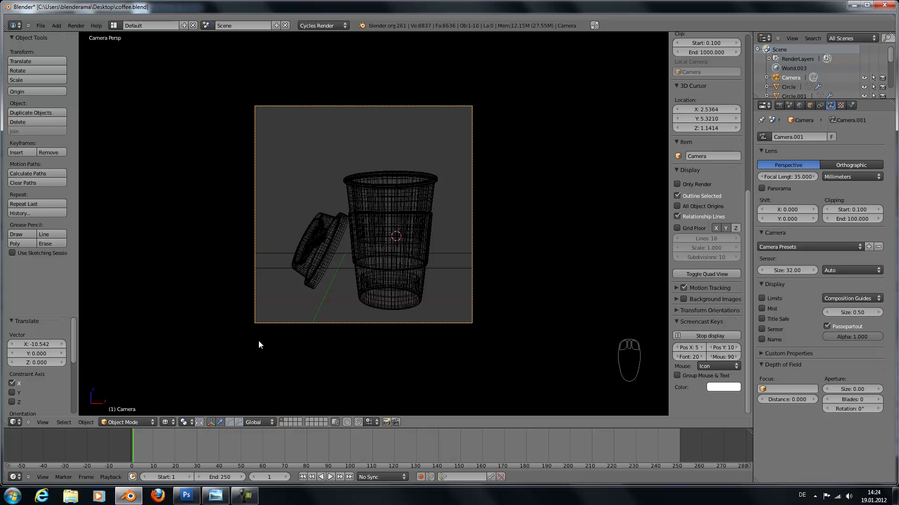
{"action": "scroll", "coordinate": [283, 330], "scroll_direction": "down", "scroll_amount": 2}
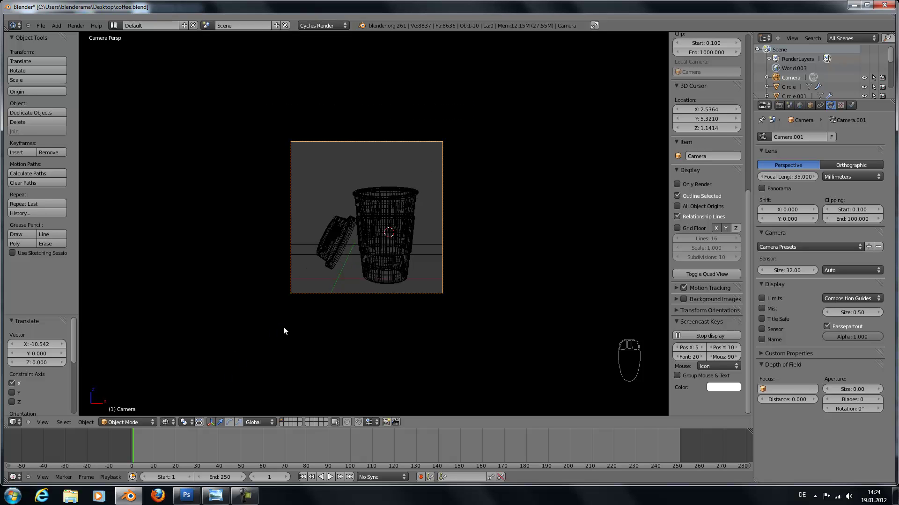
{"action": "key", "text": "z"}
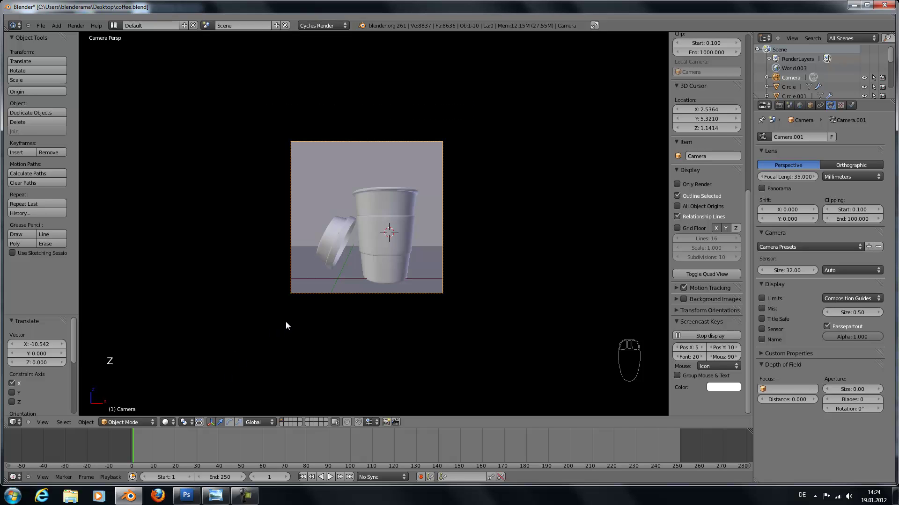
{"action": "scroll", "coordinate": [285, 322], "scroll_direction": "down", "scroll_amount": 2}
{"action": "middle_click_drag", "start_coordinate": [310, 304], "coordinate": [369, 339]}
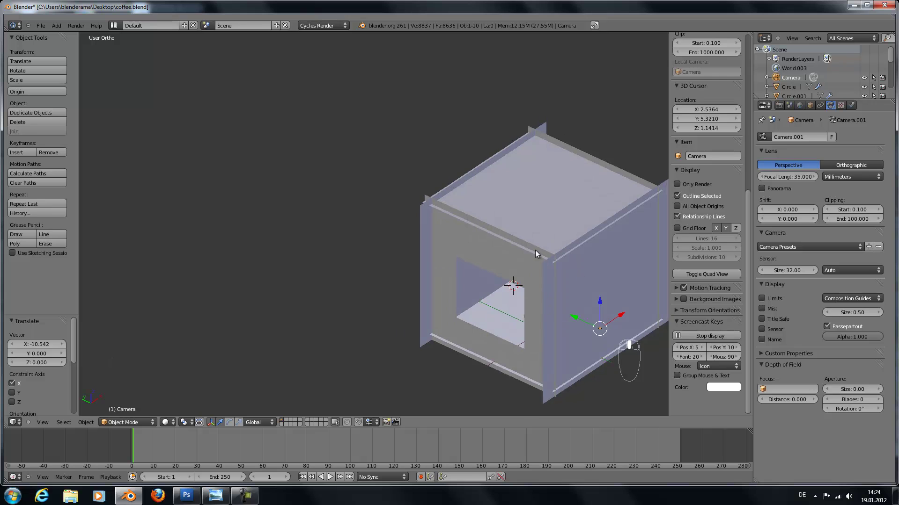
Step: Duplicate the box's front wall plane and move the copy out along X
{"action": "middle_click_drag", "start_coordinate": [535, 250], "coordinate": [310, 261]}
{"action": "right_click", "coordinate": [309, 266]}
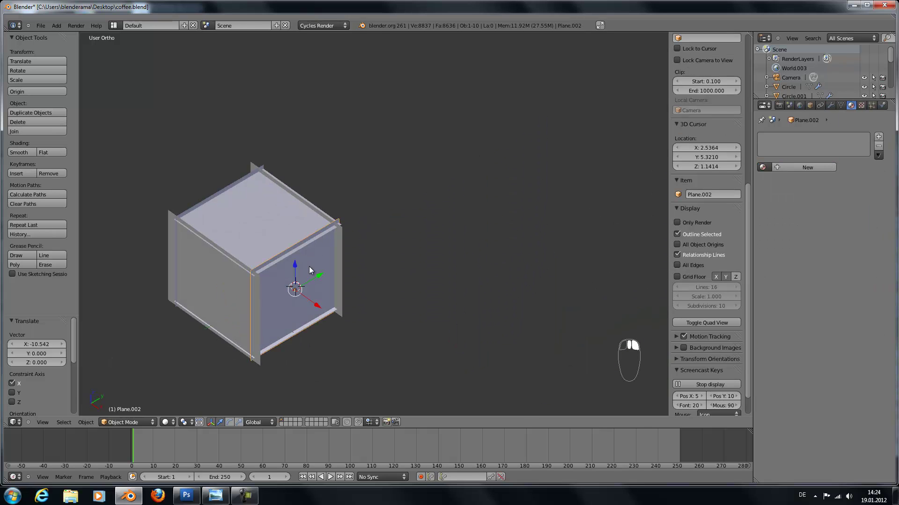
{"action": "key", "text": "shift+d"}
{"action": "right_click", "coordinate": [313, 275]}
{"action": "middle_click_drag", "start_coordinate": [338, 308], "coordinate": [421, 324]}
{"action": "key", "text": "g"}
{"action": "key", "text": "x"}
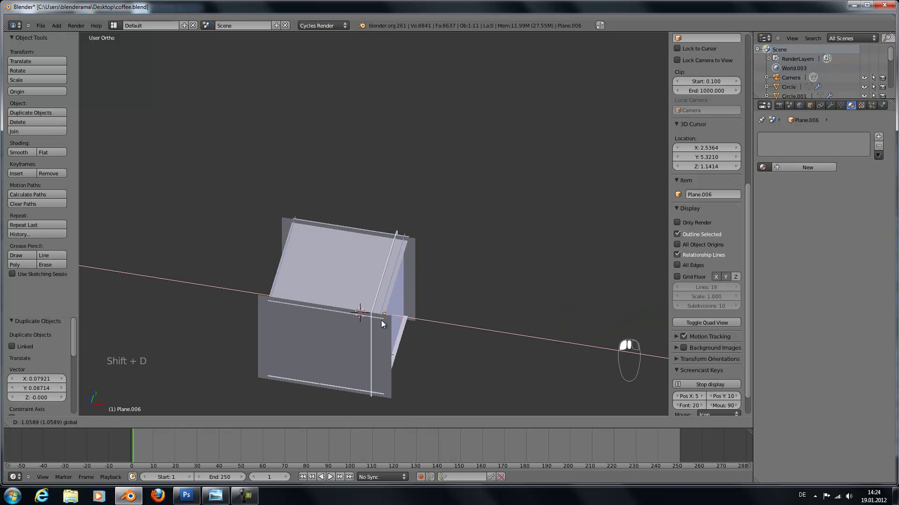
{"action": "left_click", "coordinate": [312, 324]}
Step: Scale the duplicate to 0.727 and slide it along X into the box's opening
{"action": "middle_click_drag", "start_coordinate": [312, 324], "coordinate": [529, 321]}
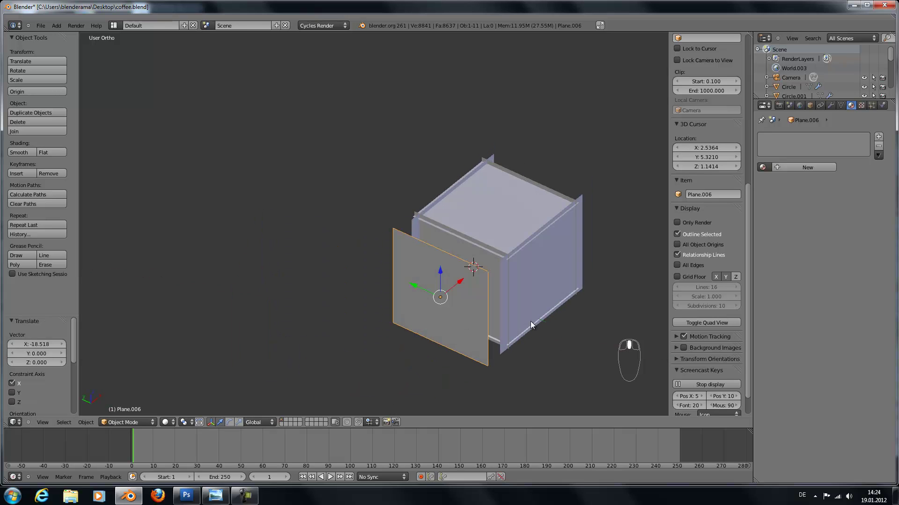
{"action": "key", "text": "s"}
{"action": "left_click", "coordinate": [465, 293]}
{"action": "key", "text": "g"}
{"action": "key", "text": "x"}
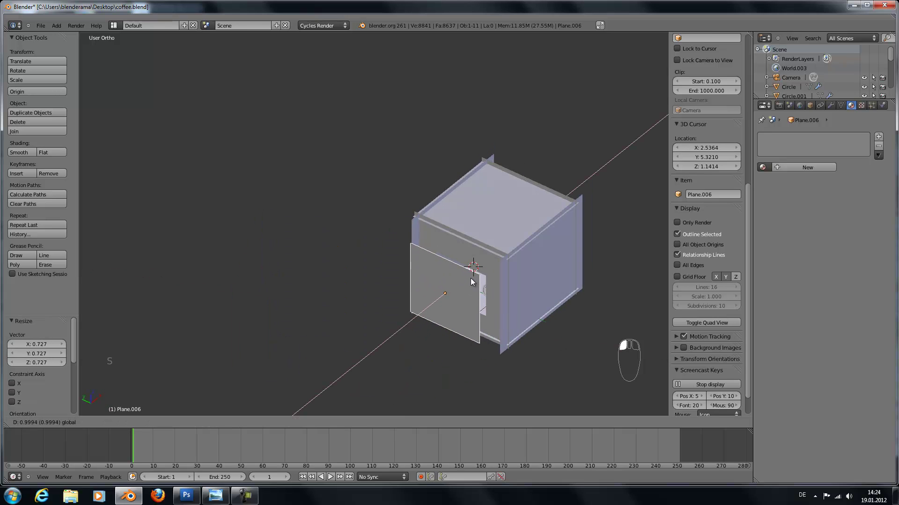
{"action": "left_click", "coordinate": [474, 276]}
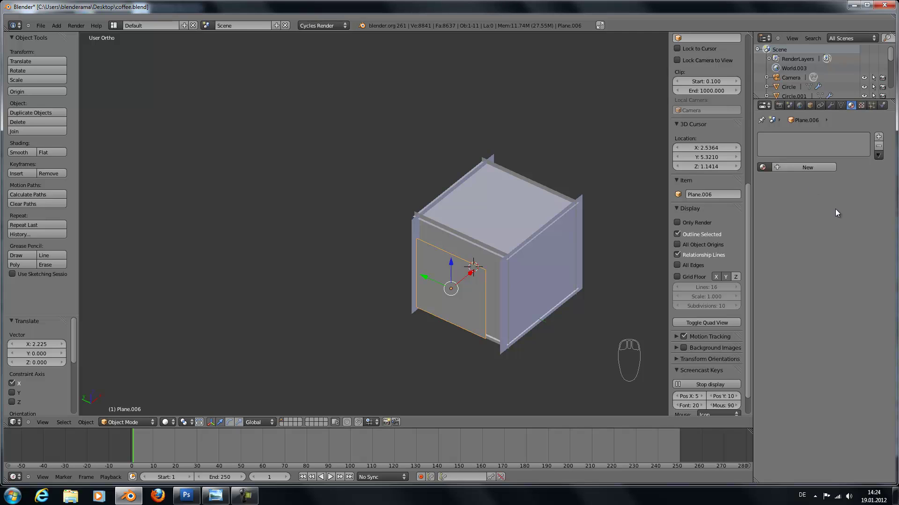
Step: Give the panel a new Emission material with hex colour ecd5b7
{"action": "left_click", "coordinate": [821, 168]}
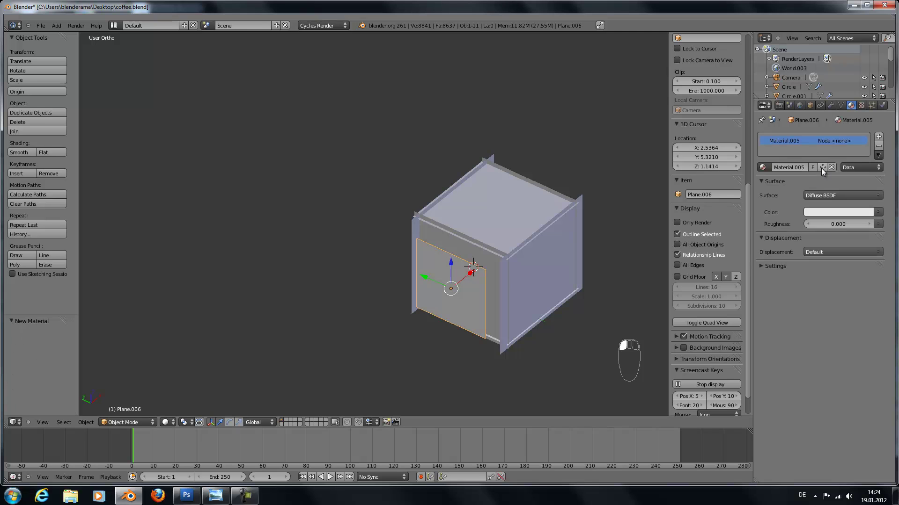
{"action": "left_click", "coordinate": [833, 194]}
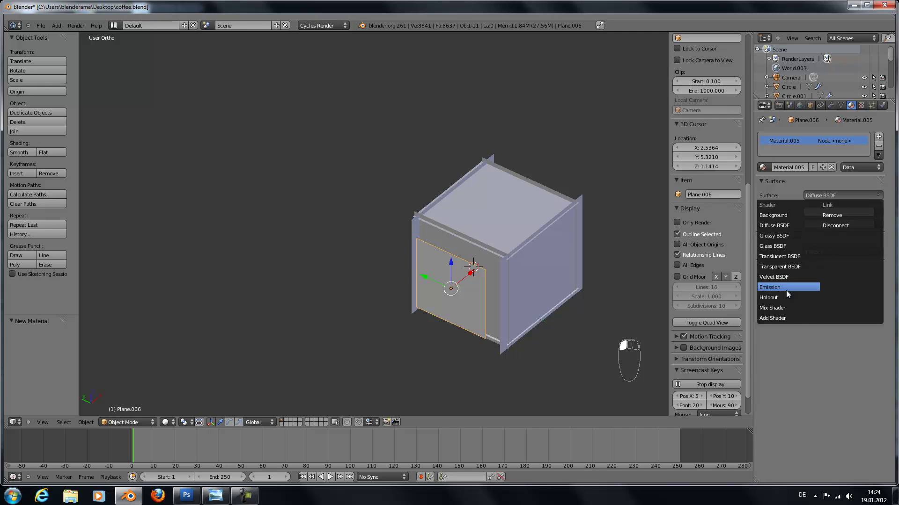
{"action": "left_click", "coordinate": [786, 293]}
{"action": "left_click", "coordinate": [832, 213]}
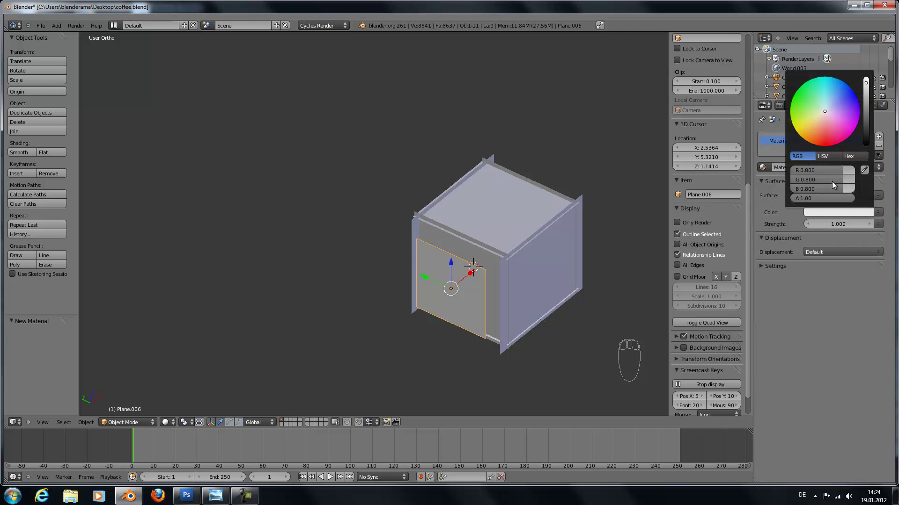
{"action": "left_click", "coordinate": [854, 156]}
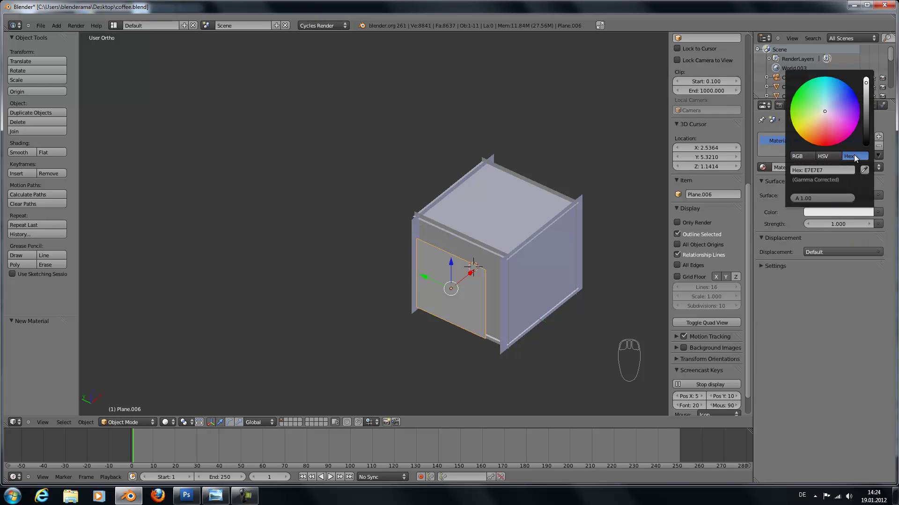
{"action": "left_click", "coordinate": [836, 172]}
{"action": "type", "text": "ecd5b7"}
{"action": "key", "text": "Return"}
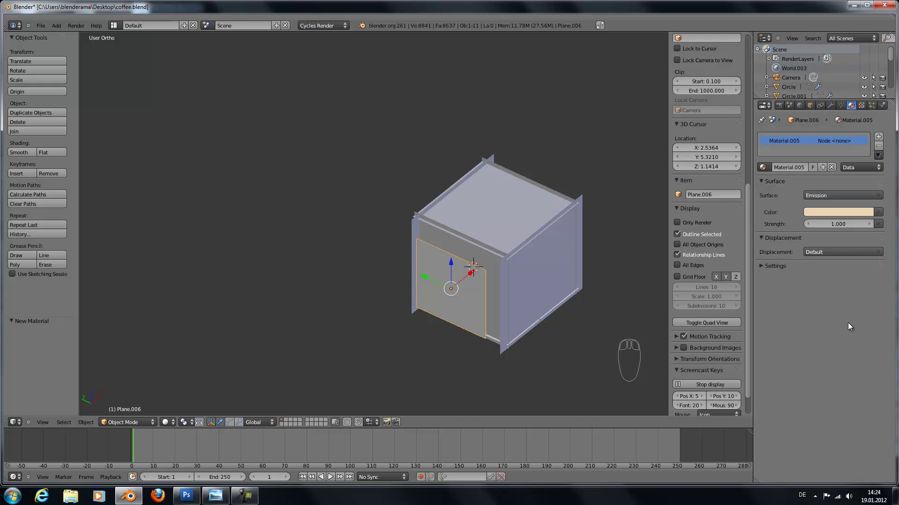
Step: Set the emission strength to 10 and shift the panel along X to 1.121
{"action": "left_click", "coordinate": [840, 223]}
{"action": "type", "text": "10"}
{"action": "key", "text": "Return"}
{"action": "key", "text": "Tab"}
{"action": "key", "text": "Tab"}
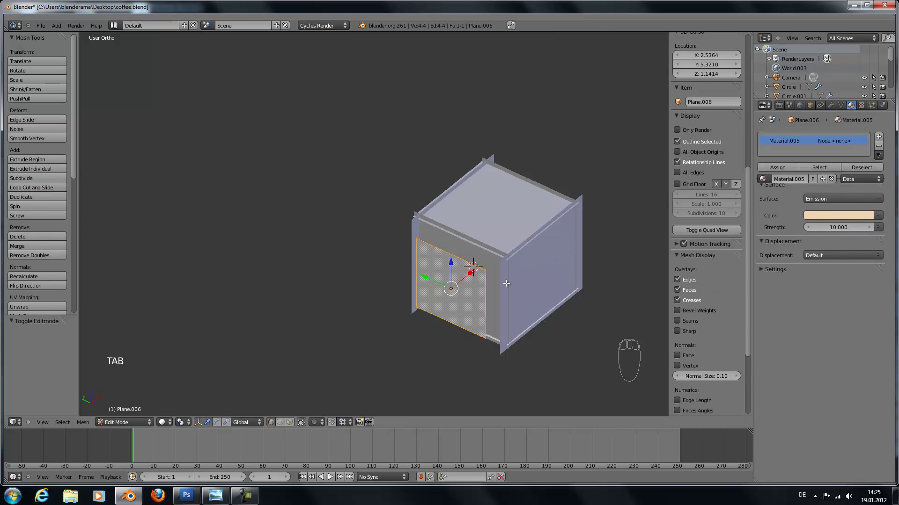
{"action": "middle_click_drag", "start_coordinate": [500, 276], "coordinate": [363, 387]}
{"action": "left_click_drag", "start_coordinate": [364, 375], "coordinate": [371, 369]}
{"action": "middle_click_drag", "start_coordinate": [372, 358], "coordinate": [405, 305]}
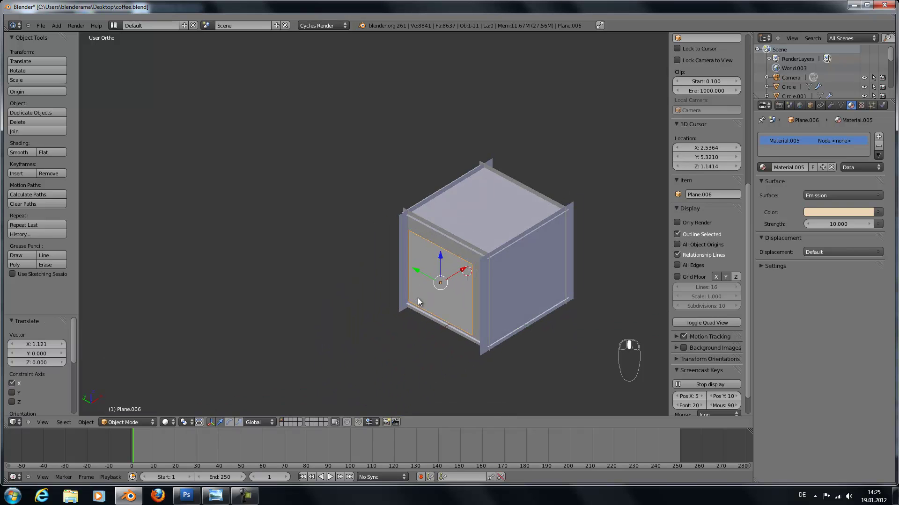
{"action": "key", "text": "KP_0"}
Step: Set the world colour to hex fff6dd at strength 0.800 and switch the viewport to Rendered
{"action": "scroll", "coordinate": [419, 288], "scroll_direction": "up", "scroll_amount": 6}
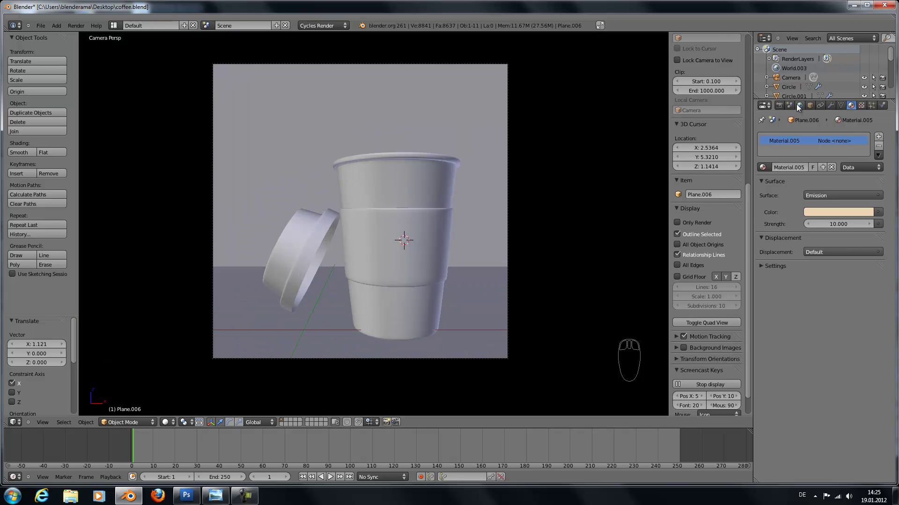
{"action": "left_click", "coordinate": [798, 105]}
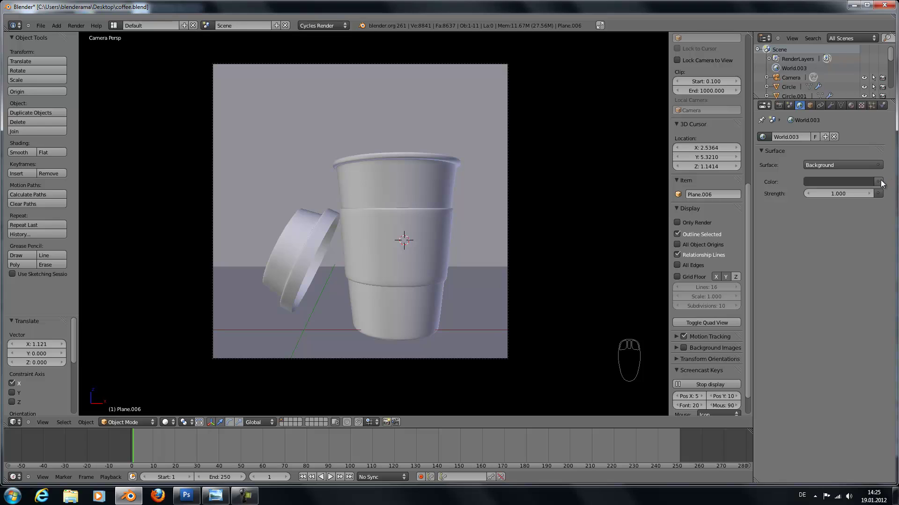
{"action": "left_click", "coordinate": [860, 182]}
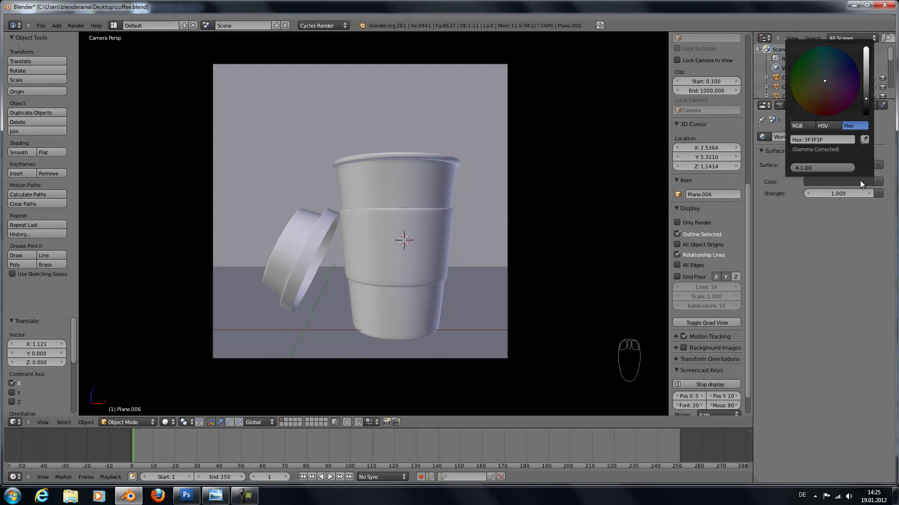
{"action": "left_click", "coordinate": [823, 139]}
{"action": "type", "text": "ff"}
{"action": "type", "text": "f6dd"}
{"action": "key", "text": "Return"}
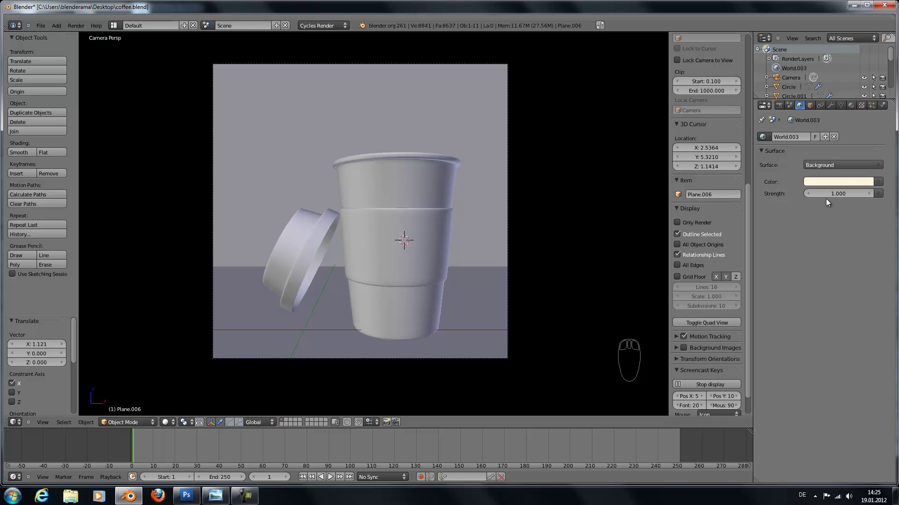
{"action": "left_click", "coordinate": [807, 192]}
{"action": "left_click", "coordinate": [807, 192]}
{"action": "left_click", "coordinate": [166, 423]}
{"action": "left_click", "coordinate": [189, 361]}
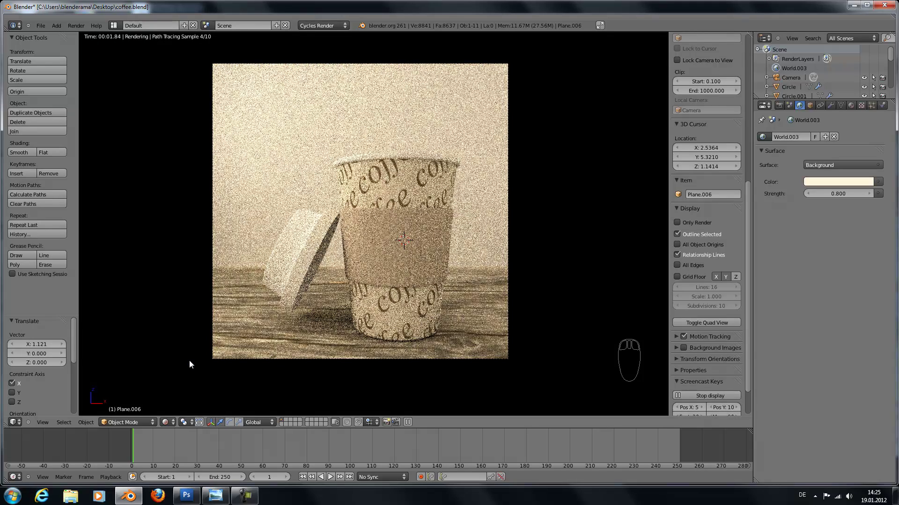
Step: Save the blend file and select the Plane.003 backdrop
{"action": "left_click", "coordinate": [40, 26]}
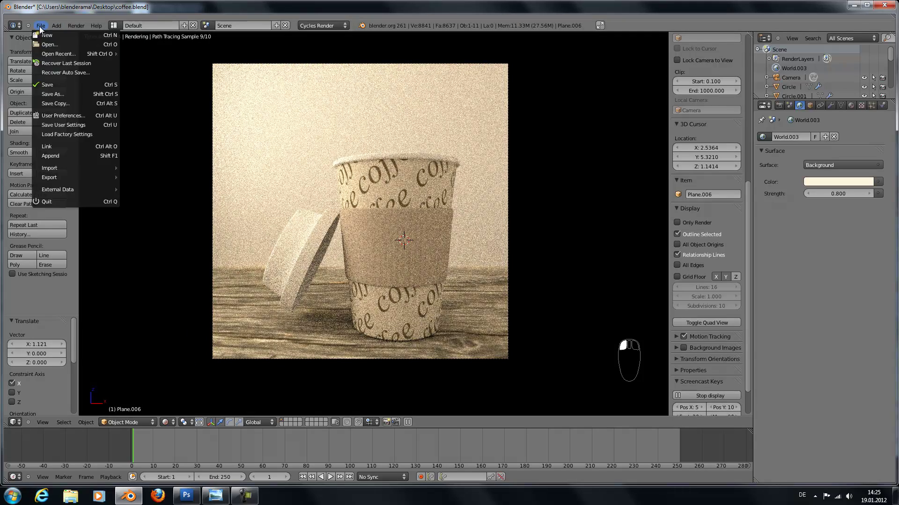
{"action": "left_click", "coordinate": [56, 85]}
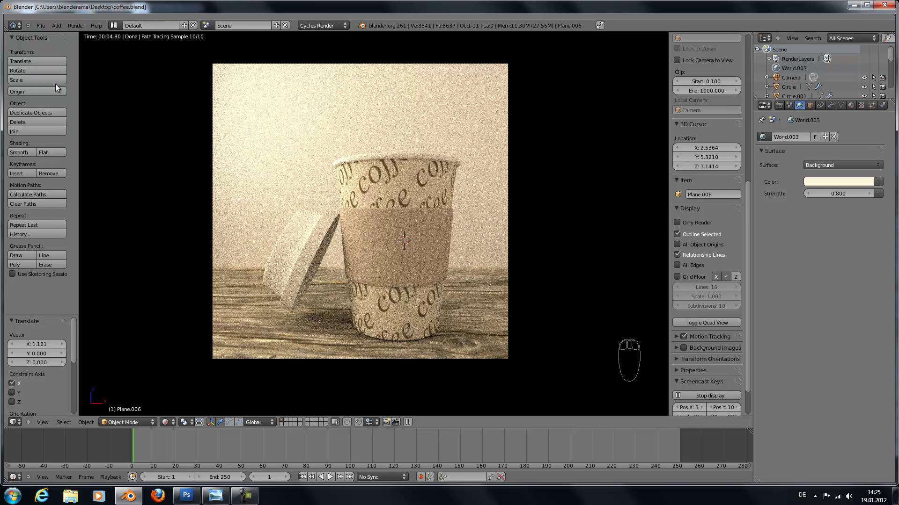
{"action": "right_click", "coordinate": [417, 106]}
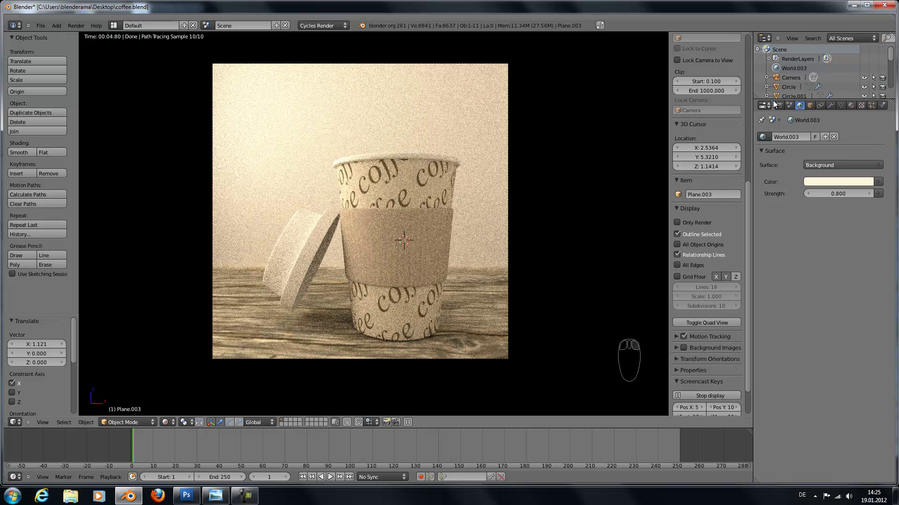
Step: Give Plane.003 a new diffuse material and darken its colour to grey BBBBBB
{"action": "left_click", "coordinate": [851, 105]}
{"action": "left_click", "coordinate": [382, 120]}
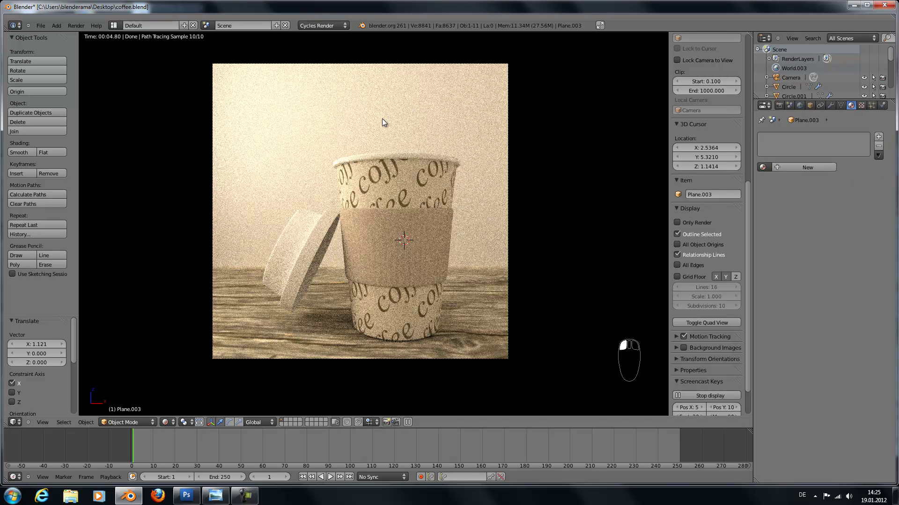
{"action": "left_click", "coordinate": [829, 168]}
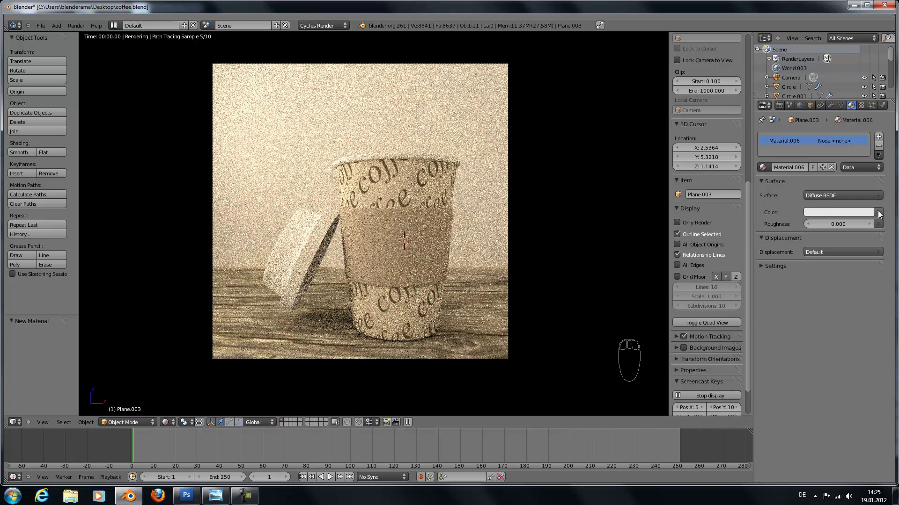
{"action": "left_click", "coordinate": [876, 212]}
{"action": "left_click", "coordinate": [855, 211]}
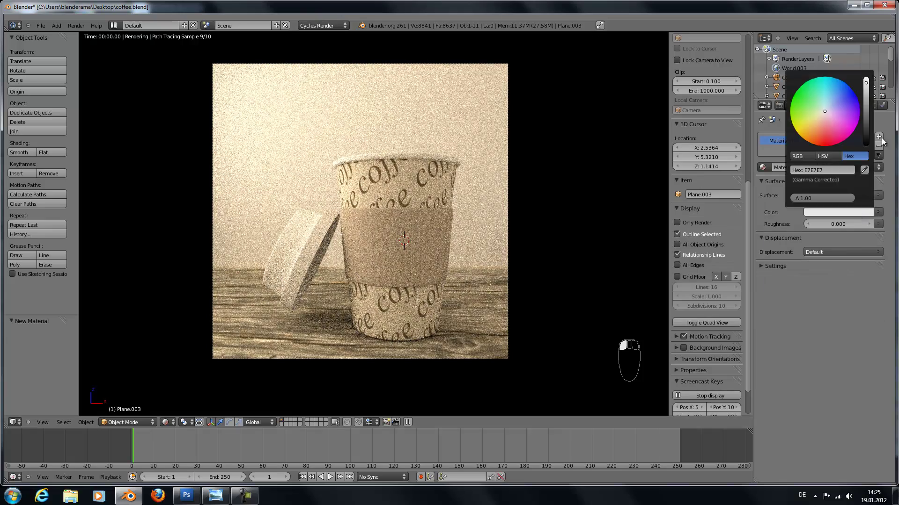
{"action": "left_click", "coordinate": [863, 210]}
{"action": "left_click", "coordinate": [867, 96]}
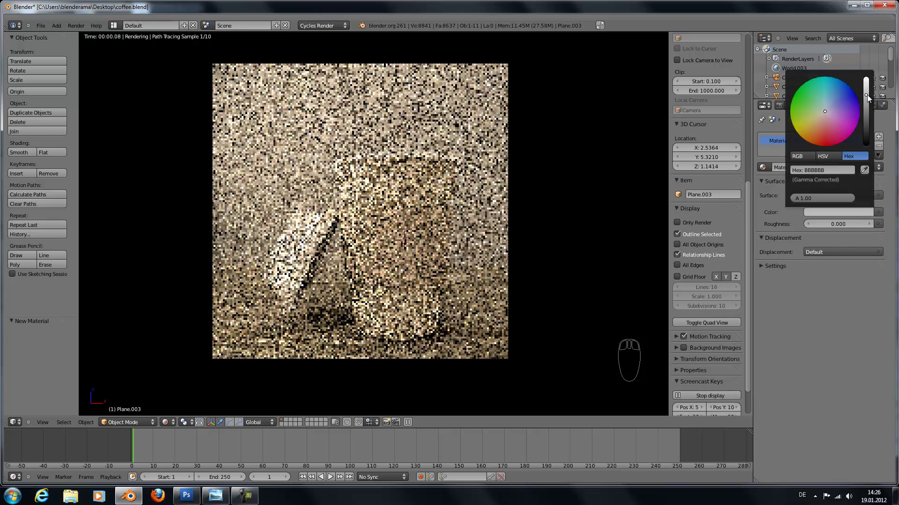
{"action": "left_click", "coordinate": [869, 95]}
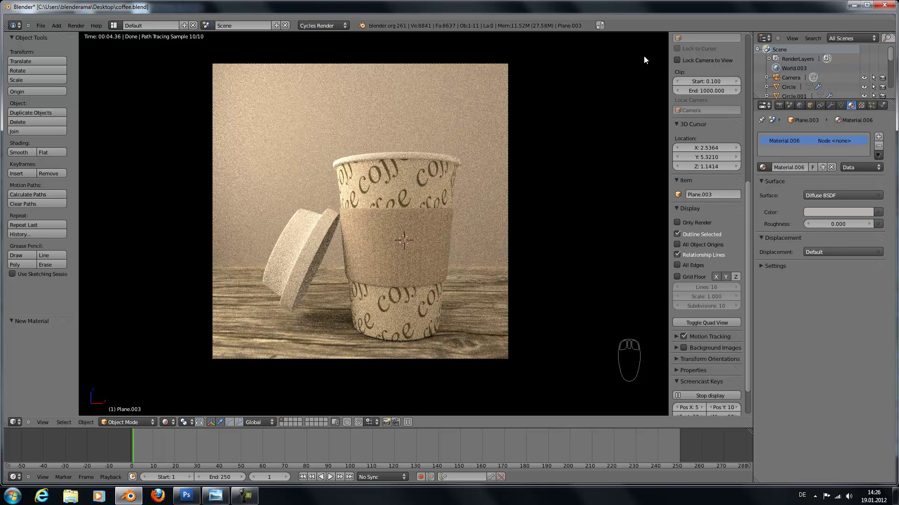
Step: Orbit the camera around the cup with Lock Camera to View, then select the camera
{"action": "left_click", "coordinate": [677, 60]}
{"action": "middle_click_drag", "start_coordinate": [403, 233], "coordinate": [406, 228]}
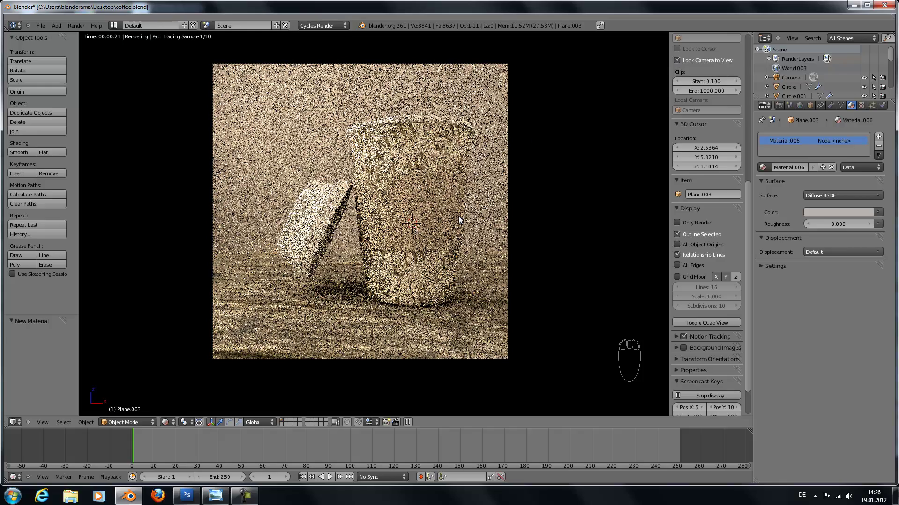
{"action": "left_click", "coordinate": [690, 59]}
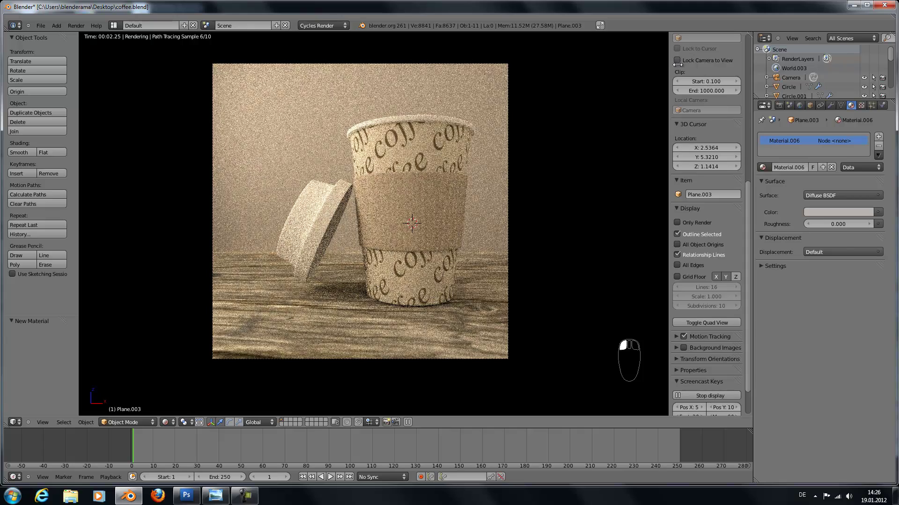
{"action": "scroll", "coordinate": [709, 135], "scroll_direction": "up", "scroll_amount": 13}
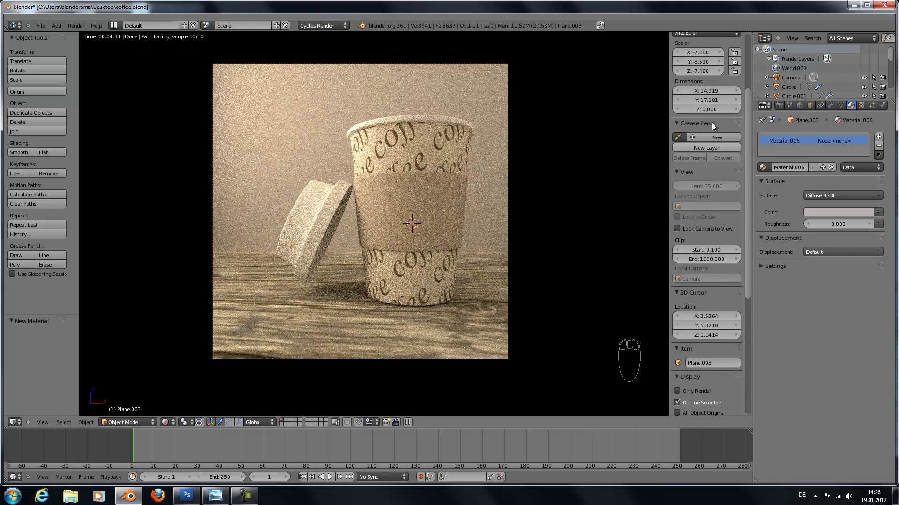
{"action": "right_click", "coordinate": [508, 159]}
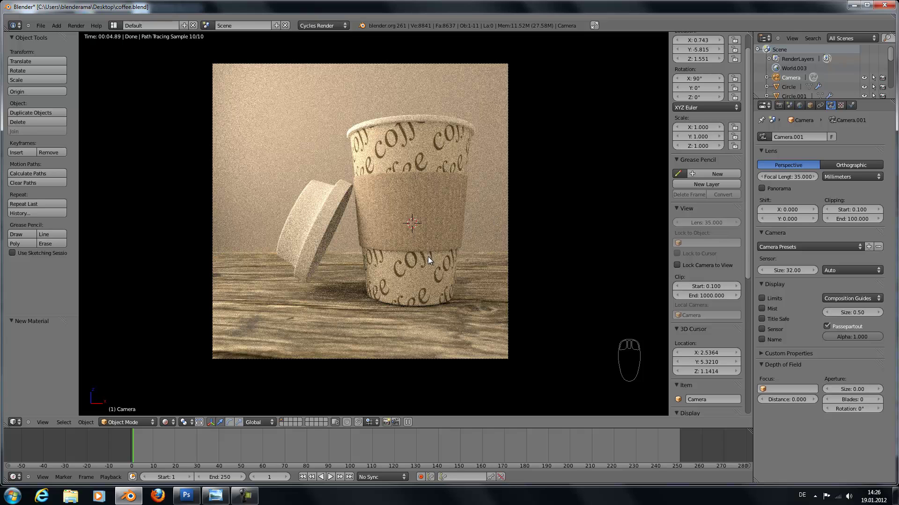
Step: Enlarge the cup, sleeve and lid together 1.105 times and nudge them up and right
{"action": "key", "text": "z"}
{"action": "right_click", "coordinate": [449, 212]}
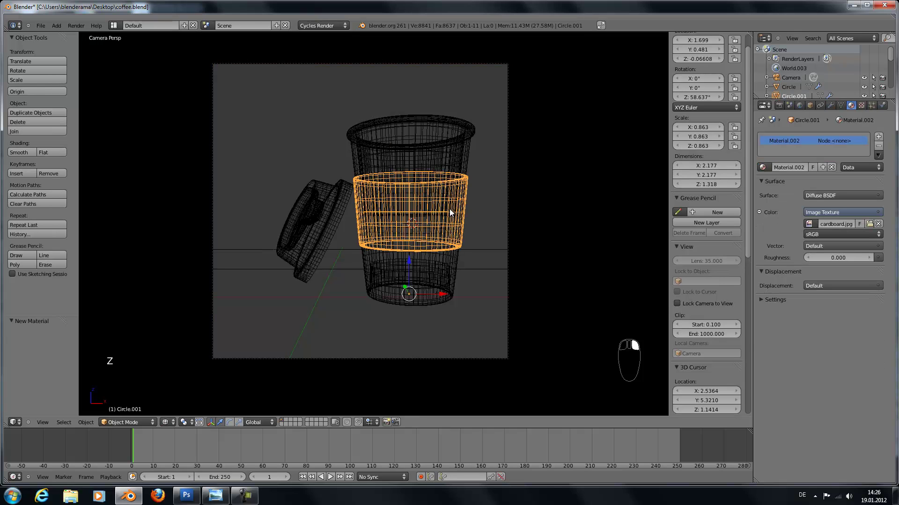
{"action": "key", "text": "a"}
{"action": "right_click", "coordinate": [437, 143]}
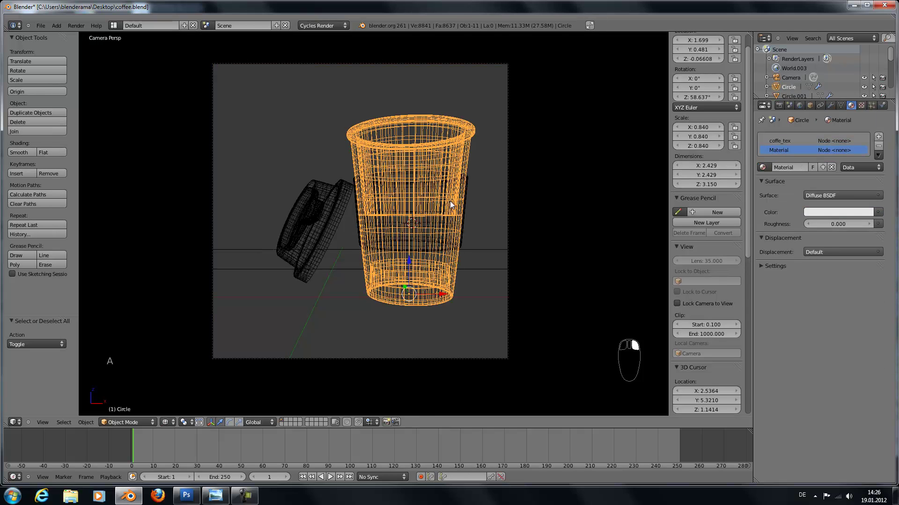
{"action": "right_click", "coordinate": [462, 194], "text": "shift"}
{"action": "right_click", "coordinate": [315, 215], "text": "shift"}
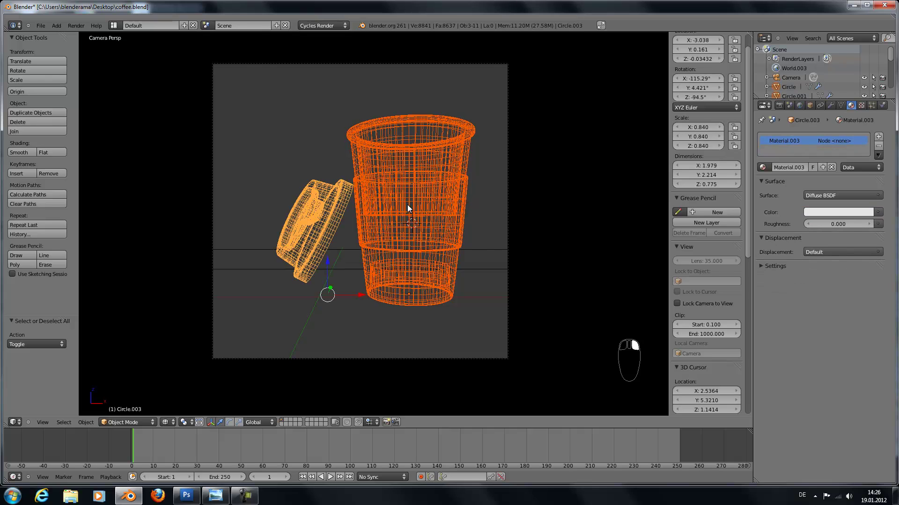
{"action": "key", "text": "s"}
{"action": "left_click", "coordinate": [429, 208]}
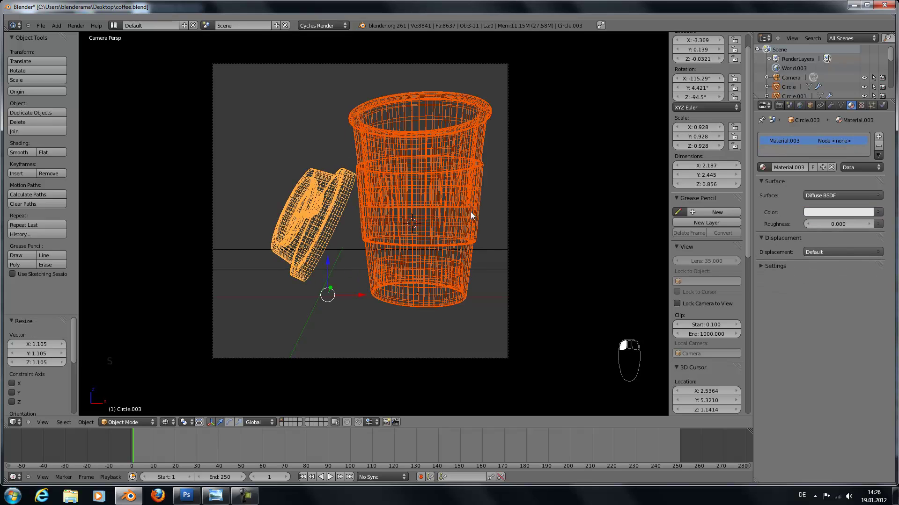
{"action": "key", "text": "shift+z"}
{"action": "key", "text": "g"}
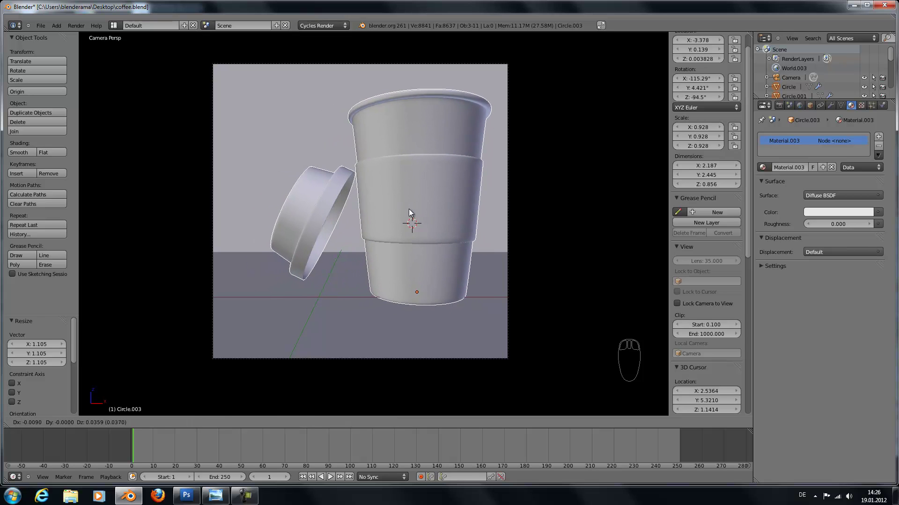
{"action": "left_click", "coordinate": [413, 221]}
Step: Tilt the camera 6.7° about X to 96.7°
{"action": "right_click", "coordinate": [509, 272]}
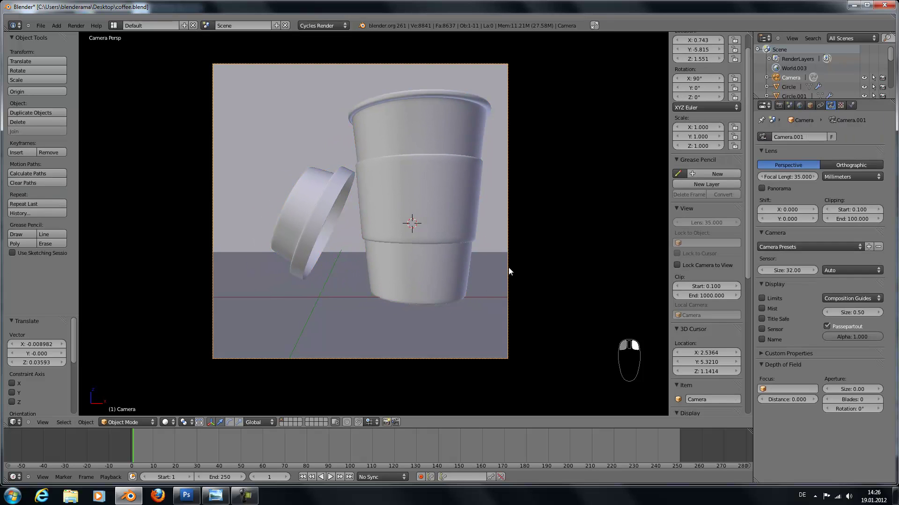
{"action": "key", "text": "r"}
{"action": "key", "text": "x"}
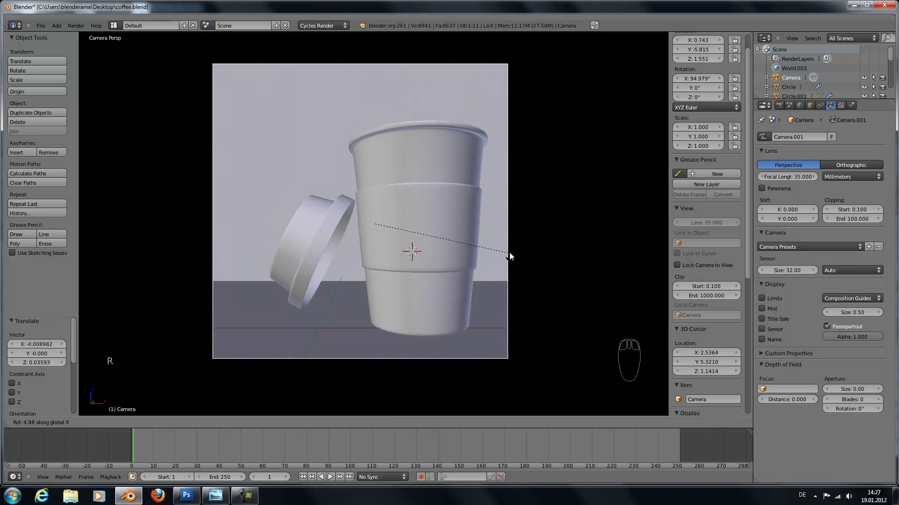
{"action": "left_click", "coordinate": [509, 248]}
{"action": "middle_click_drag", "start_coordinate": [478, 266], "coordinate": [473, 257], "text": "shift"}
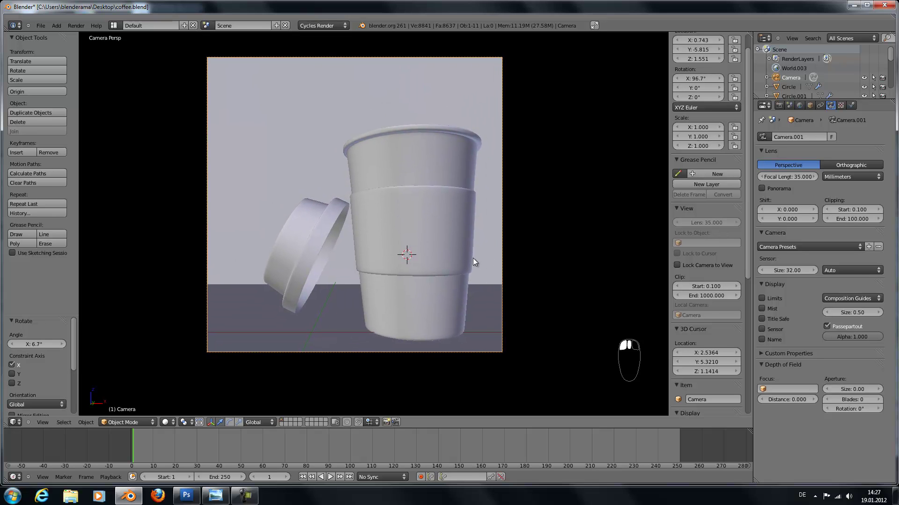
{"action": "right_click", "coordinate": [336, 241]}
Step: Isolate the lid and move it to a new spot in the camera view
{"action": "key", "text": "KP_Divide"}
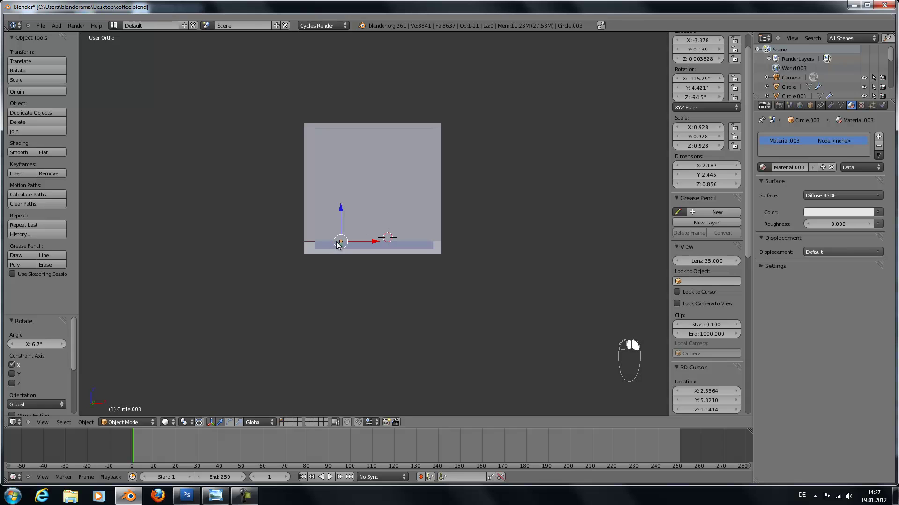
{"action": "middle_click_drag", "start_coordinate": [338, 244], "coordinate": [374, 257]}
{"action": "key", "text": "KP_0"}
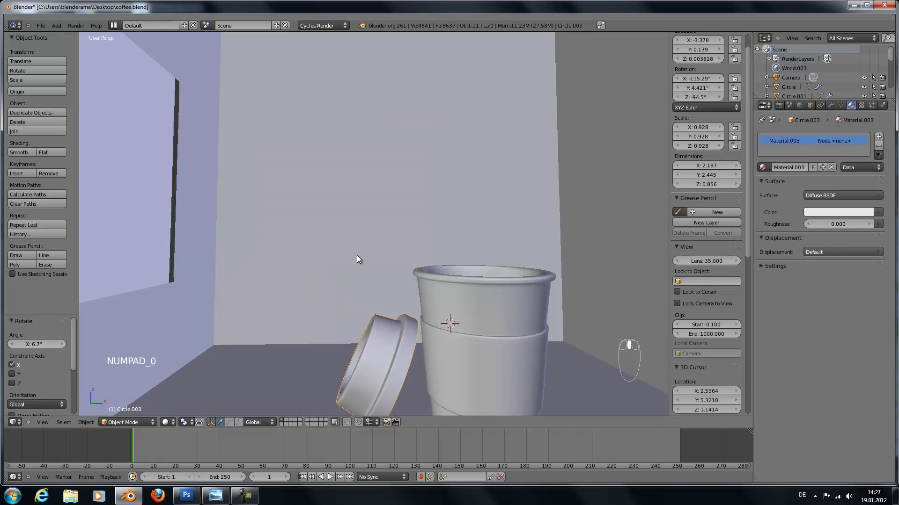
{"action": "key", "text": "g"}
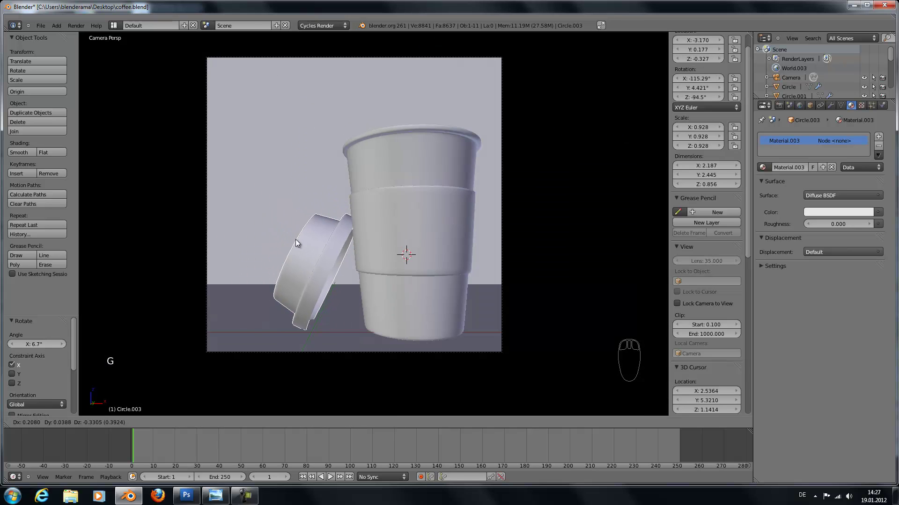
{"action": "left_click", "coordinate": [311, 242]}
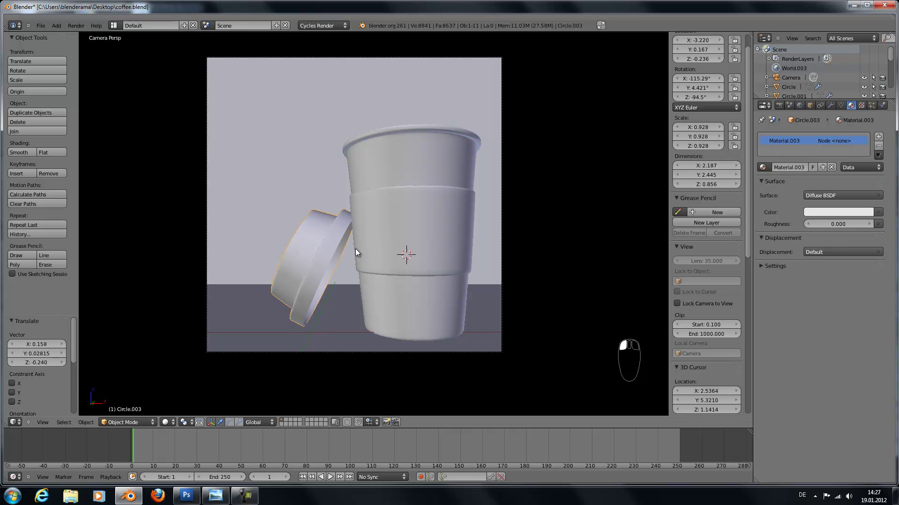
Step: Rotate the lid's mesh in Edit Mode and frame it in orthographic wireframe
{"action": "key", "text": "Tab"}
{"action": "key", "text": "r"}
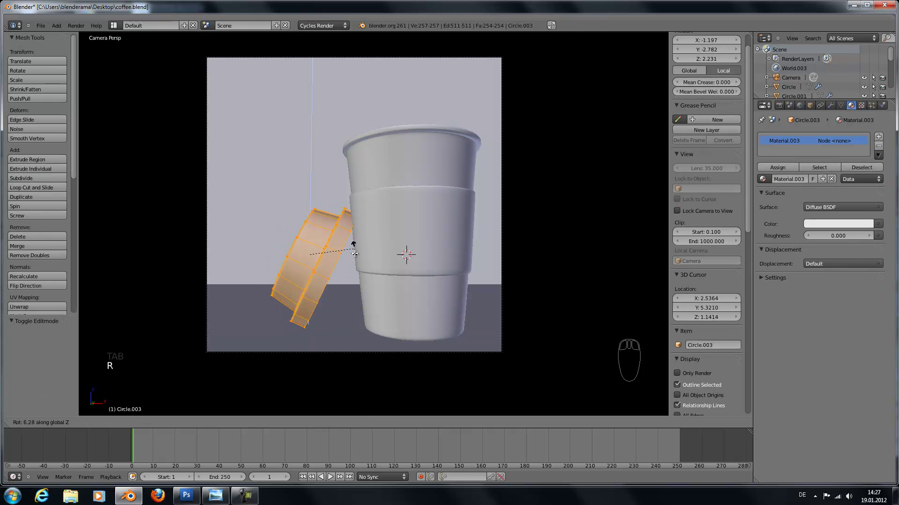
{"action": "left_click", "coordinate": [355, 253]}
{"action": "key", "text": "KP_5"}
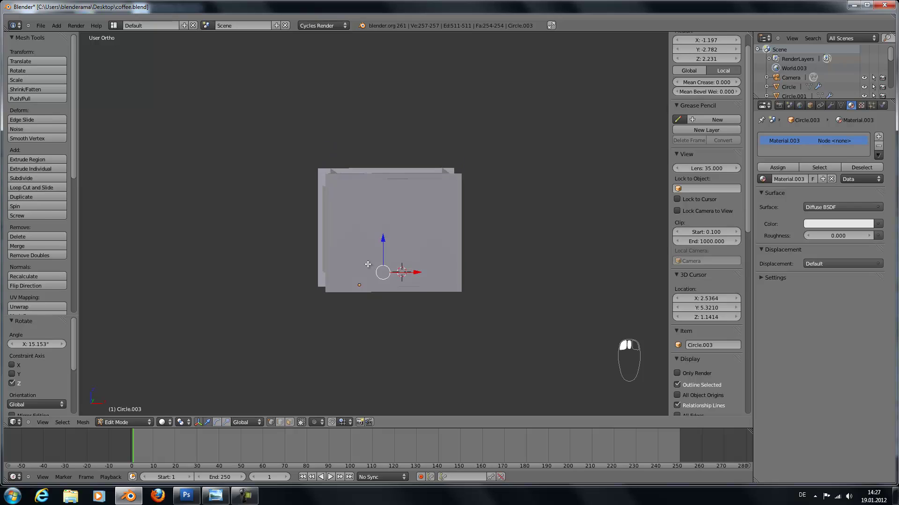
{"action": "key", "text": "z"}
{"action": "key", "text": "KP_Enter"}
{"action": "key", "text": "KP_Decimal"}
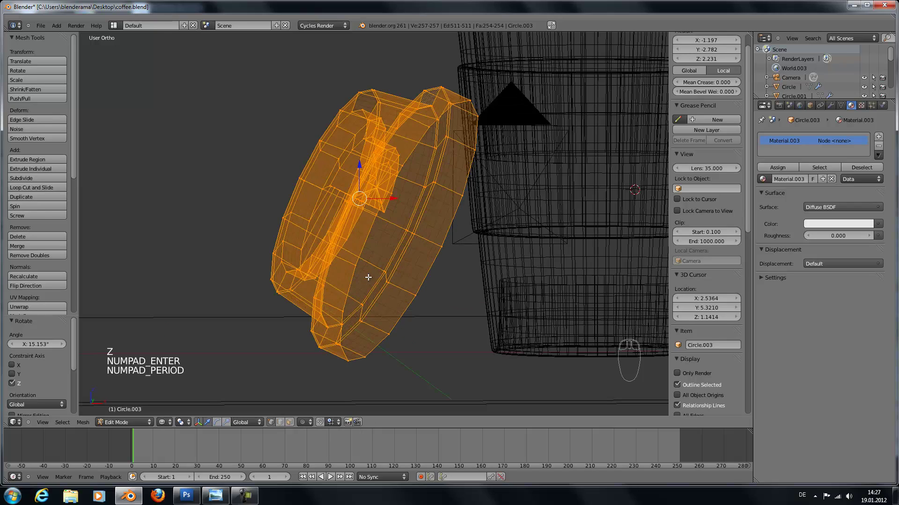
Step: Rotate the lid mesh further and slide it slightly along Y
{"action": "middle_click_drag", "start_coordinate": [457, 195], "coordinate": [436, 228]}
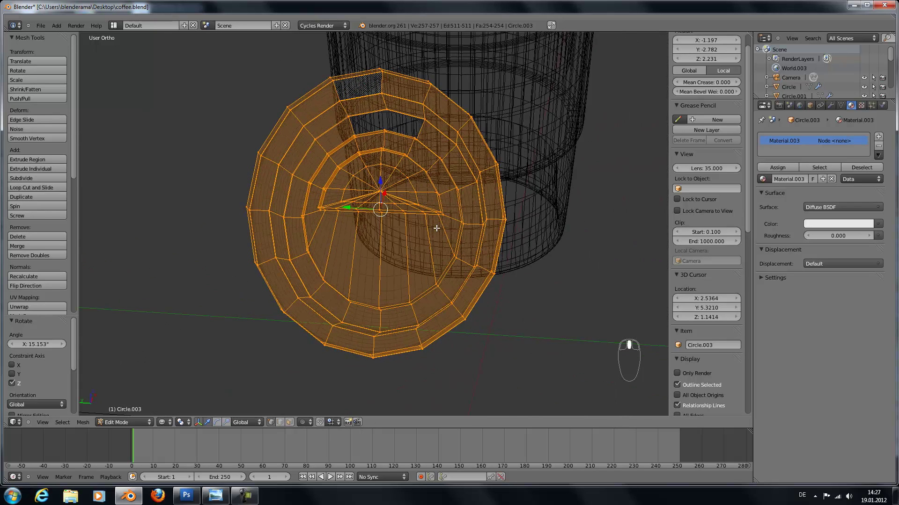
{"action": "key", "text": "r"}
{"action": "key", "text": "r"}
{"action": "left_click", "coordinate": [438, 207]}
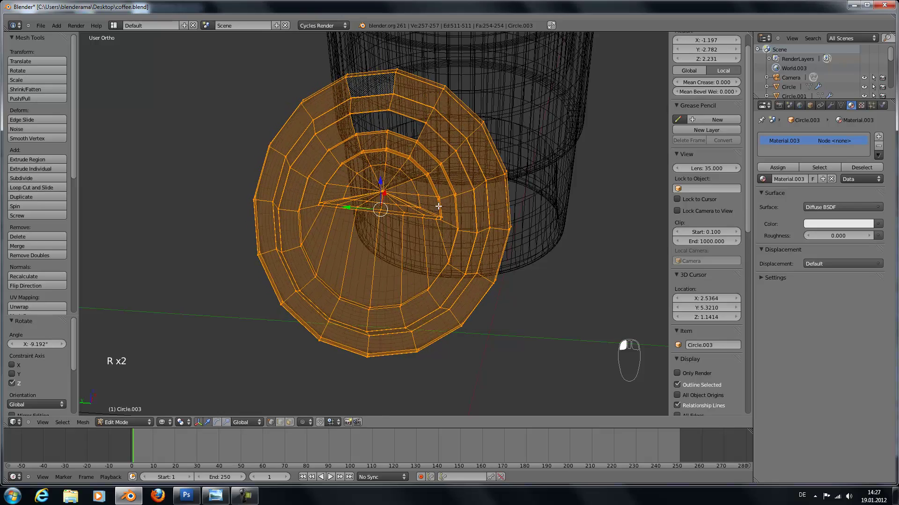
{"action": "left_click_drag", "start_coordinate": [346, 207], "coordinate": [389, 209]}
{"action": "key", "text": "r"}
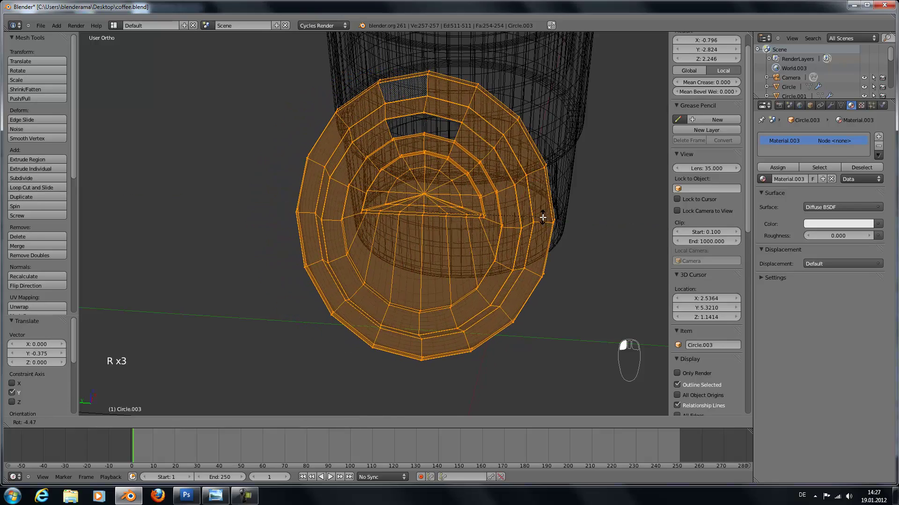
{"action": "left_click", "coordinate": [527, 216]}
{"action": "key", "text": "Tab"}
Step: Check from the camera in solid shading and tilt the lid a little more against the sleeve
{"action": "key", "text": "KP_0"}
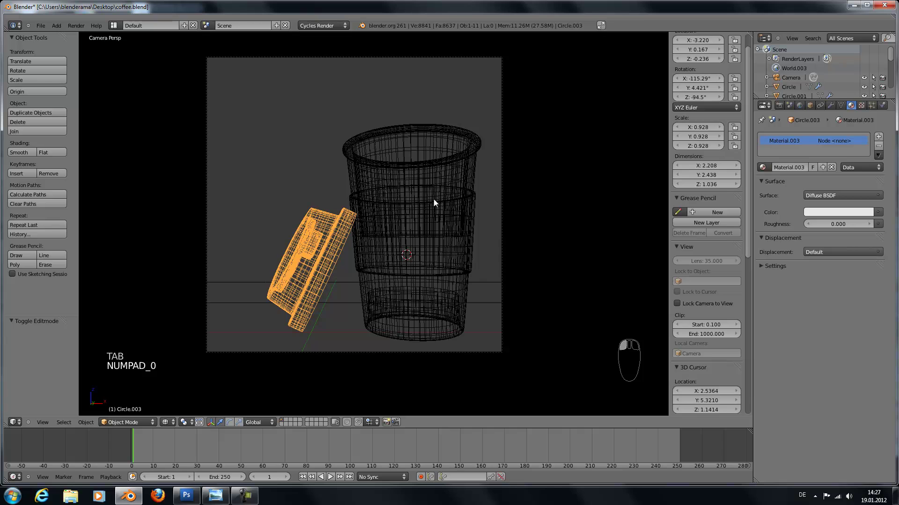
{"action": "key", "text": "z"}
{"action": "key", "text": "Tab"}
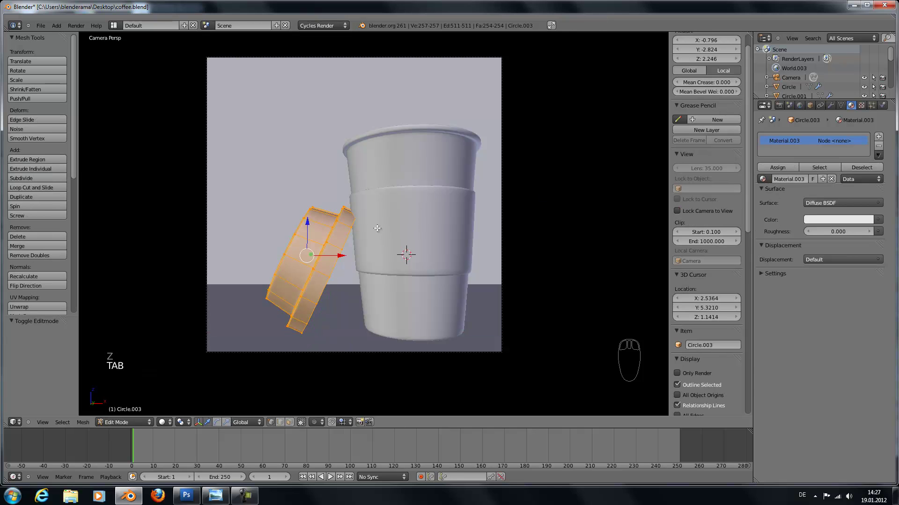
{"action": "key", "text": "r"}
{"action": "left_click", "coordinate": [376, 218]}
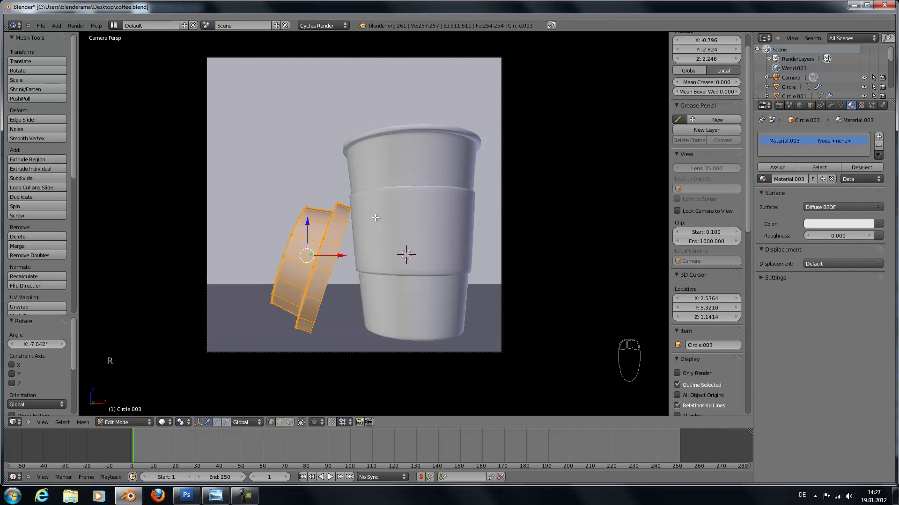
{"action": "key", "text": "Tab"}
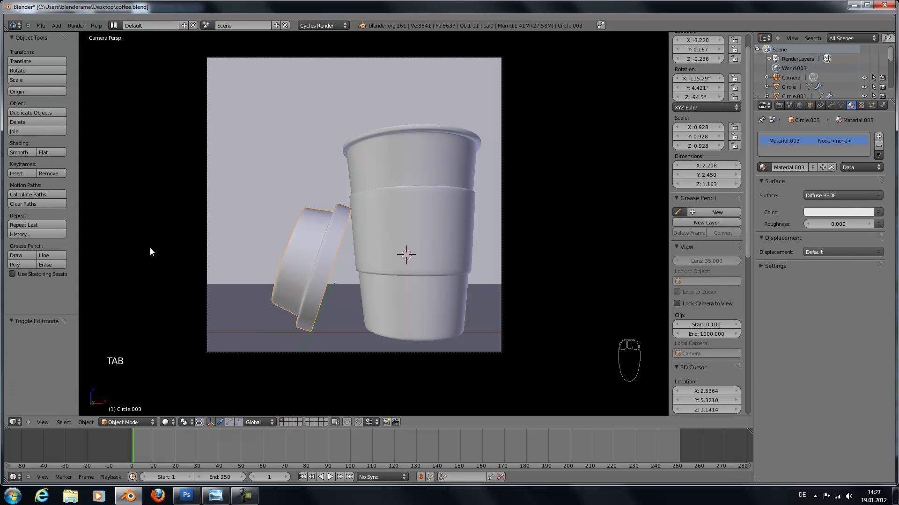
Step: Save the scene, then select the camera in wireframe view
{"action": "left_click", "coordinate": [41, 26]}
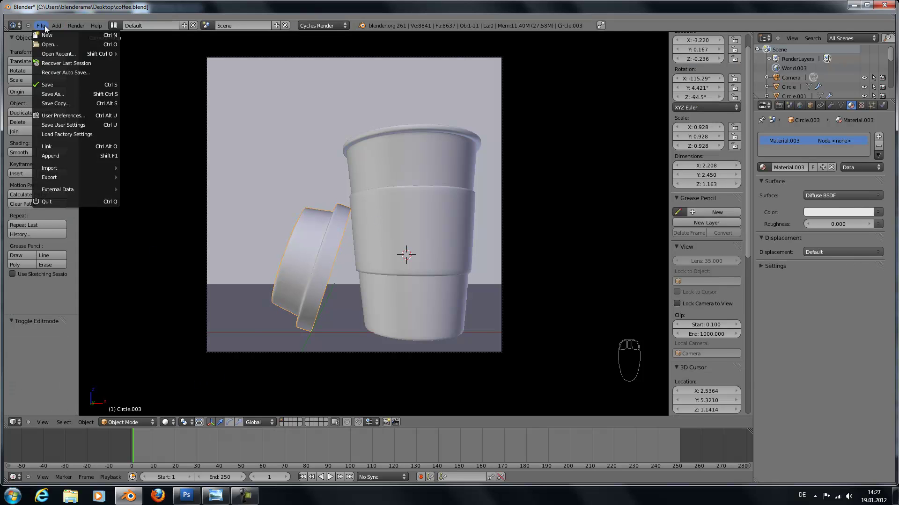
{"action": "left_click", "coordinate": [63, 87]}
{"action": "middle_click_drag", "start_coordinate": [356, 294], "coordinate": [435, 372]}
{"action": "key", "text": "z"}
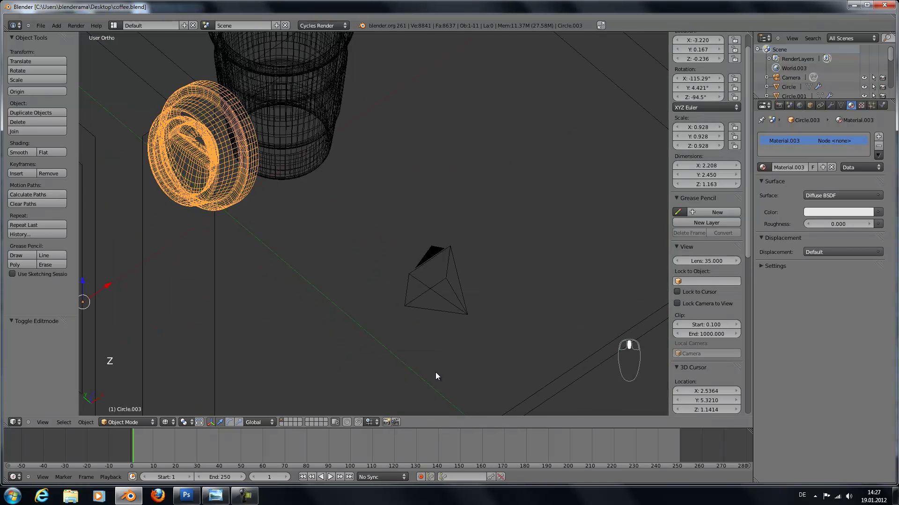
{"action": "right_click", "coordinate": [446, 291]}
Step: Show the camera limits and set the depth-of-field distance to 5.440, viewing through the camera
{"action": "scroll", "coordinate": [319, 223], "scroll_direction": "down", "scroll_amount": 4}
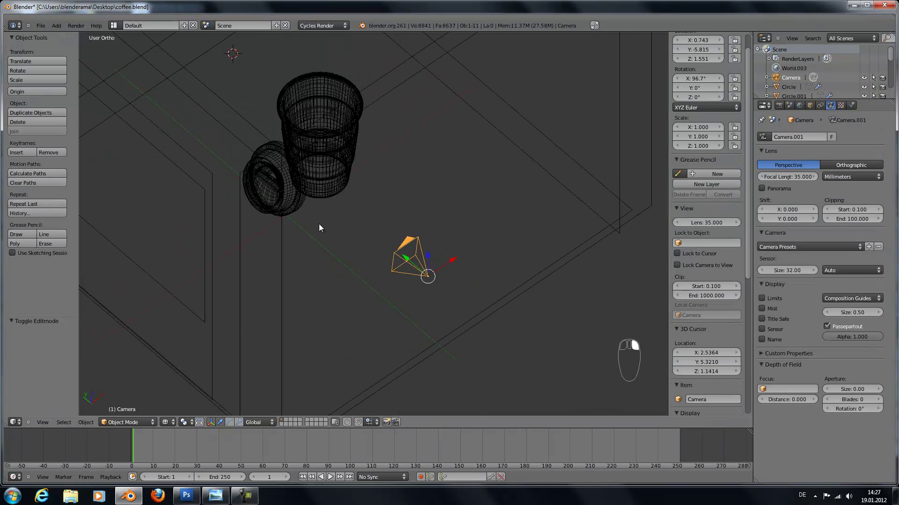
{"action": "middle_click_drag", "start_coordinate": [391, 242], "coordinate": [414, 245]}
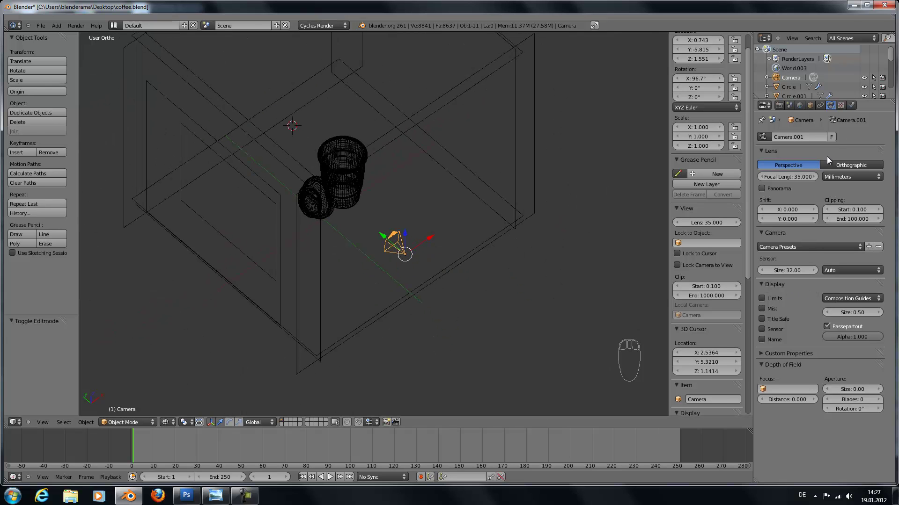
{"action": "left_click", "coordinate": [764, 297]}
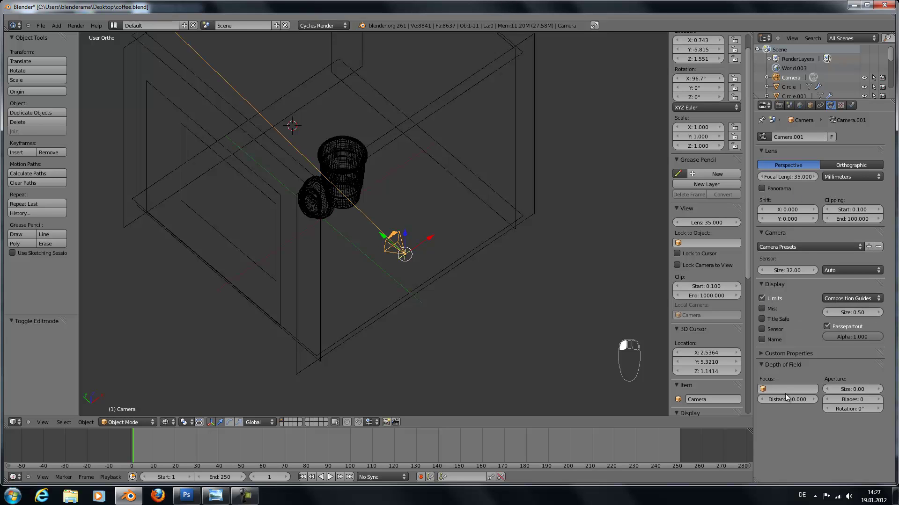
{"action": "left_click_drag", "start_coordinate": [787, 399], "coordinate": [795, 397]}
{"action": "left_click_drag", "start_coordinate": [780, 399], "coordinate": [789, 399]}
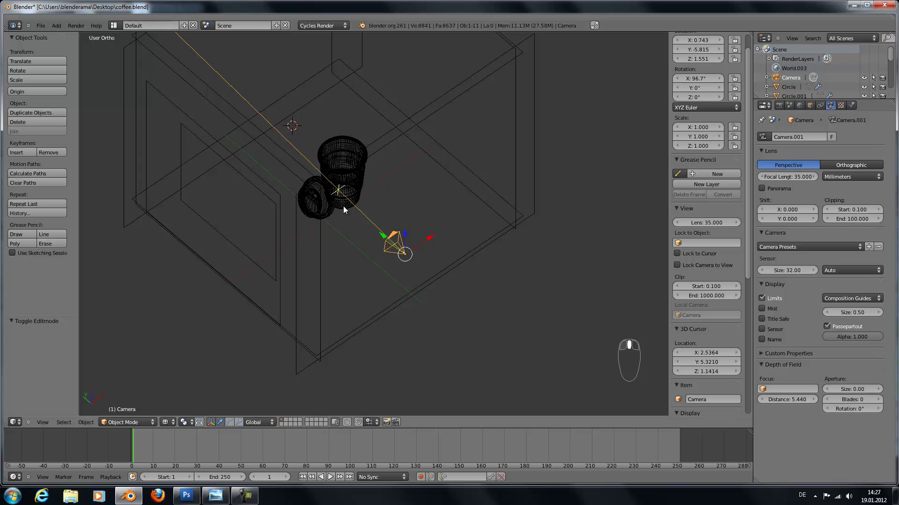
{"action": "middle_click_drag", "start_coordinate": [343, 206], "coordinate": [352, 240]}
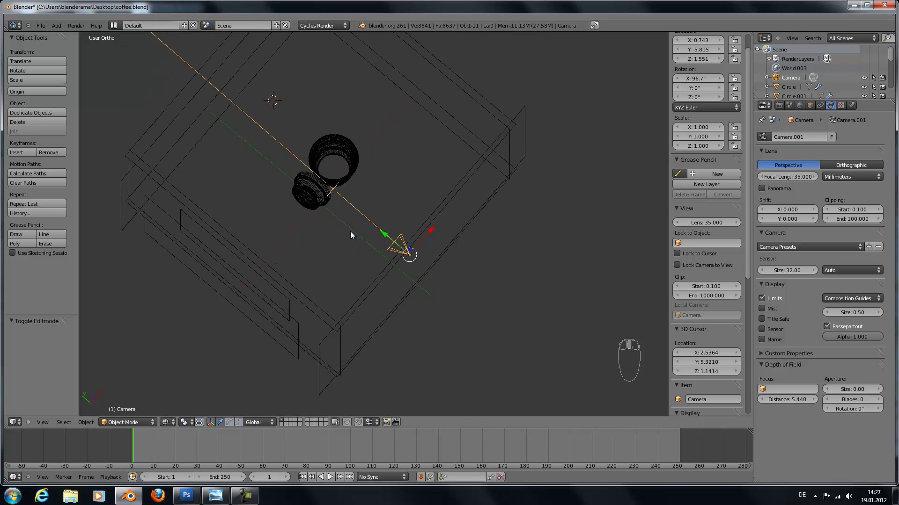
{"action": "key", "text": "KP_0"}
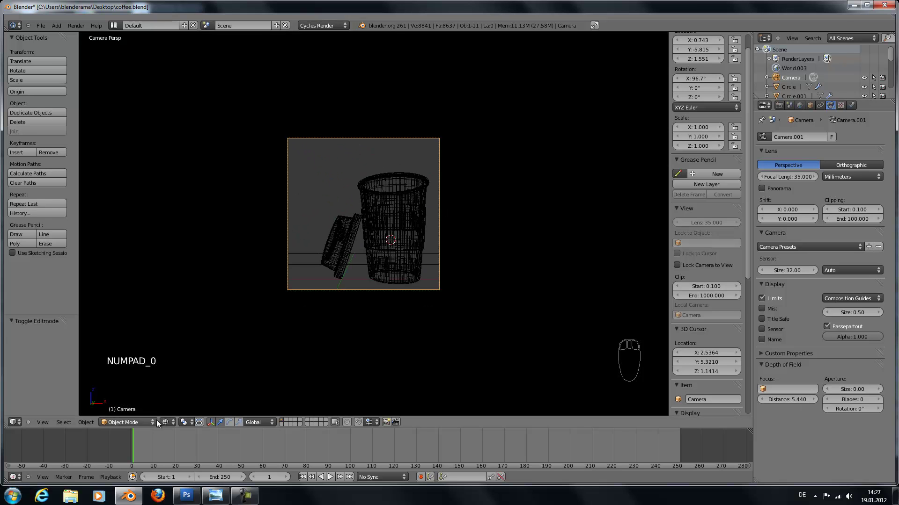
Step: Switch the viewport shading to Rendered for a live Cycles preview
{"action": "left_click", "coordinate": [166, 422]}
{"action": "left_click", "coordinate": [190, 361]}
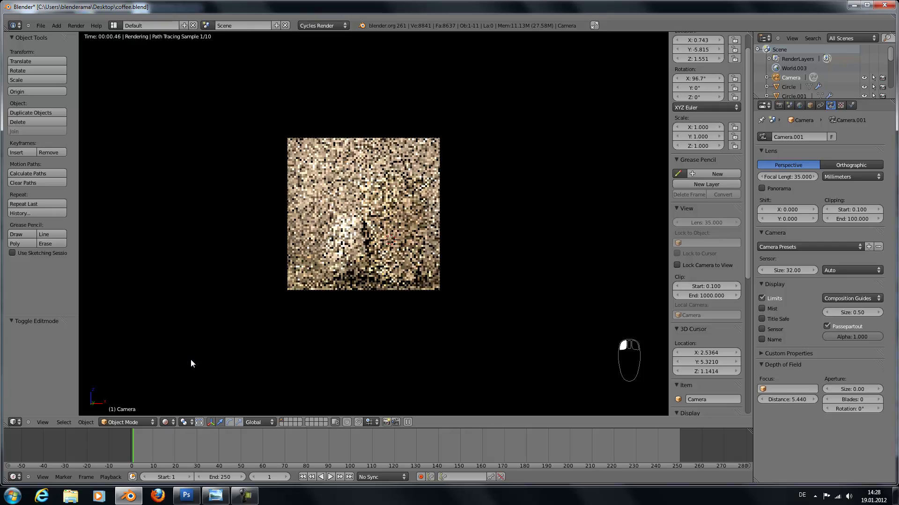
{"action": "scroll", "coordinate": [440, 250], "scroll_direction": "up", "scroll_amount": 3}
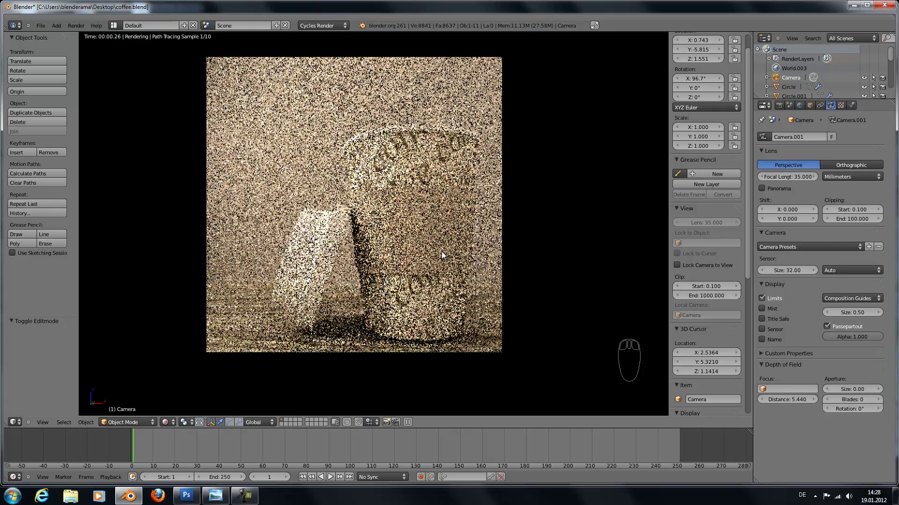
{"action": "scroll", "coordinate": [442, 252], "scroll_direction": "up", "scroll_amount": 2}
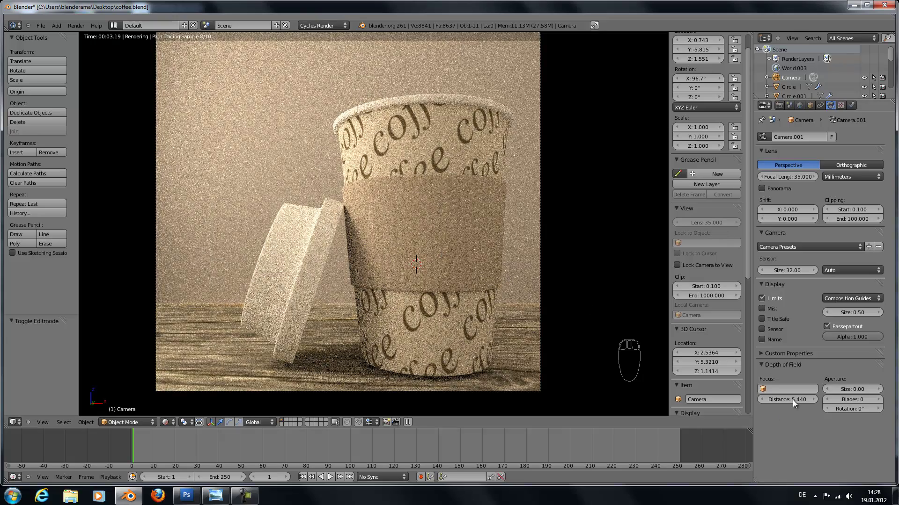
Step: Lower the focus distance to 5.040 and set aperture size to 0.03
{"action": "left_click", "coordinate": [761, 399]}
{"action": "left_click", "coordinate": [761, 399]}
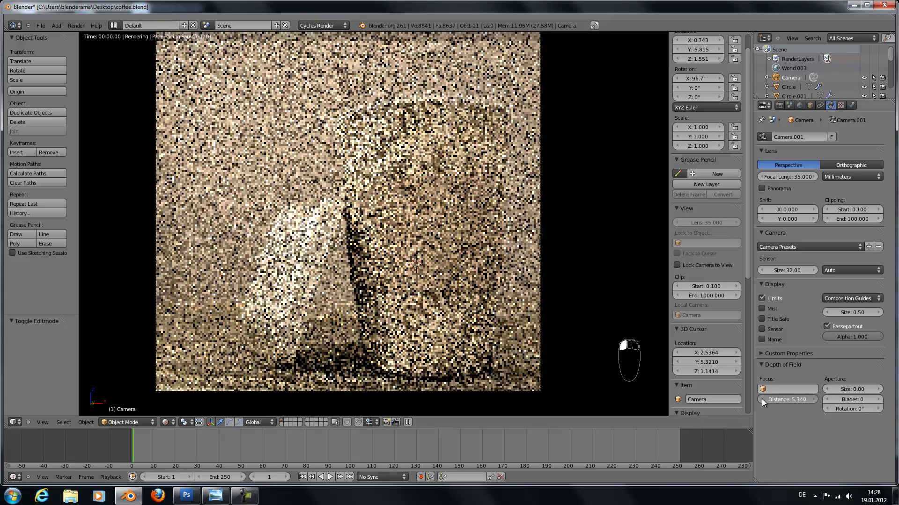
{"action": "left_click", "coordinate": [762, 399]}
{"action": "left_click", "coordinate": [762, 399]}
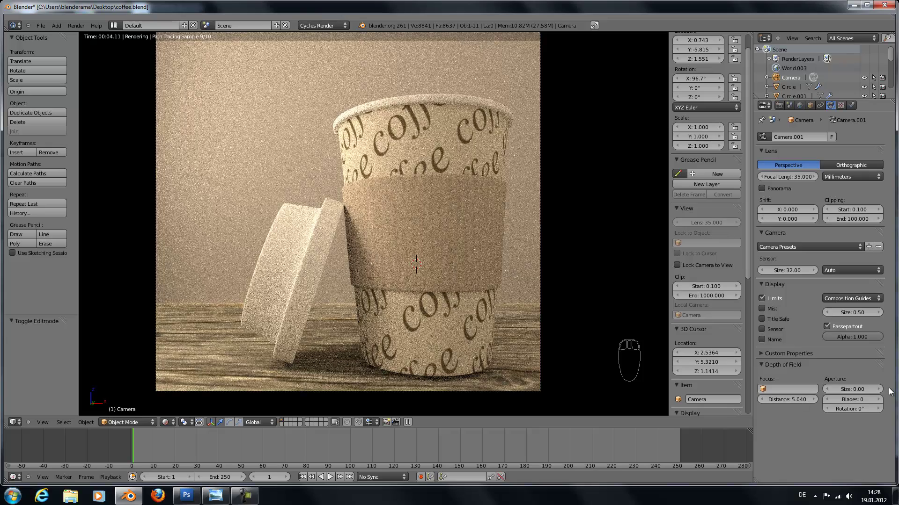
{"action": "mouse_move", "coordinate": [871, 389]}
{"action": "left_mouse_down"}
{"action": "mouse_move", "coordinate": [880, 389]}
{"action": "mouse_move", "coordinate": [869, 389]}
{"action": "left_mouse_up"}
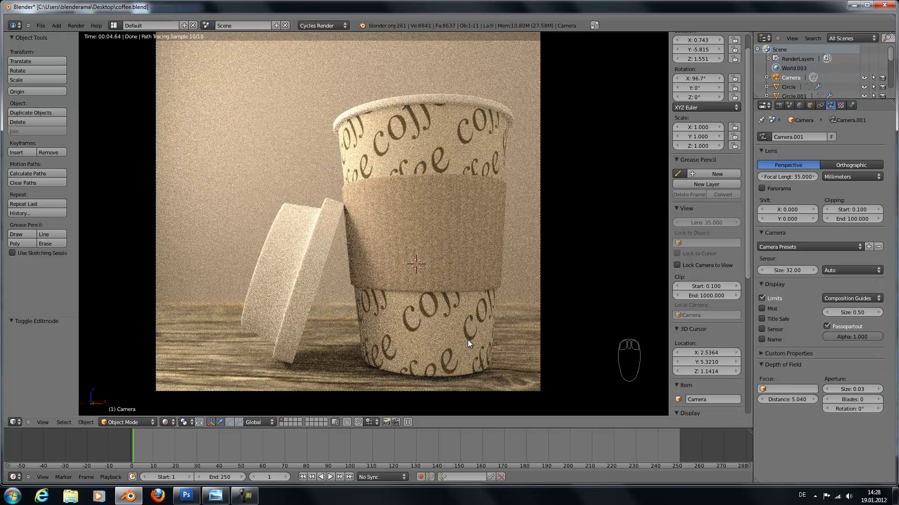
{"action": "right_click", "coordinate": [243, 103]}
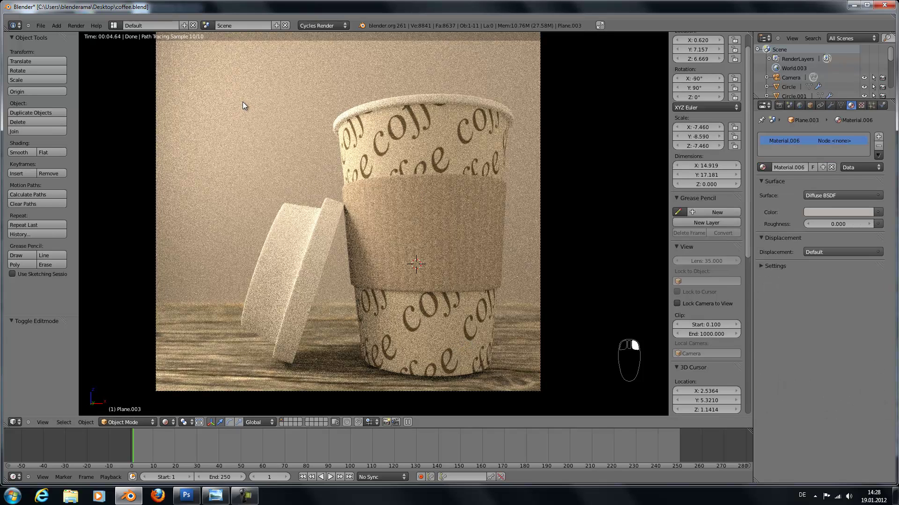
{"action": "left_click", "coordinate": [834, 211]}
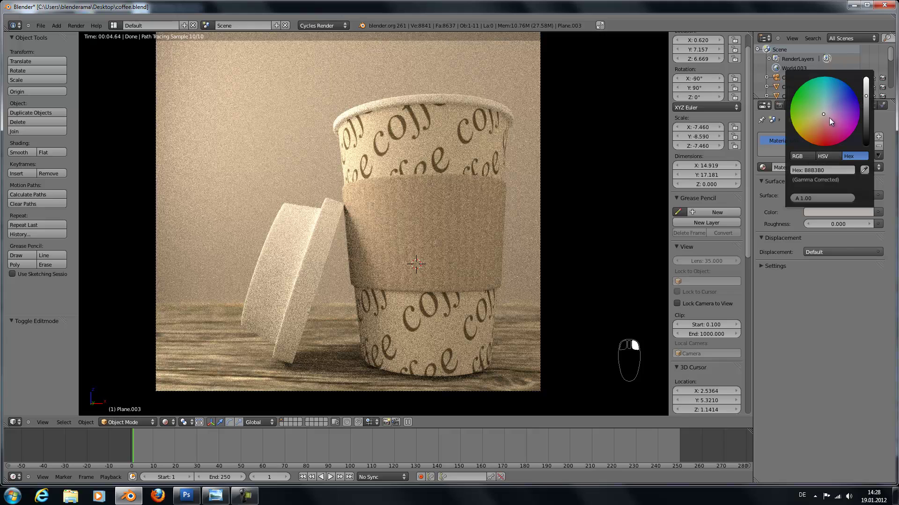
{"action": "left_click", "coordinate": [801, 156]}
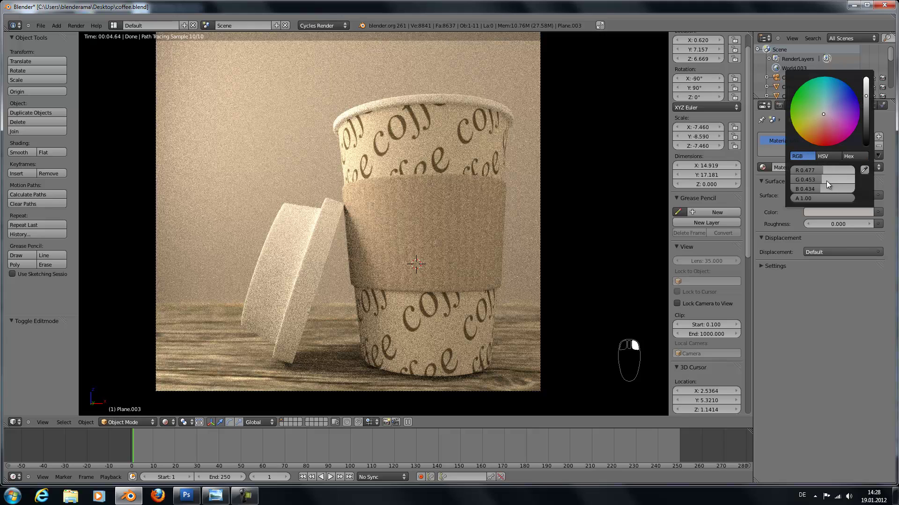
{"action": "left_click_drag", "start_coordinate": [815, 167], "coordinate": [813, 168]}
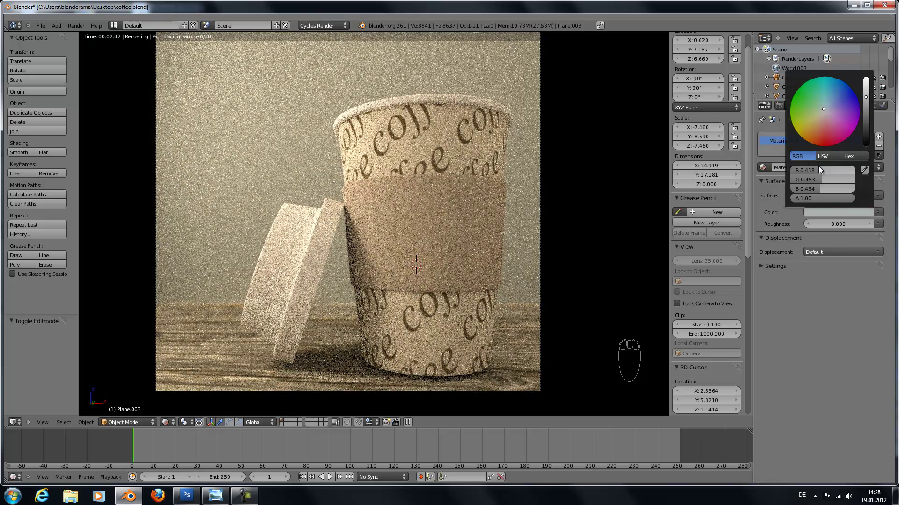
{"action": "left_click_drag", "start_coordinate": [819, 166], "coordinate": [822, 167]}
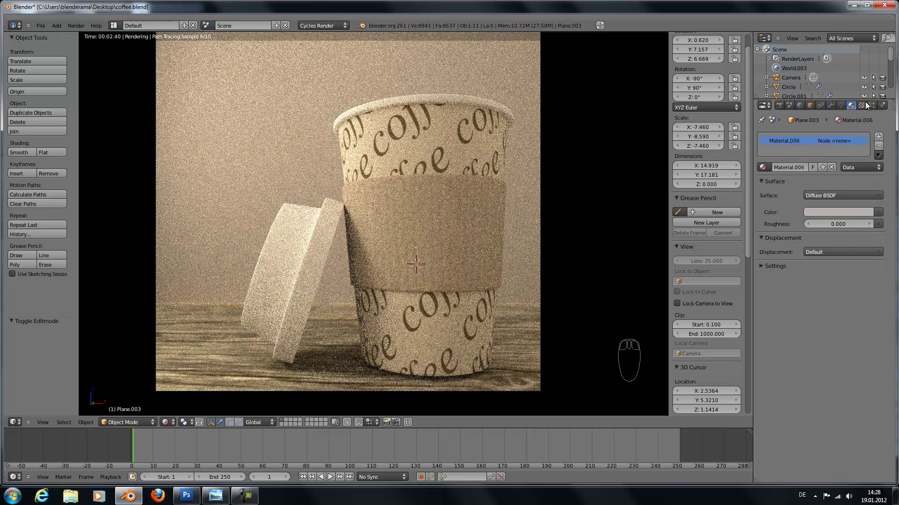
{"action": "left_click", "coordinate": [861, 106]}
{"action": "left_click", "coordinate": [849, 106]}
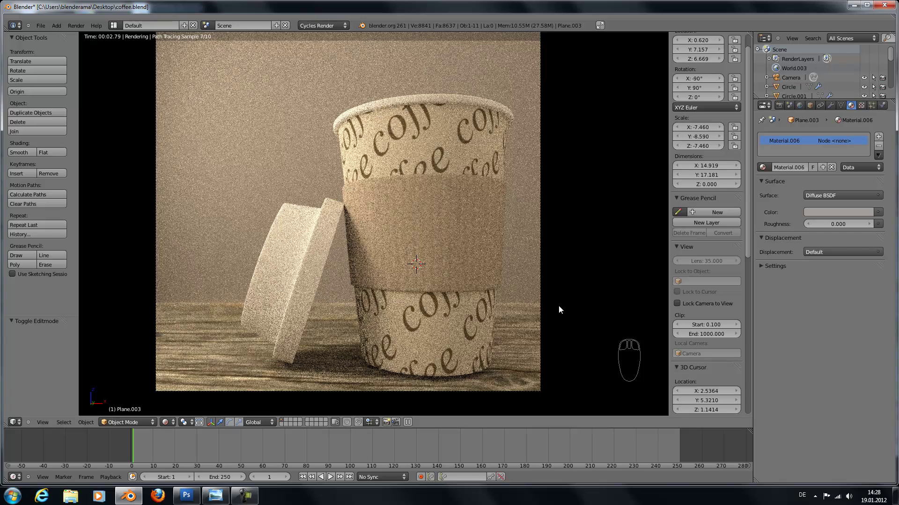
Step: Set the Integrator render samples to 200 and start the final F12 Cycles render
{"action": "left_click", "coordinate": [779, 105]}
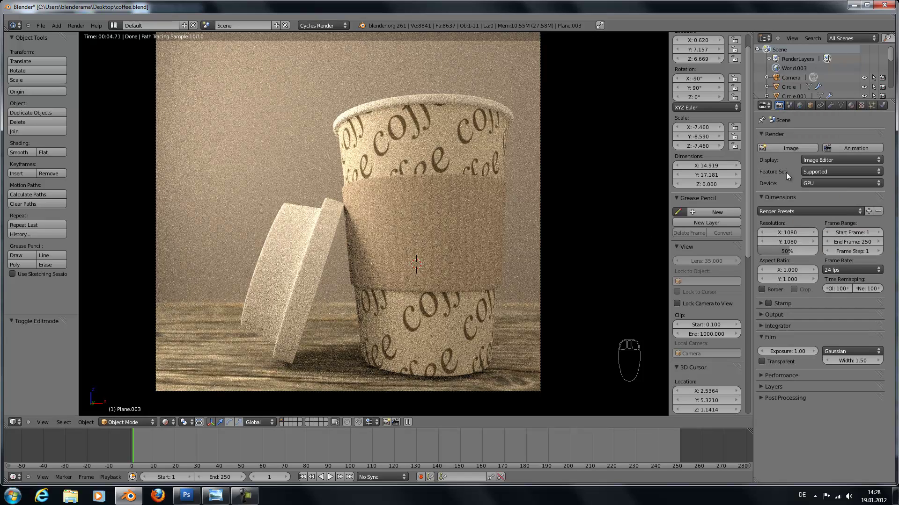
{"action": "left_click", "coordinate": [760, 326]}
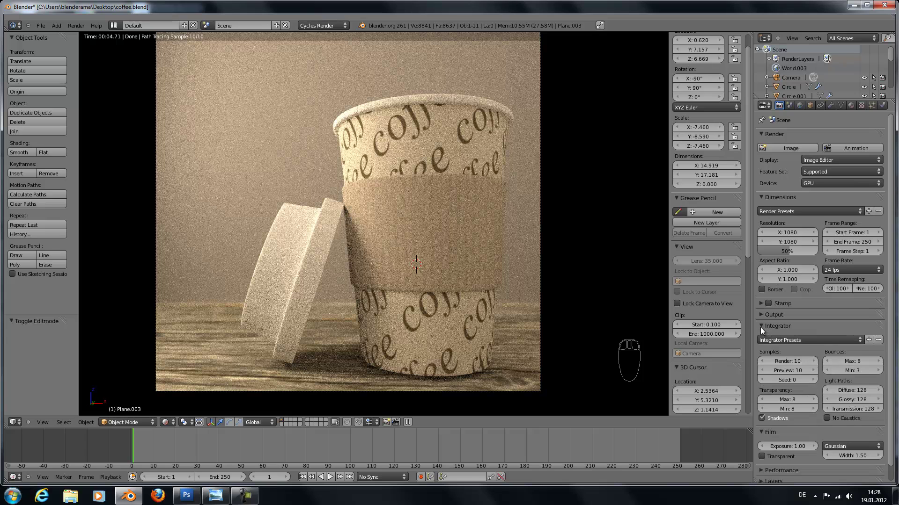
{"action": "left_click", "coordinate": [788, 362]}
{"action": "type", "text": "200"}
{"action": "key", "text": "Return"}
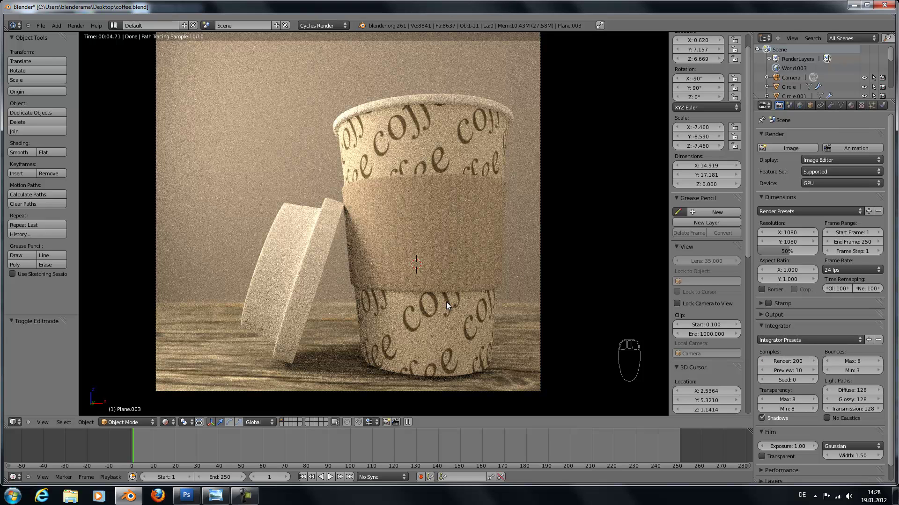
{"action": "key", "text": "F12"}
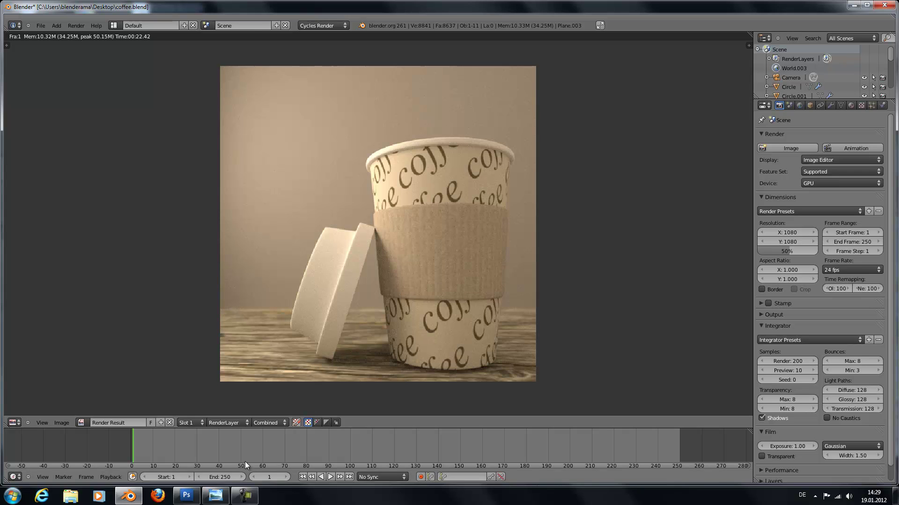
Step: Bring up the reference photo becher.jpg from the taskbar, then minimize it to compare
{"action": "left_click", "coordinate": [215, 497]}
{"action": "left_click", "coordinate": [215, 497]}
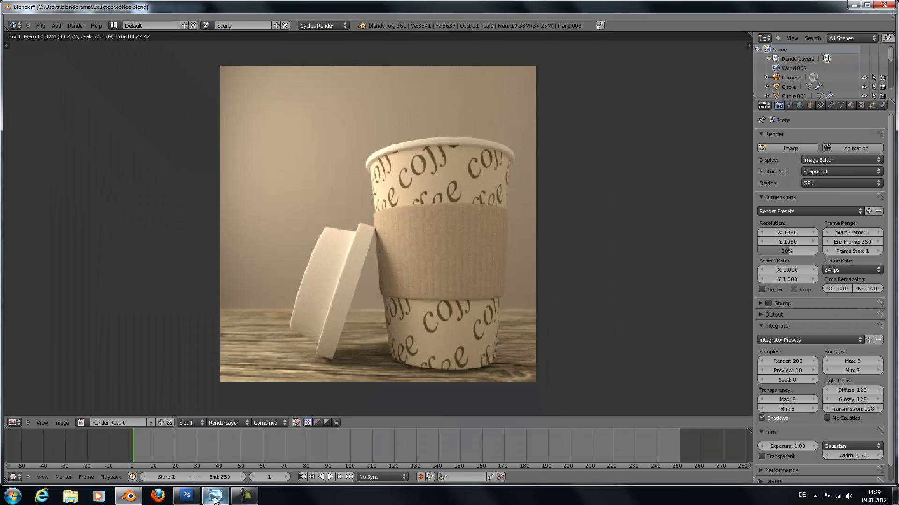